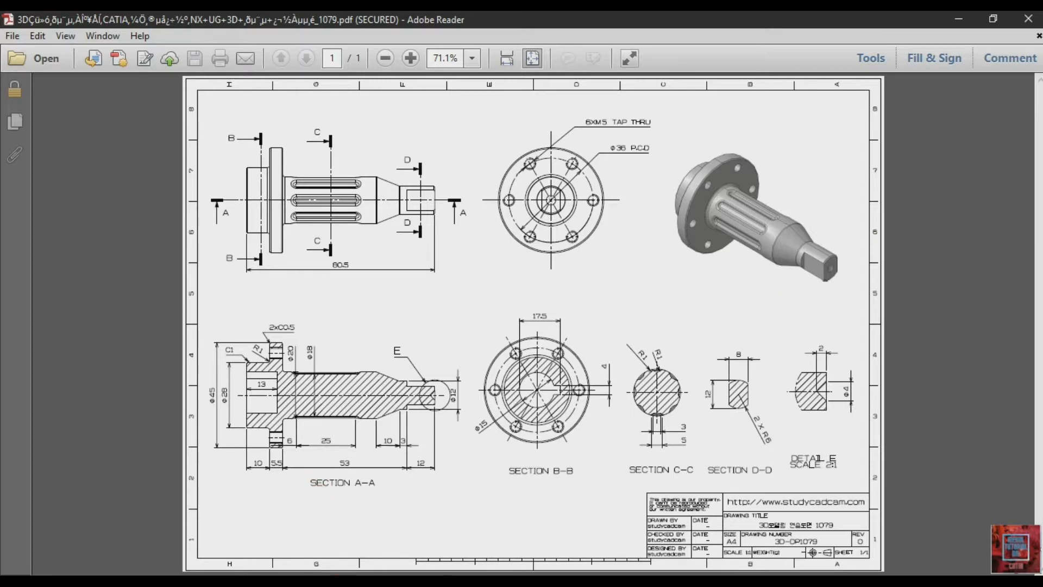
- Switch to CATIA V5 and create a new part named Part1 with hybrid design enabled
{"action": "left_click", "coordinate": [340, 584]}
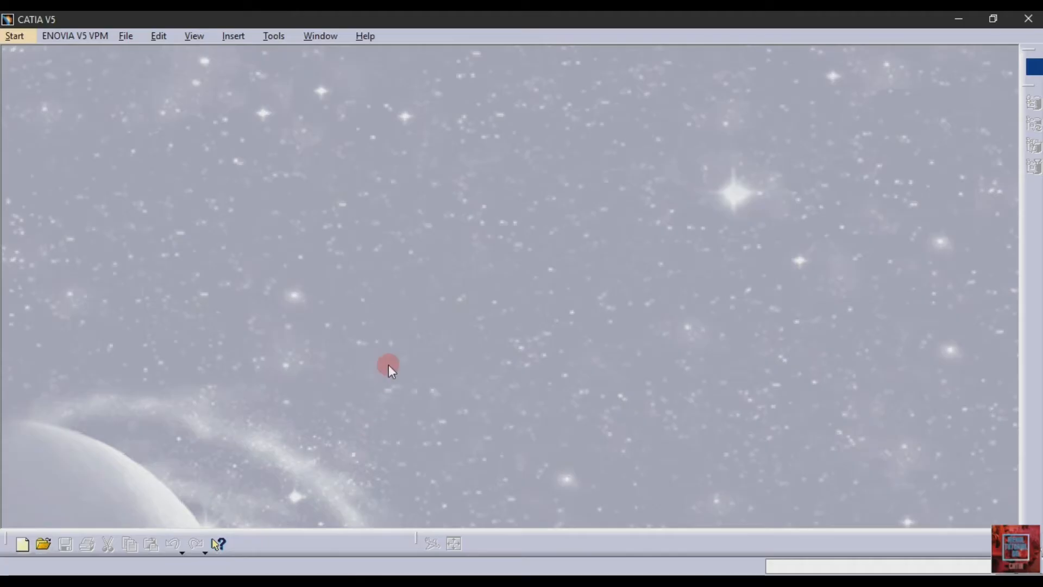
{"action": "left_click", "coordinate": [15, 36]}
{"action": "mouse_move", "coordinate": [95, 71]}
{"action": "left_click", "coordinate": [223, 71]}
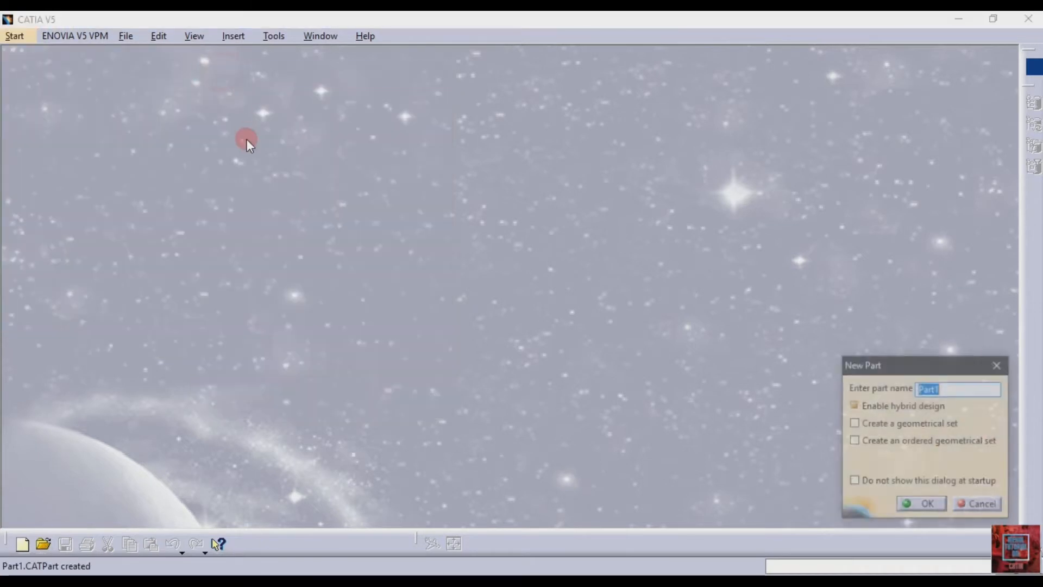
{"action": "key", "text": "XF86AudioLowerVolume"}
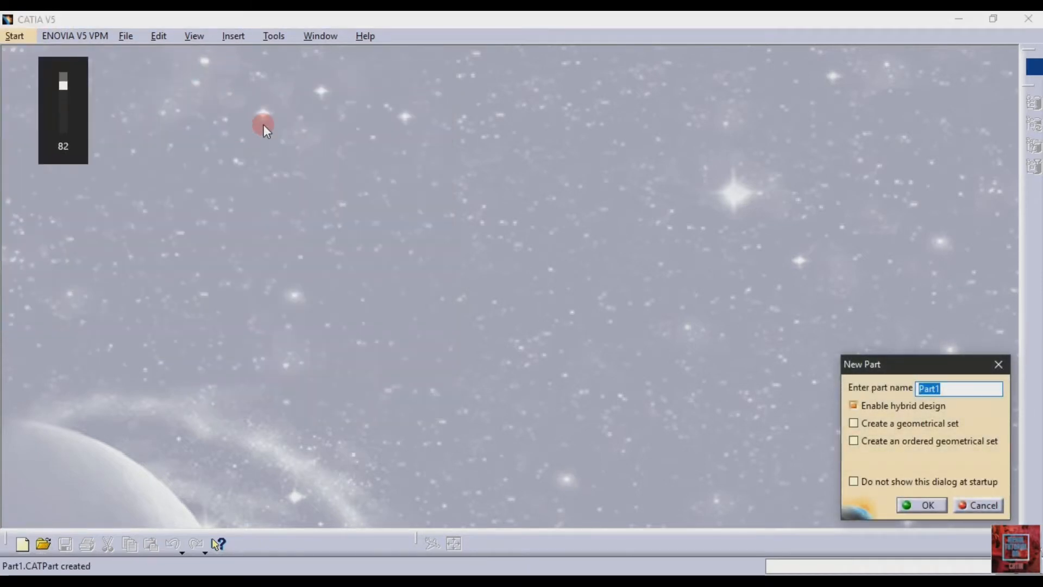
{"action": "left_click", "coordinate": [916, 504]}
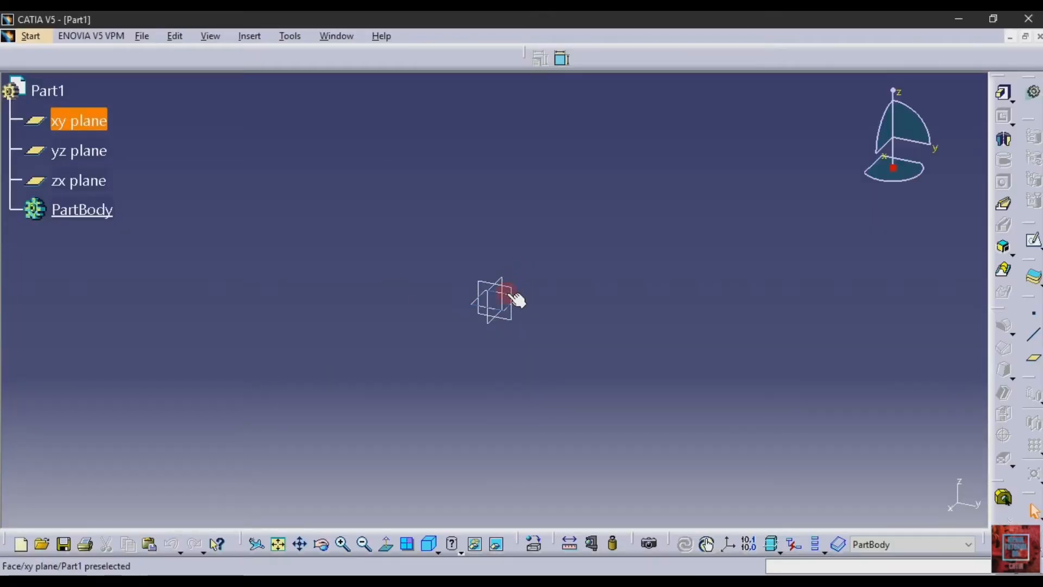
- Sketch a circle about 68 mm in diameter on the zx plane, centred on the origin
{"action": "left_click", "coordinate": [509, 287]}
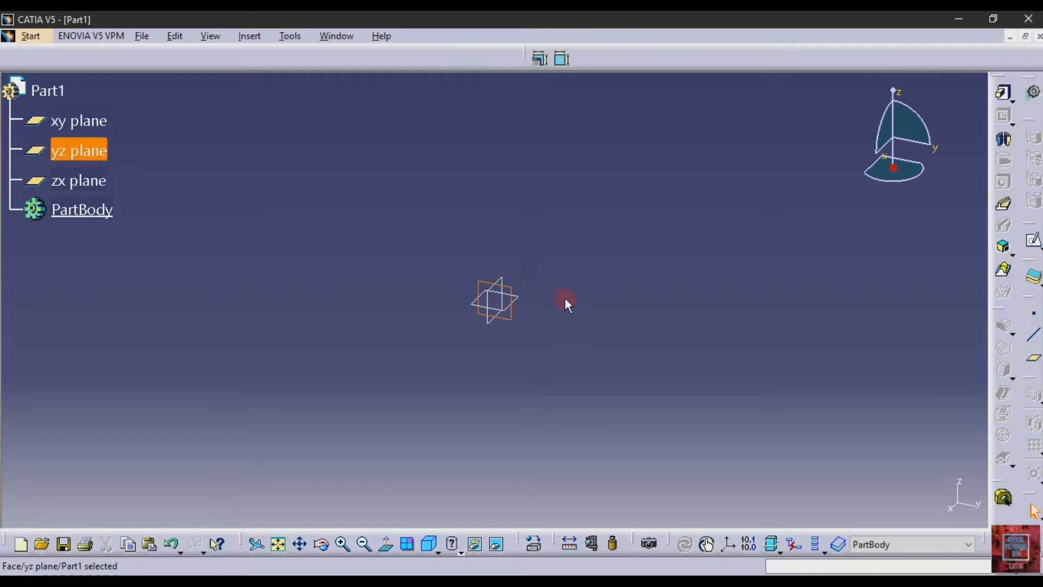
{"action": "left_click", "coordinate": [495, 280]}
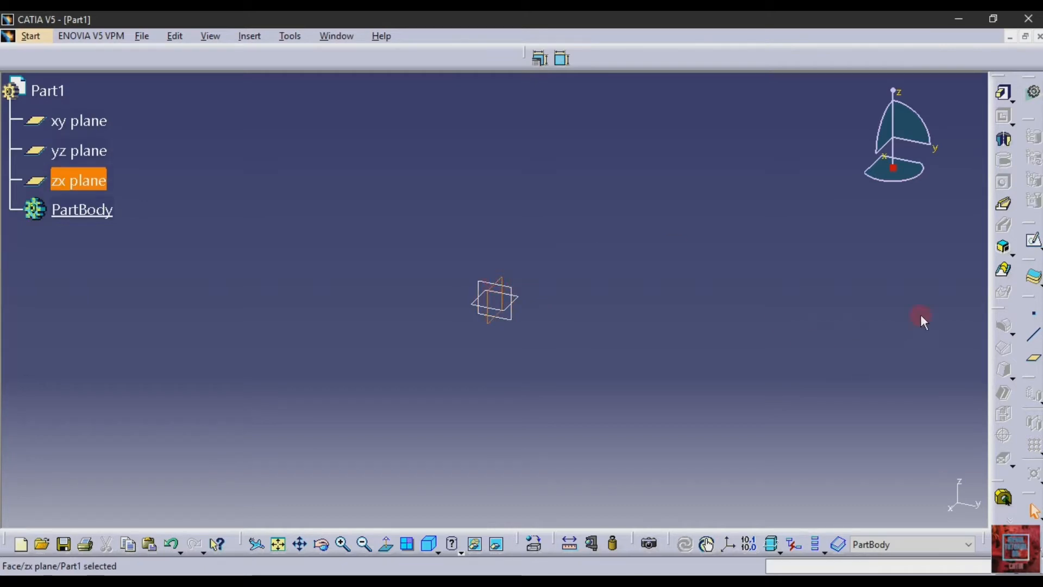
{"action": "left_click", "coordinate": [1032, 240]}
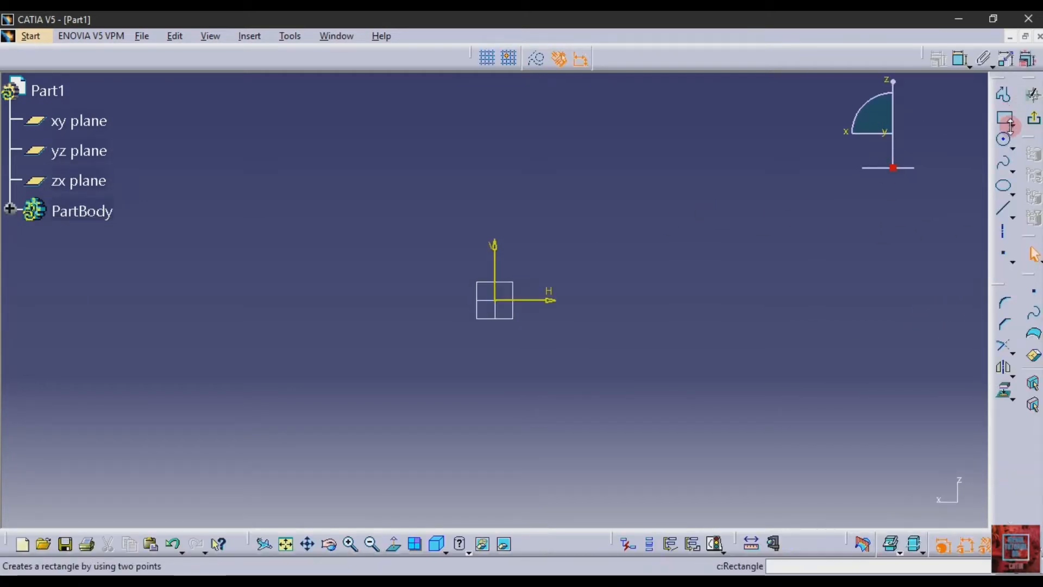
{"action": "left_click", "coordinate": [1005, 141]}
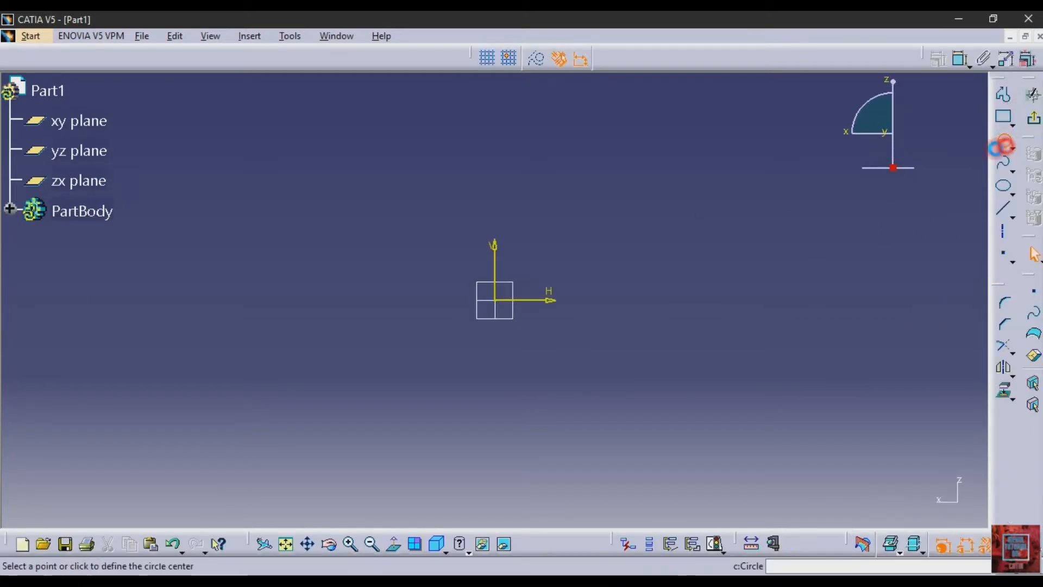
{"action": "left_click", "coordinate": [499, 302]}
{"action": "left_click", "coordinate": [533, 353]}
- Dimension the circle's diameter and set it to 28 mm according to the PDF drawing
{"action": "left_click", "coordinate": [959, 58]}
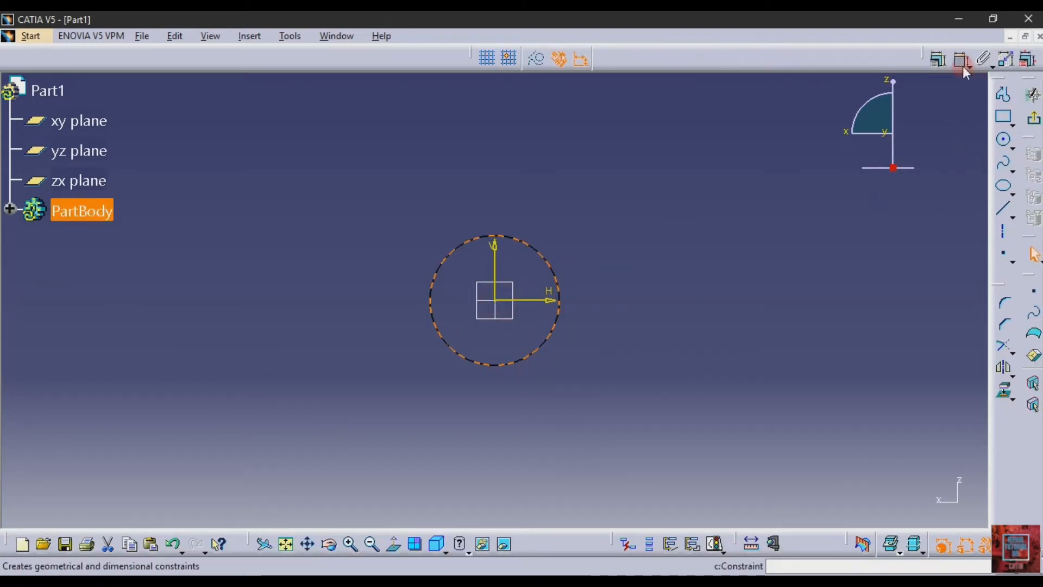
{"action": "left_click", "coordinate": [559, 296]}
{"action": "left_click", "coordinate": [661, 289]}
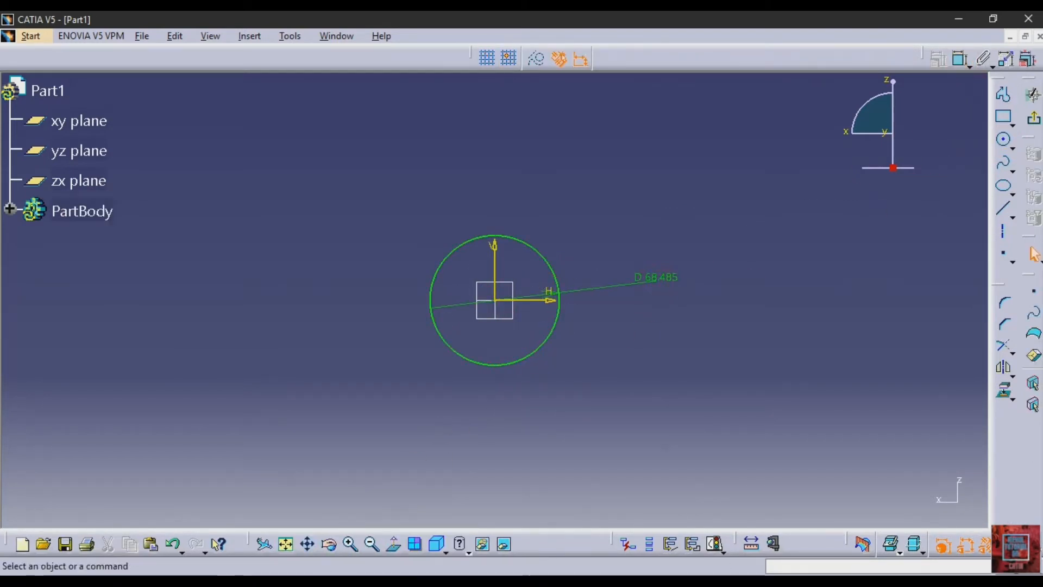
{"action": "key", "text": "alt+Tab"}
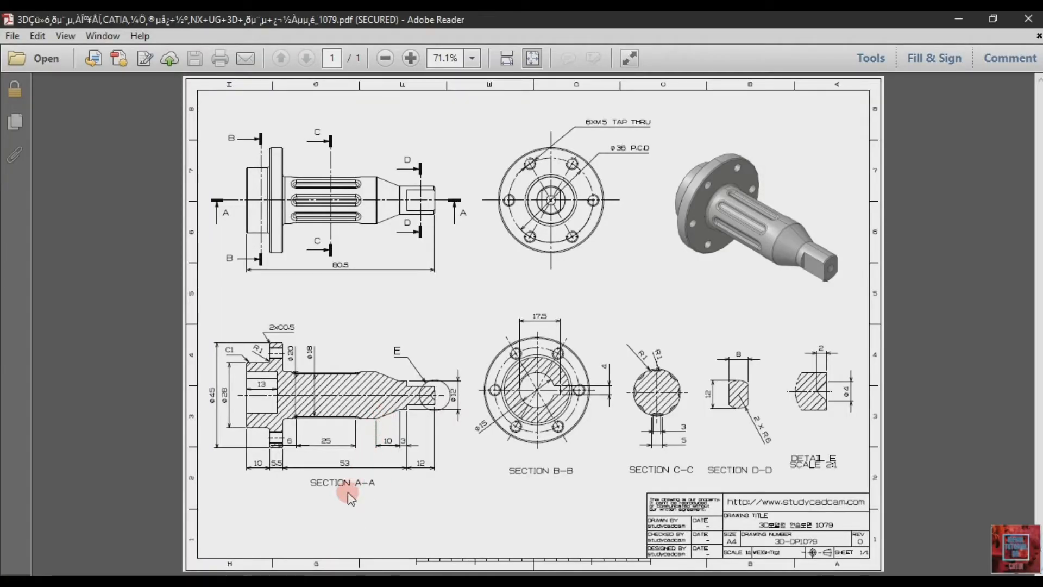
{"action": "key", "text": "alt+Tab"}
{"action": "double_click", "coordinate": [663, 279]}
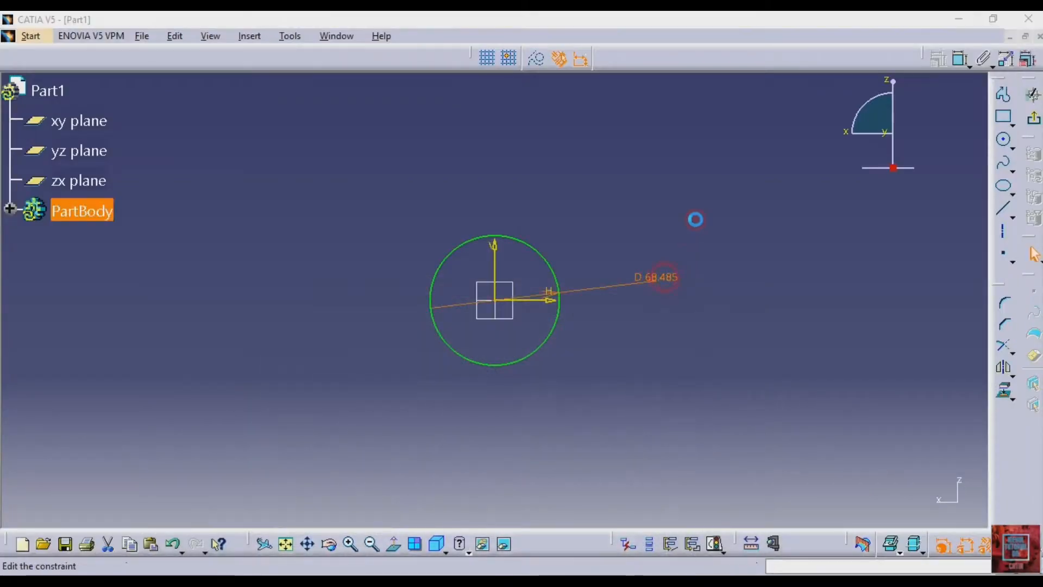
{"action": "type", "text": "28"}
{"action": "key", "text": "Return"}
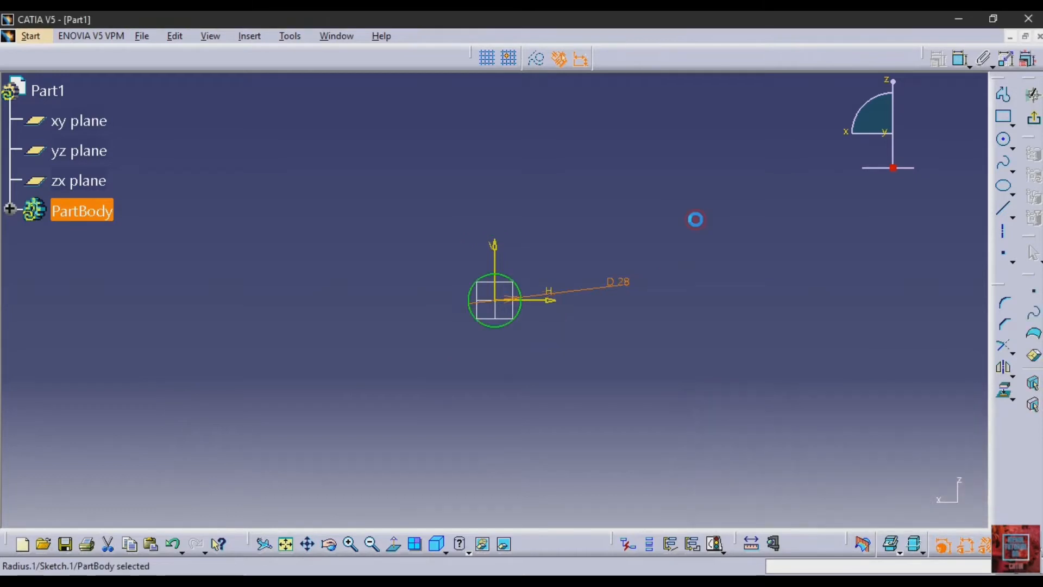
- Finish the sketch and pad the 28 mm circle to a length of 10 mm
{"action": "left_click", "coordinate": [1034, 117]}
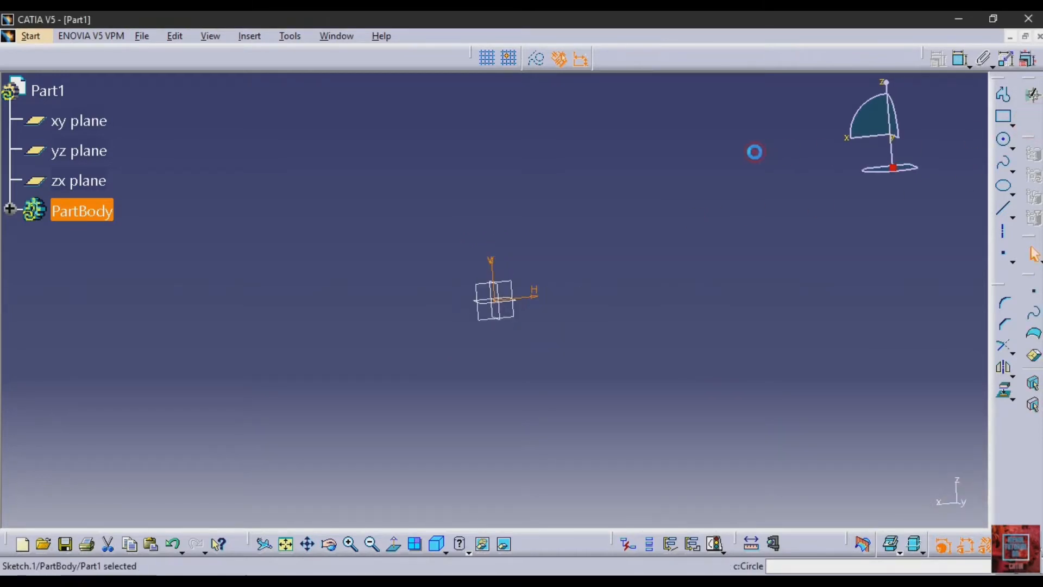
{"action": "left_click", "coordinate": [1004, 95]}
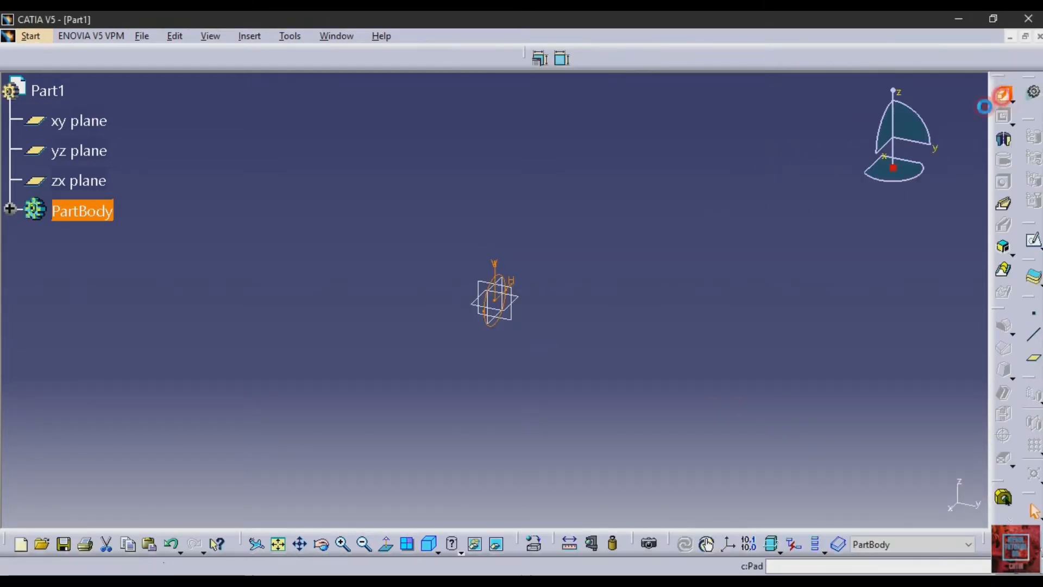
{"action": "left_click", "coordinate": [383, 582]}
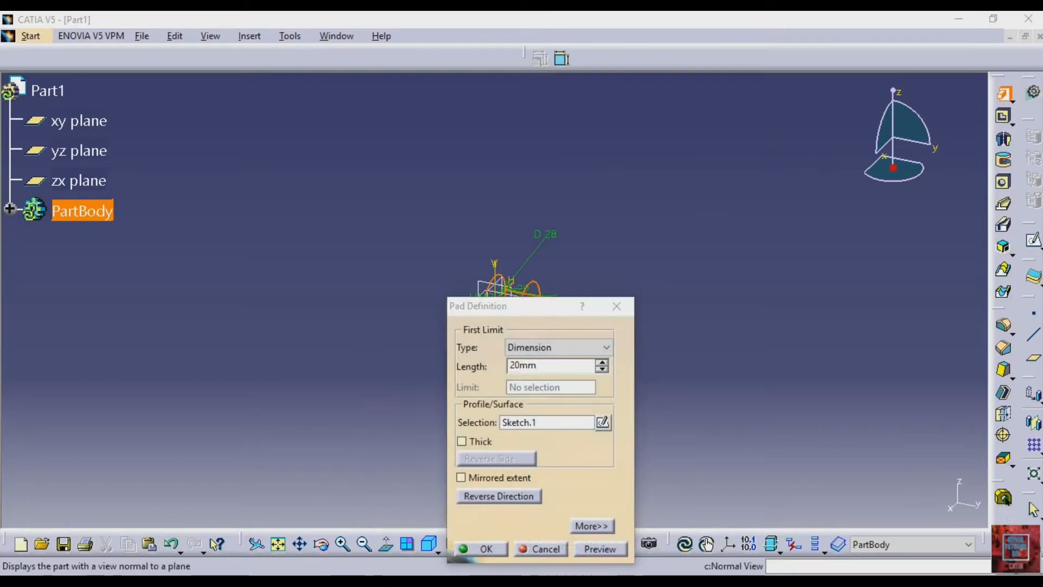
{"action": "left_click", "coordinate": [381, 583]}
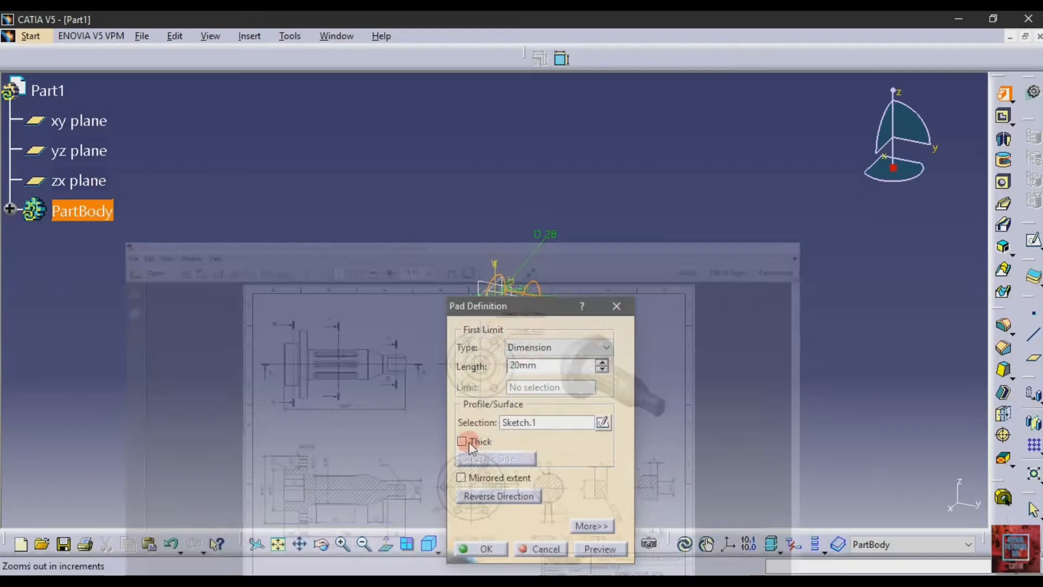
{"action": "left_click", "coordinate": [546, 365]}
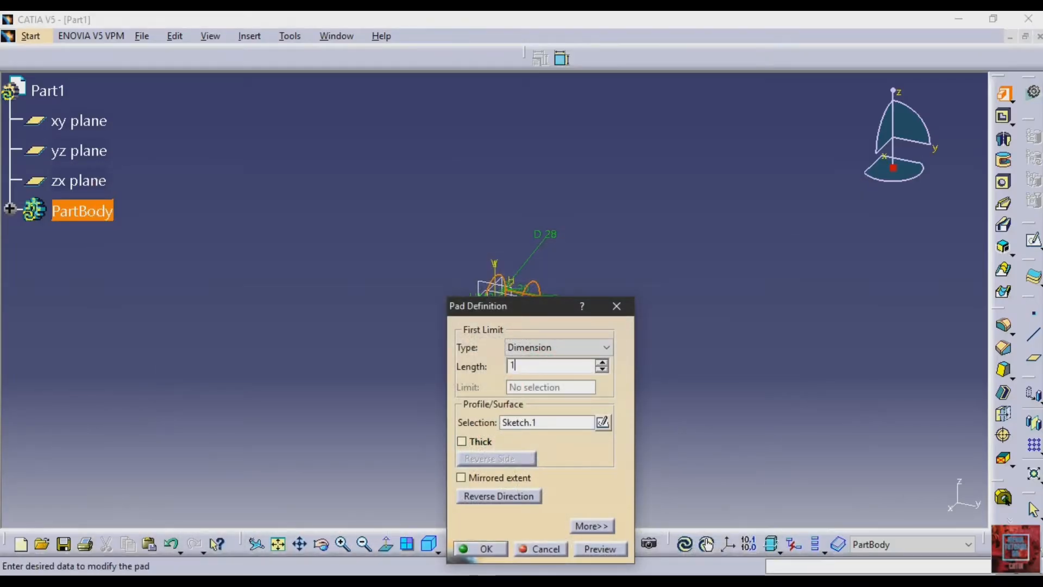
{"action": "type", "text": "10"}
{"action": "key", "text": "Return"}
{"action": "left_click", "coordinate": [574, 300]}
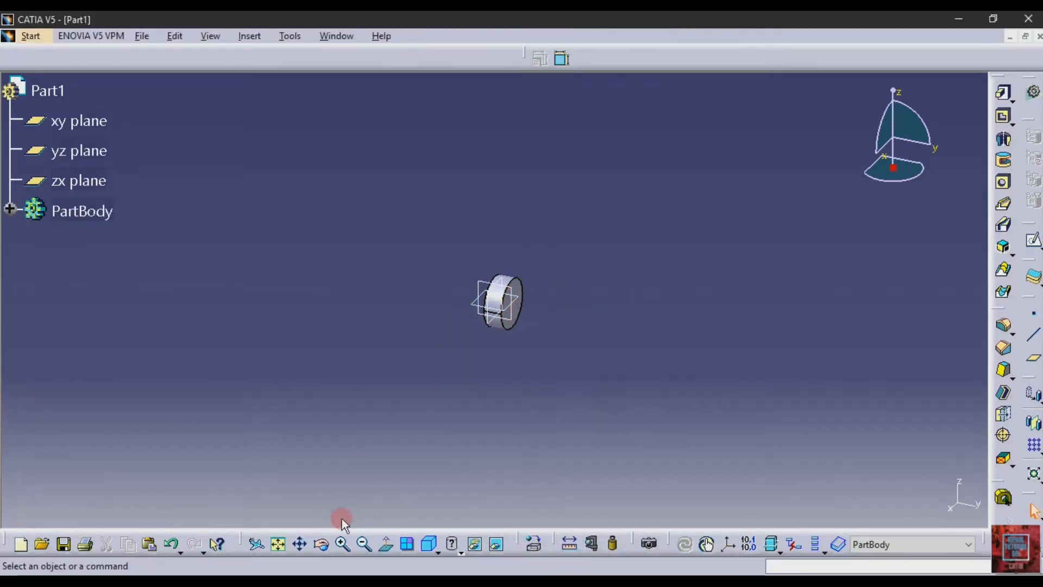
- Sketch a circle about 39 mm in diameter on the pad's front face, centred on the origin
{"action": "left_click", "coordinate": [342, 541]}
{"action": "left_click", "coordinate": [342, 541]}
{"action": "left_click", "coordinate": [342, 541]}
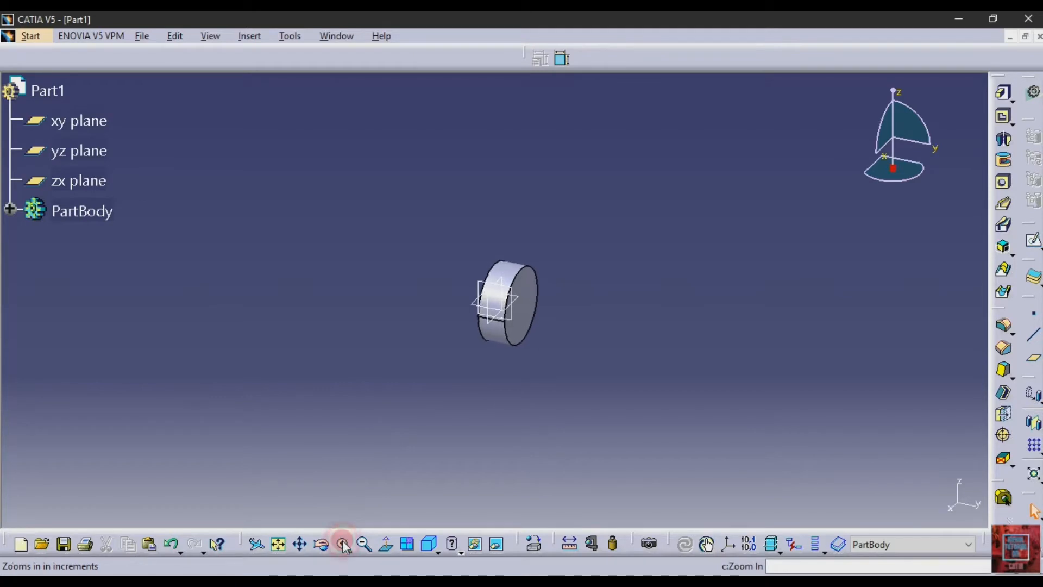
{"action": "left_click", "coordinate": [342, 541]}
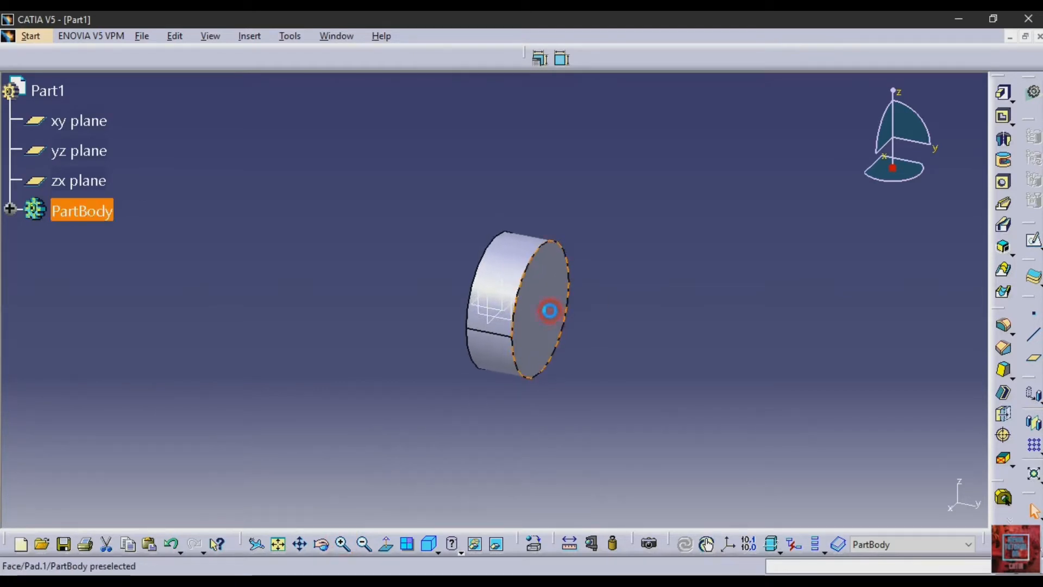
{"action": "left_click", "coordinate": [549, 307]}
{"action": "left_click", "coordinate": [1034, 239]}
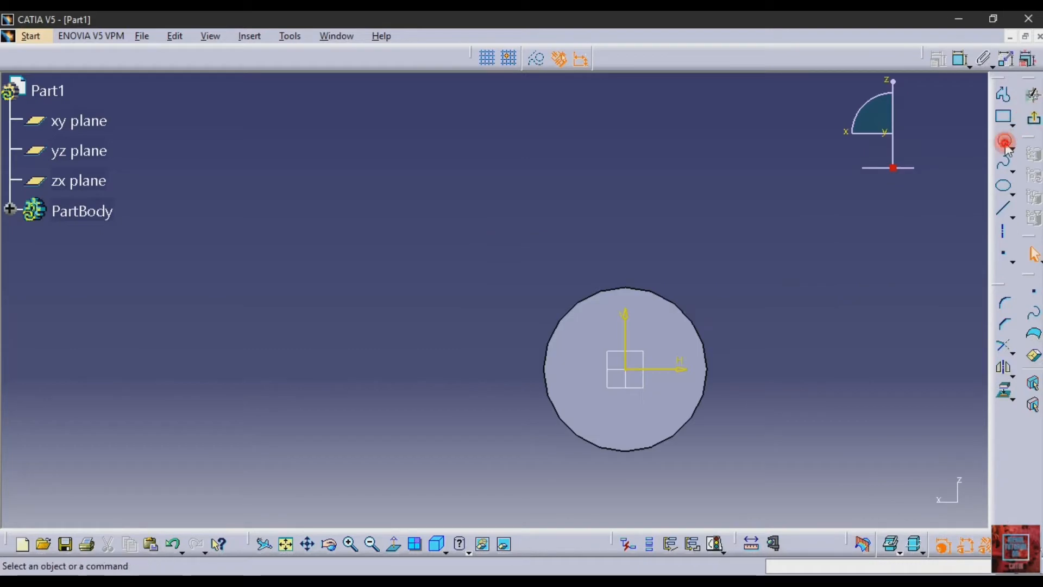
{"action": "left_click", "coordinate": [1004, 141]}
{"action": "left_click", "coordinate": [625, 369]}
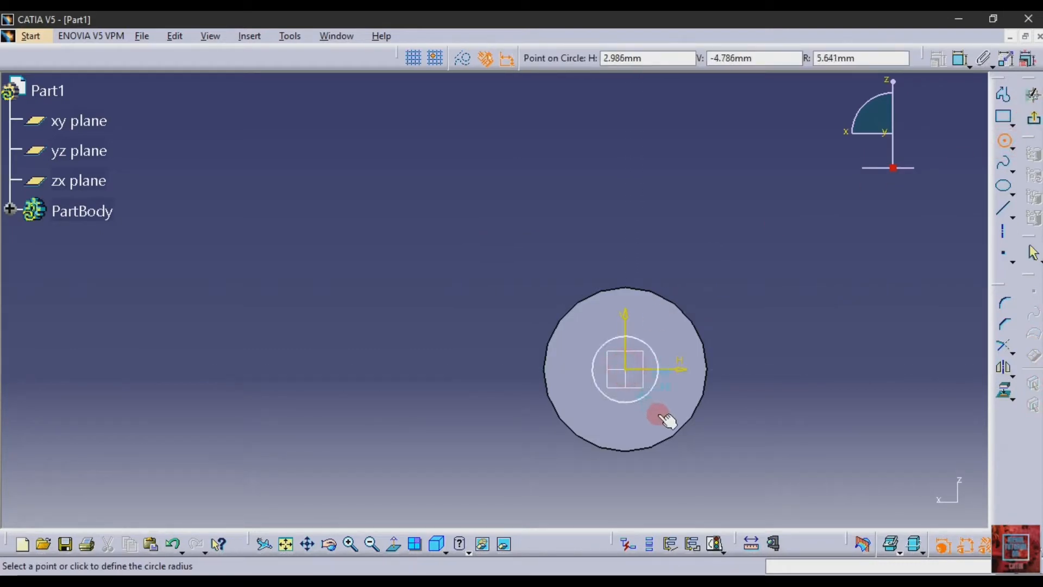
{"action": "left_click", "coordinate": [688, 469]}
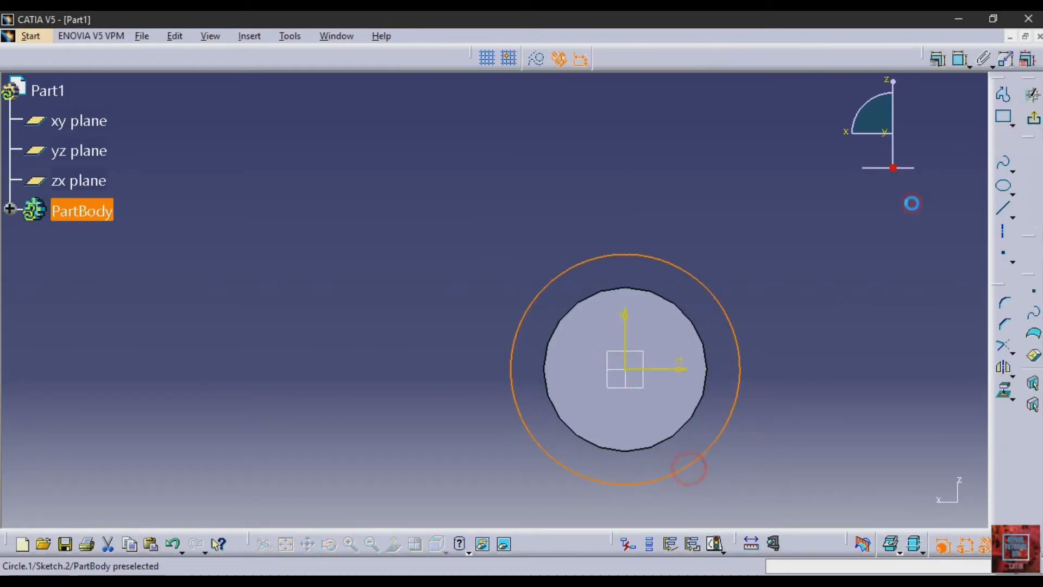
- Dimension the new circle's diameter and set it to 45 mm according to the PDF drawing
{"action": "left_click", "coordinate": [960, 59]}
{"action": "left_click", "coordinate": [867, 283]}
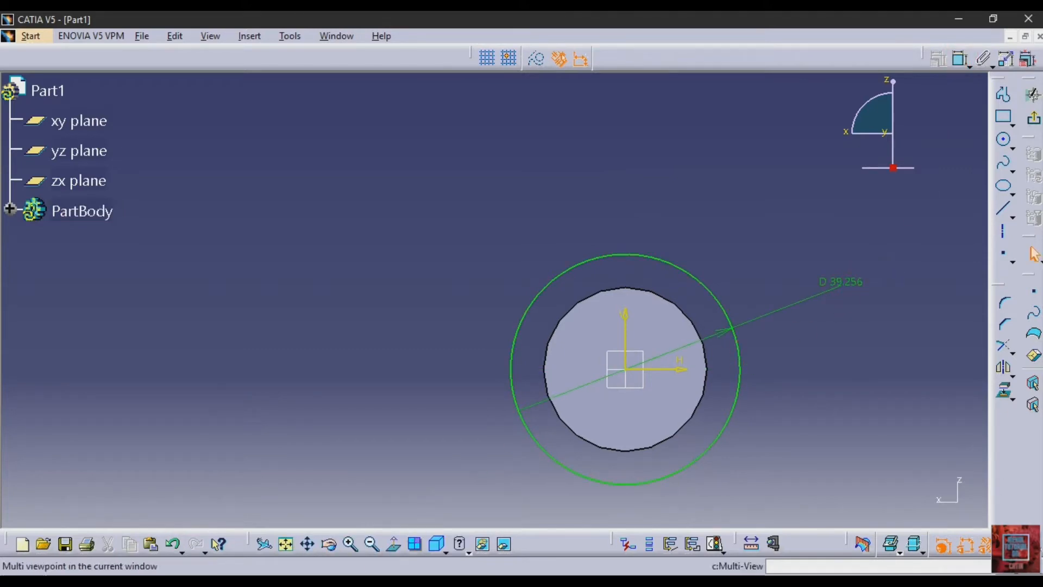
{"action": "key", "text": "alt+Tab"}
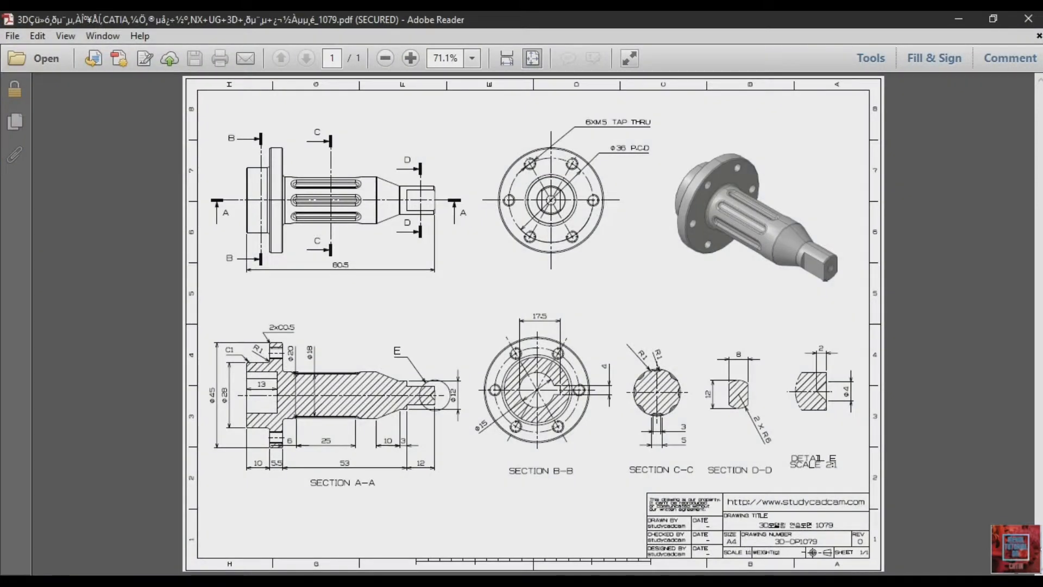
{"action": "key", "text": "alt+Tab"}
{"action": "left_click", "coordinate": [857, 283]}
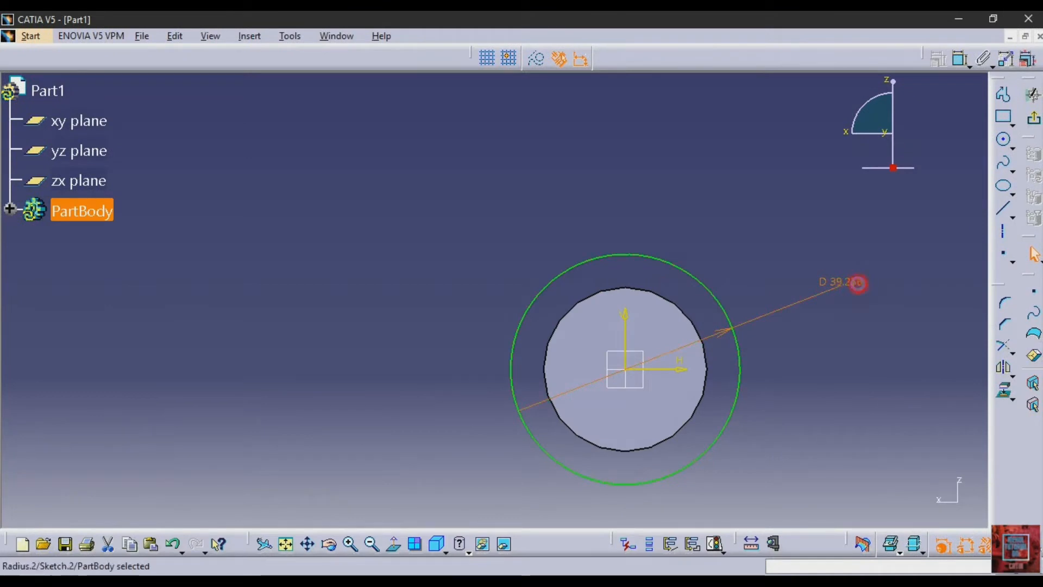
{"action": "double_click", "coordinate": [858, 283]}
{"action": "type", "text": "45"}
{"action": "key", "text": "Return"}
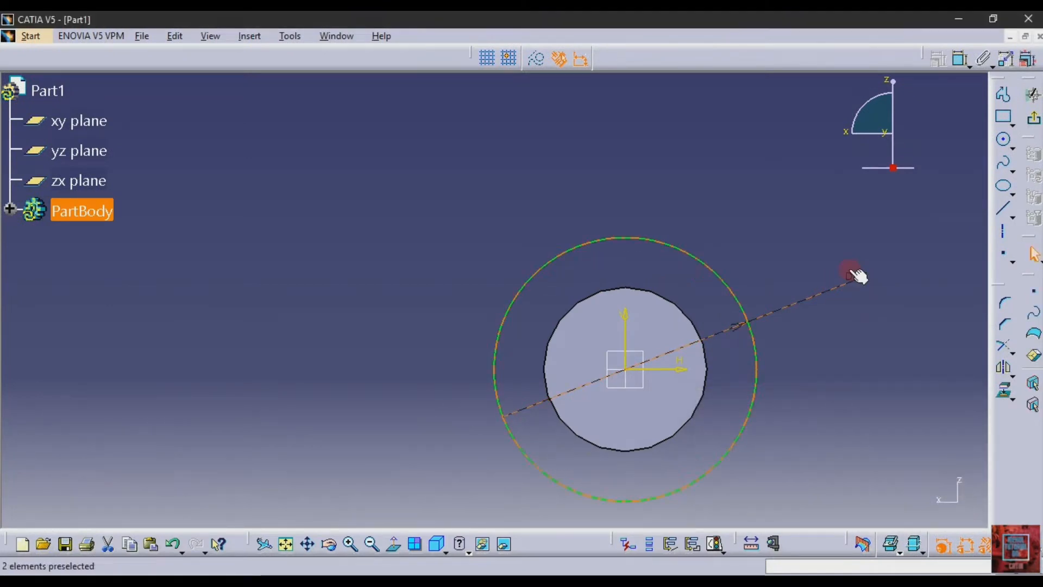
- Finish the sketch and pad the 45 mm circle by 5.5 mm to form the flange
{"action": "left_click", "coordinate": [1034, 119]}
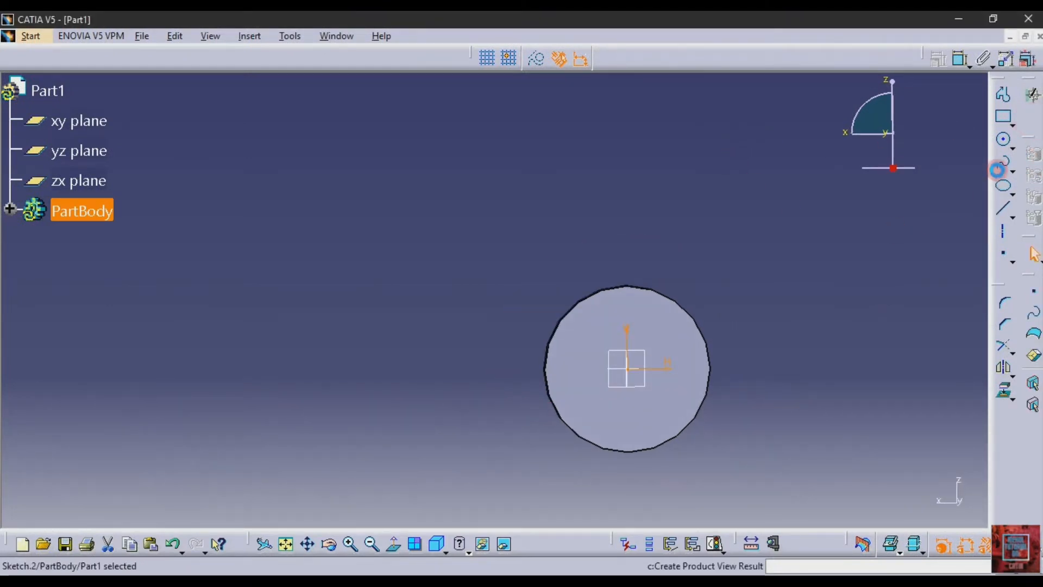
{"action": "left_click", "coordinate": [1003, 95]}
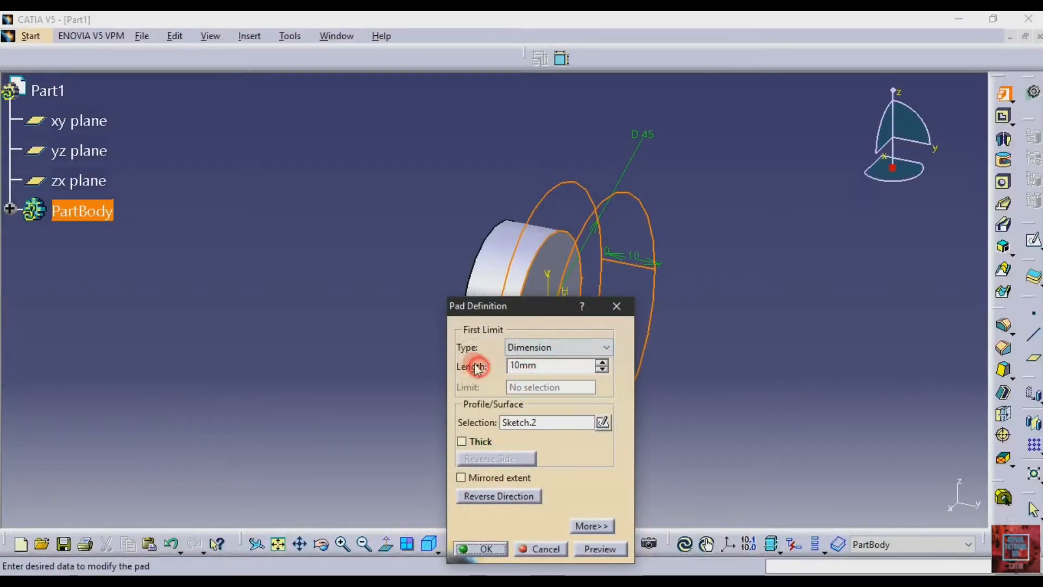
{"action": "double_click", "coordinate": [530, 365]}
{"action": "type", "text": "5.5"}
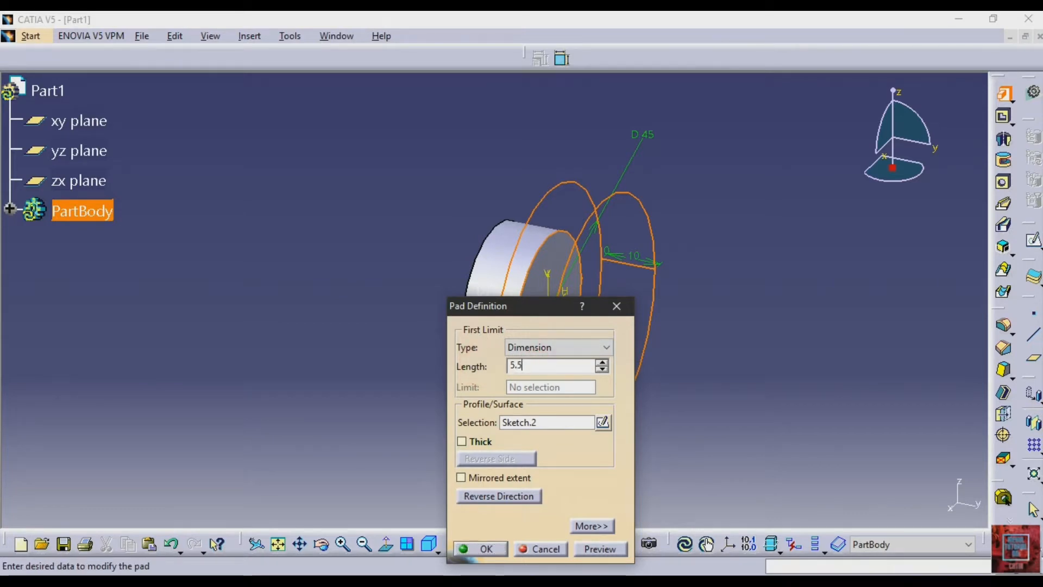
{"action": "key", "text": "Return"}
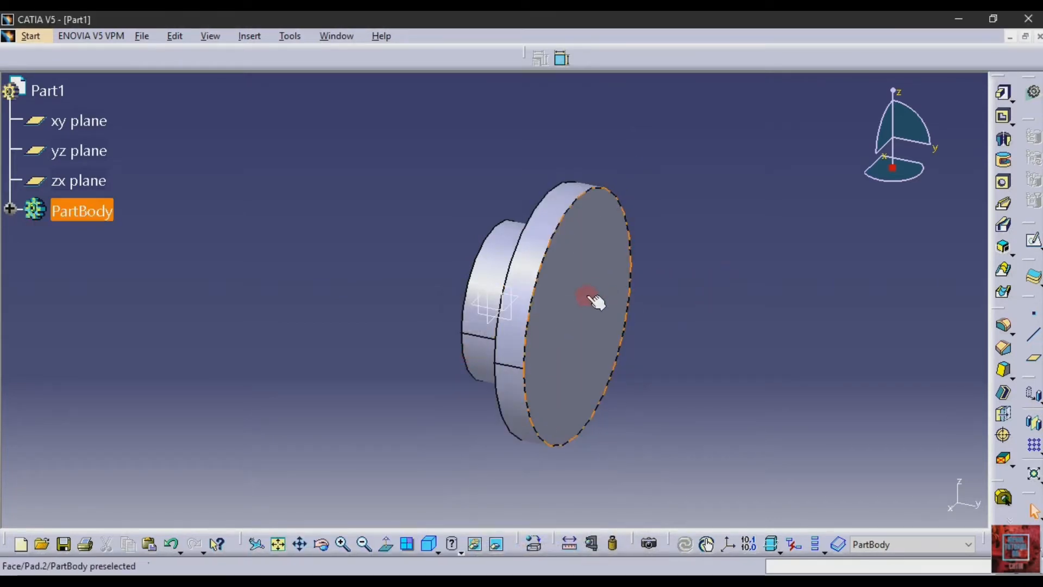
- Sketch a circle about 18.6 mm in diameter on the 45 mm flange's front face, centred on the origin
{"action": "left_click", "coordinate": [588, 297]}
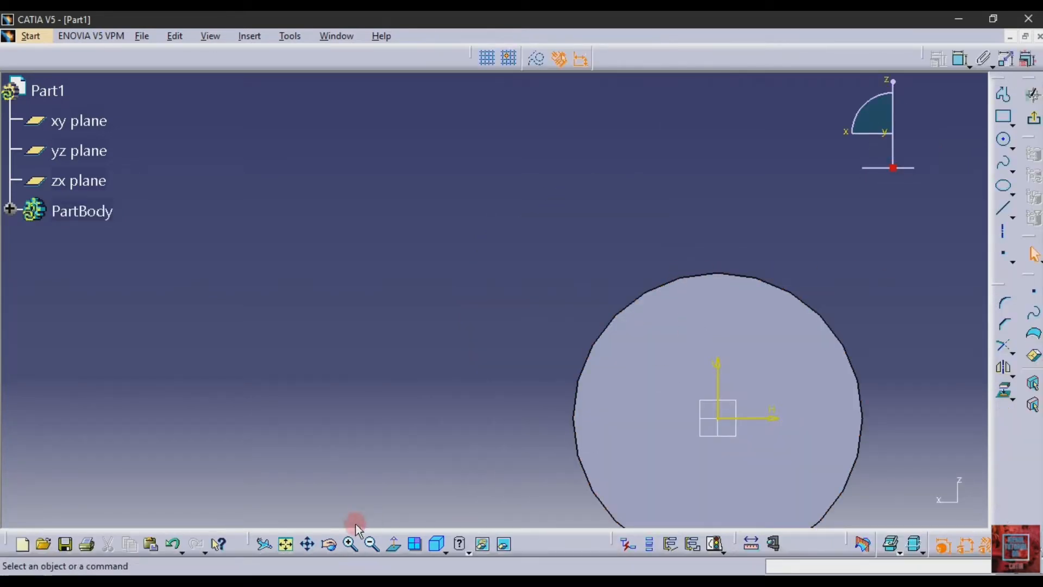
{"action": "left_click", "coordinate": [289, 545]}
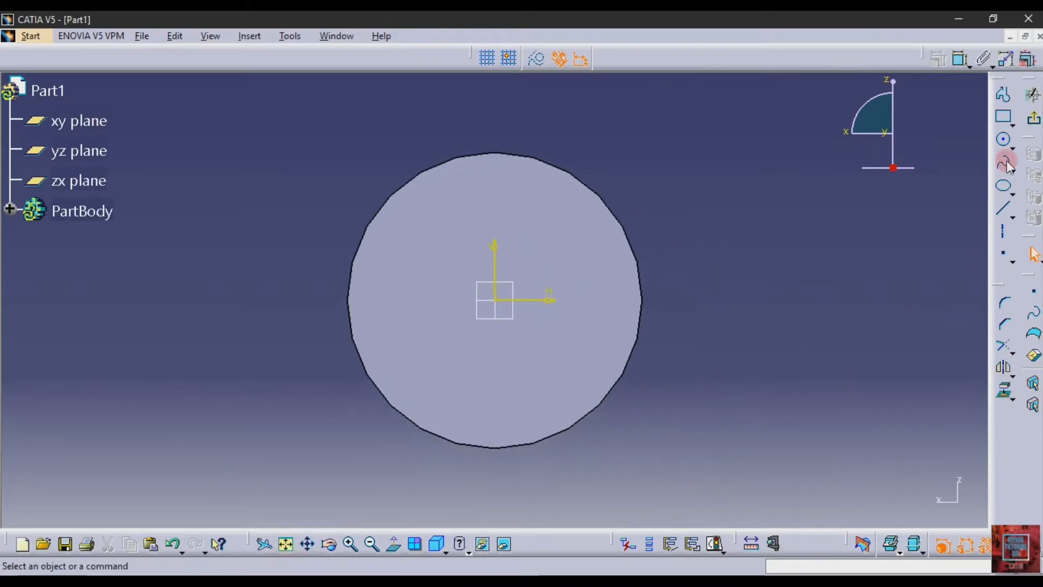
{"action": "left_click", "coordinate": [1006, 142]}
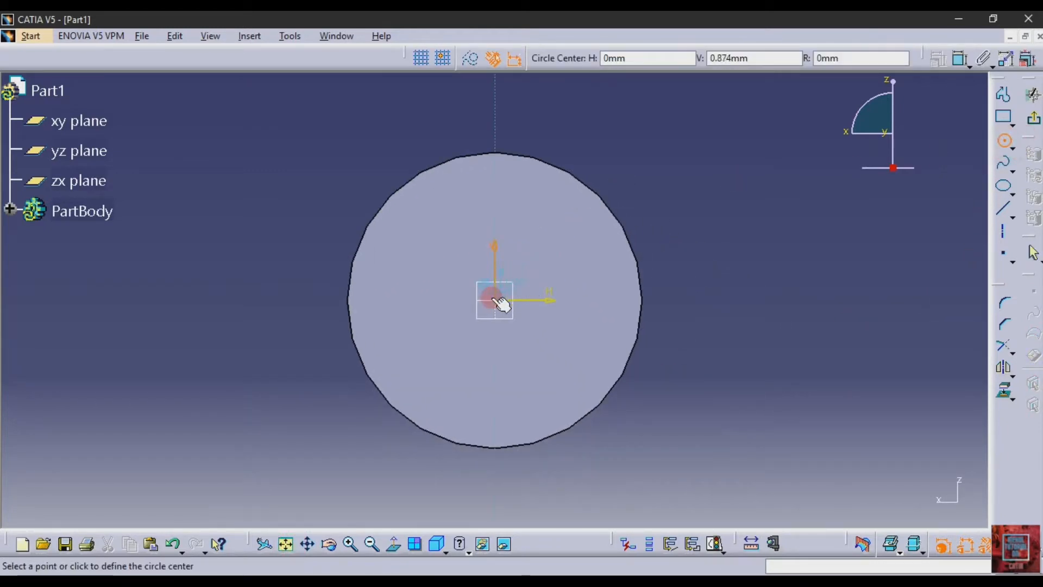
{"action": "left_click", "coordinate": [517, 355]}
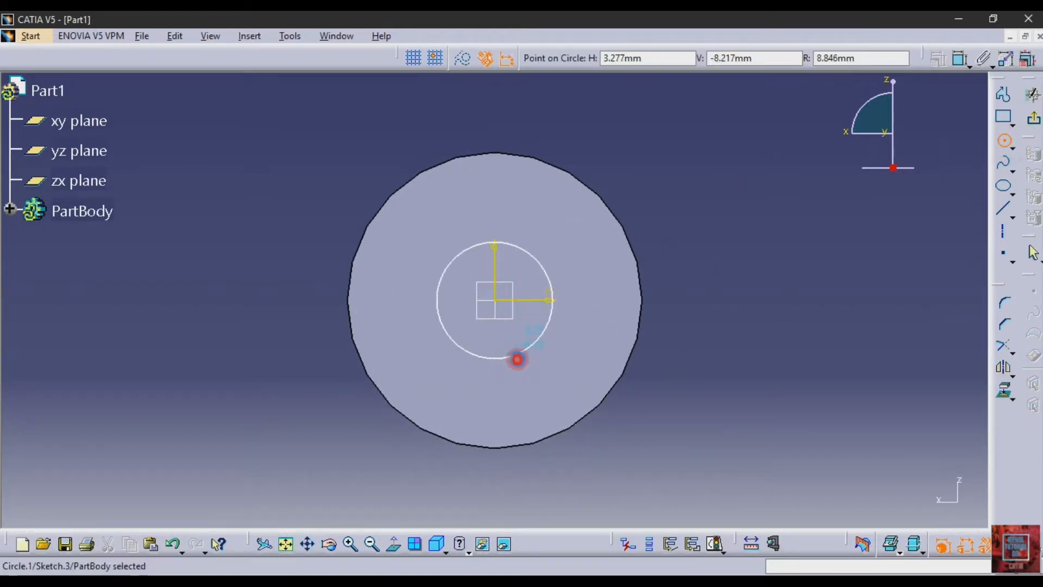
- Dimension the circle's diameter on the flange face and set it to 20 mm according to the PDF drawing
{"action": "left_click", "coordinate": [958, 67]}
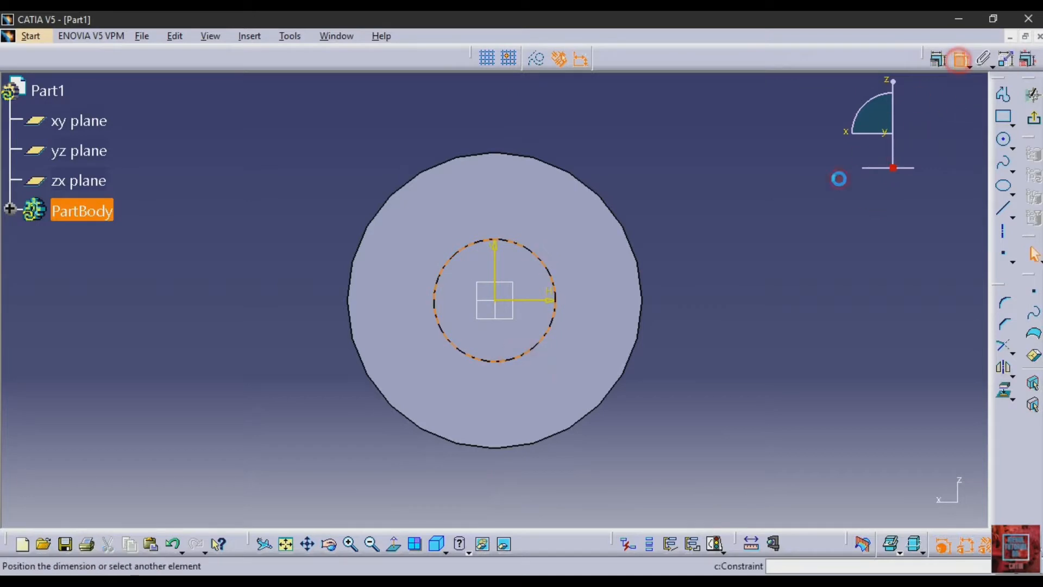
{"action": "left_click", "coordinate": [747, 294]}
{"action": "key", "text": "alt+Tab"}
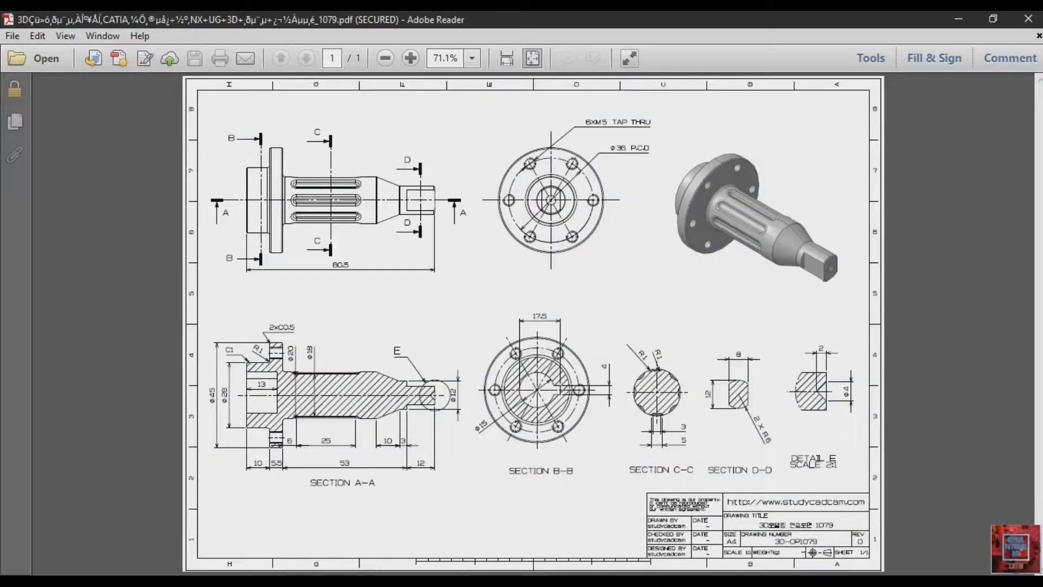
{"action": "key", "text": "alt+Tab"}
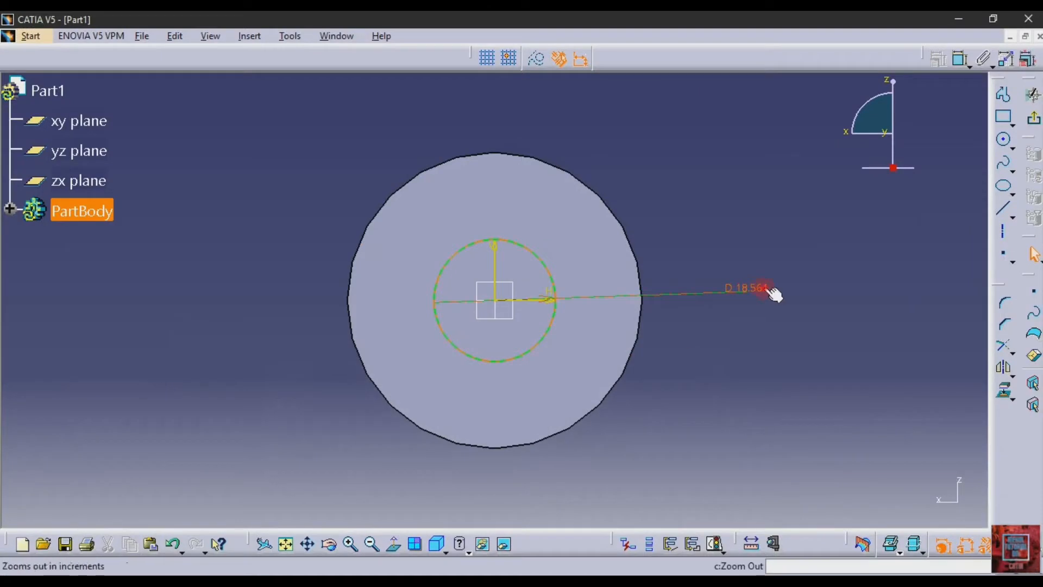
{"action": "double_click", "coordinate": [764, 288]}
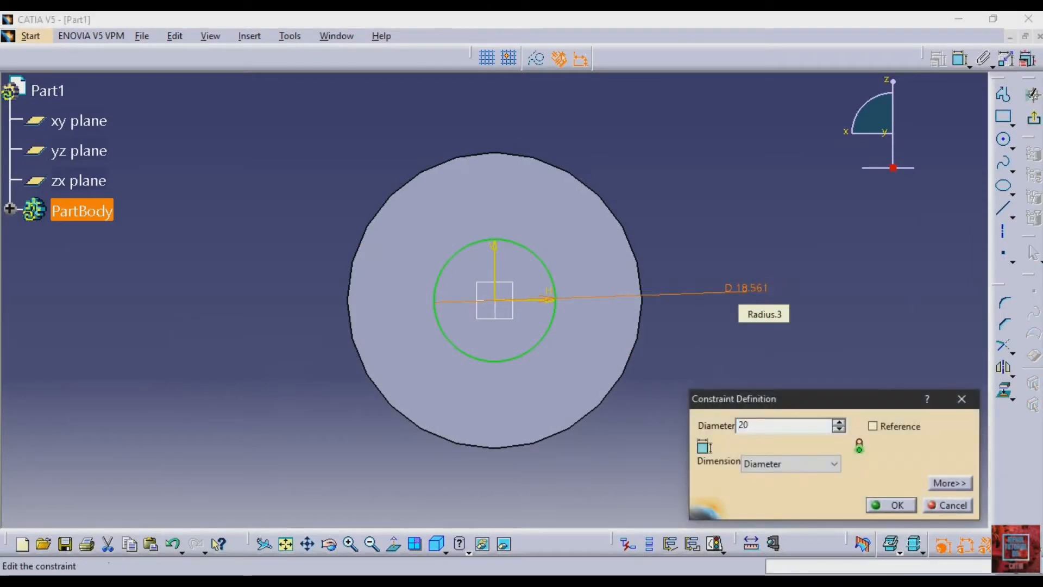
{"action": "type", "text": "20"}
{"action": "key", "text": "Return"}
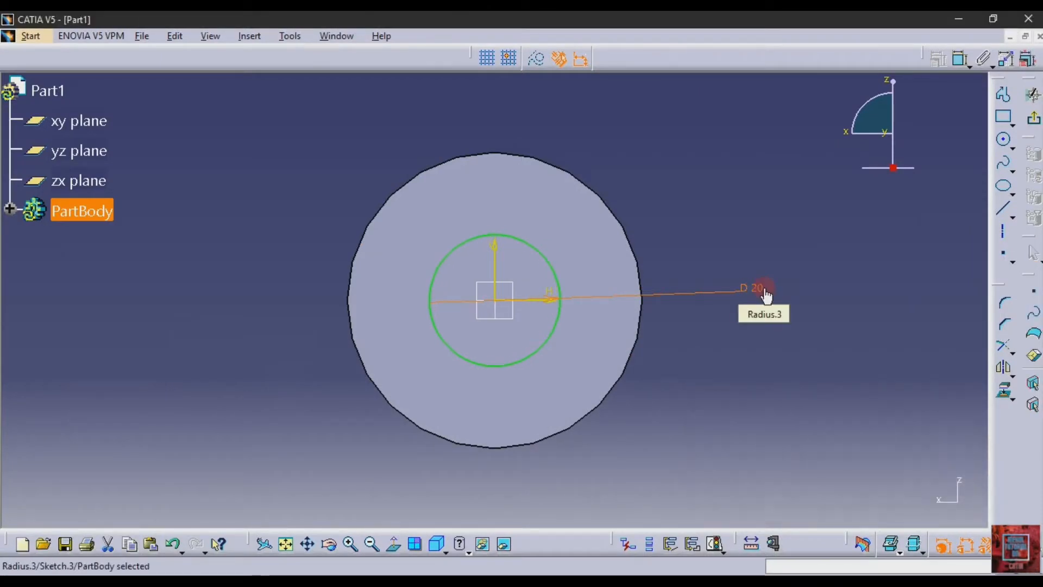
- Finish the sketch and pad the 20 mm circle by 50 mm to form the main shaft
{"action": "left_click", "coordinate": [1035, 120]}
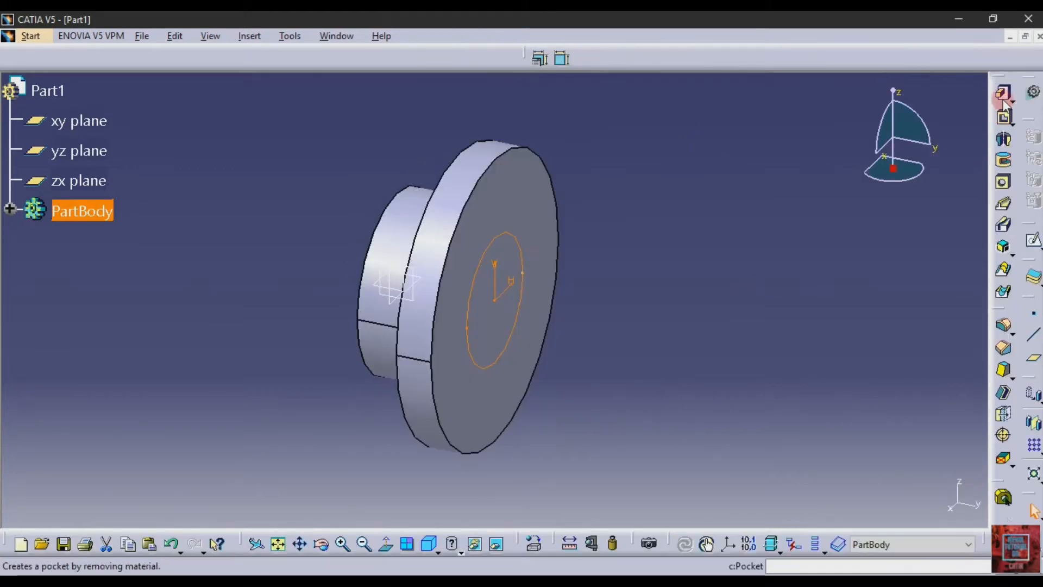
{"action": "left_click", "coordinate": [1003, 202]}
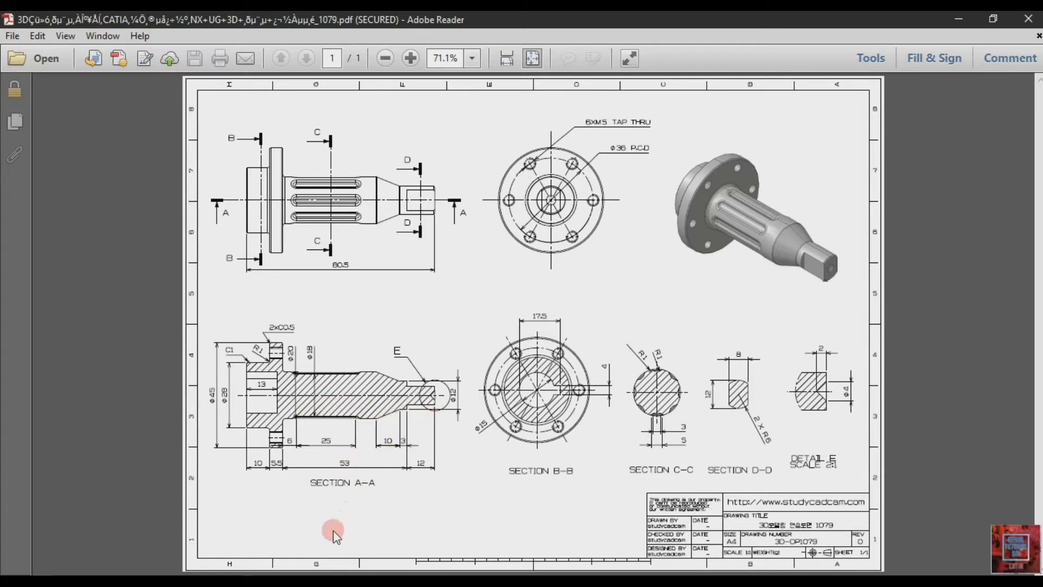
{"action": "left_click", "coordinate": [349, 576]}
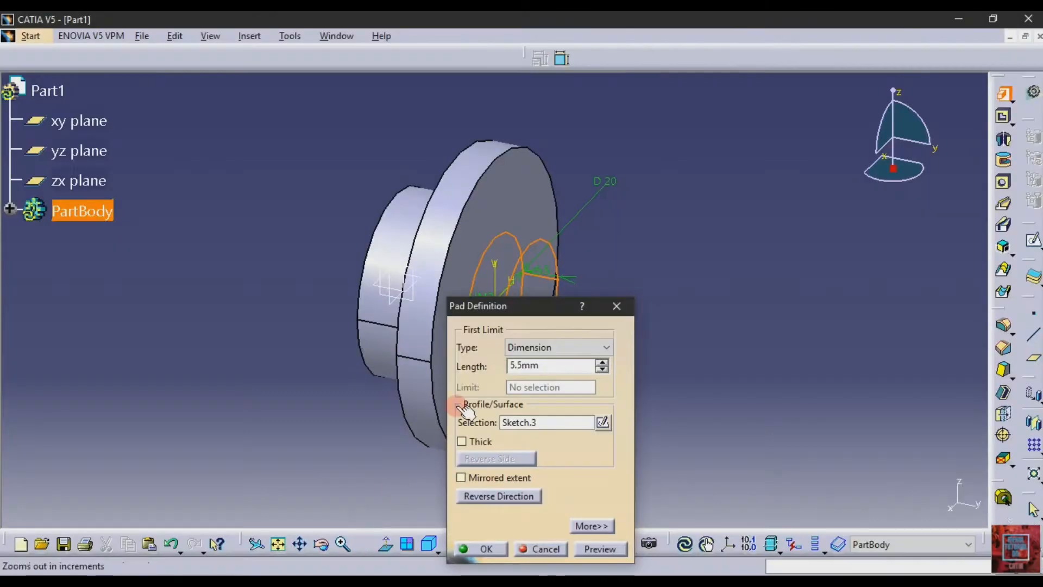
{"action": "left_click_drag", "start_coordinate": [546, 367], "coordinate": [472, 367]}
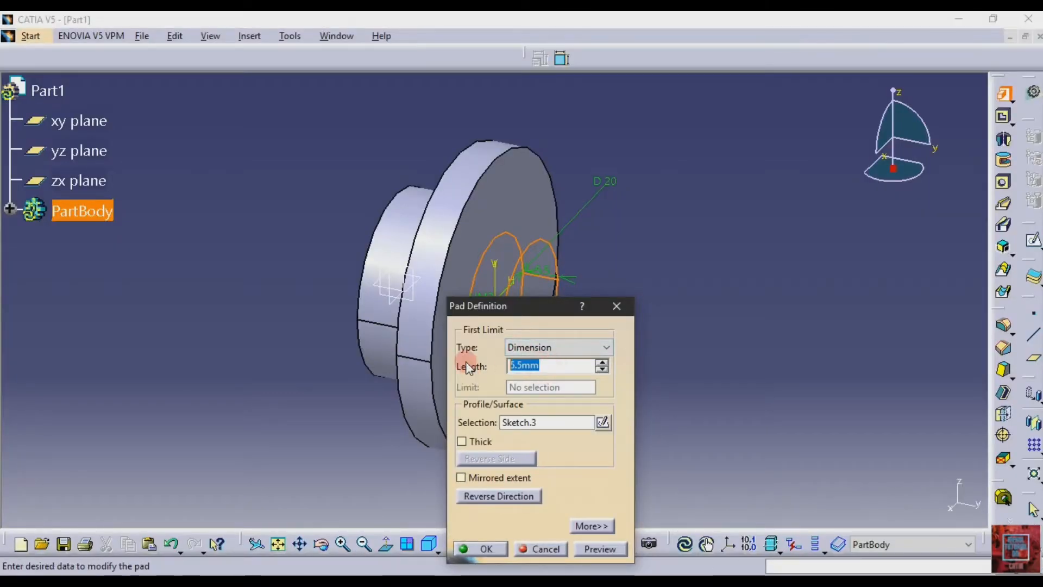
{"action": "key", "text": "Return"}
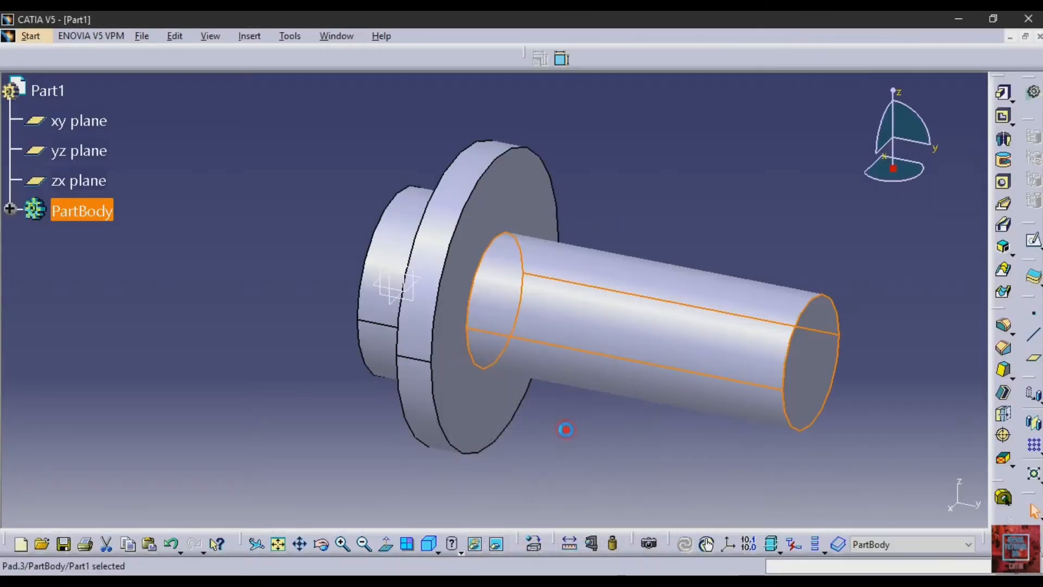
- Sketch a circle about 9.6 mm in diameter on the 20 mm shaft's end face, centred on the origin
{"action": "left_click", "coordinate": [807, 367]}
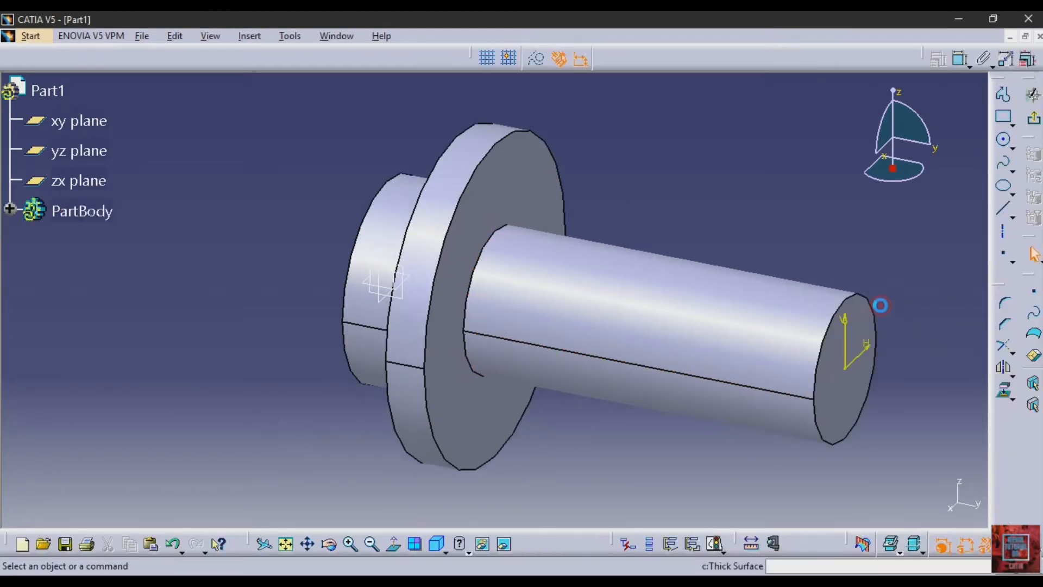
{"action": "left_click", "coordinate": [285, 543]}
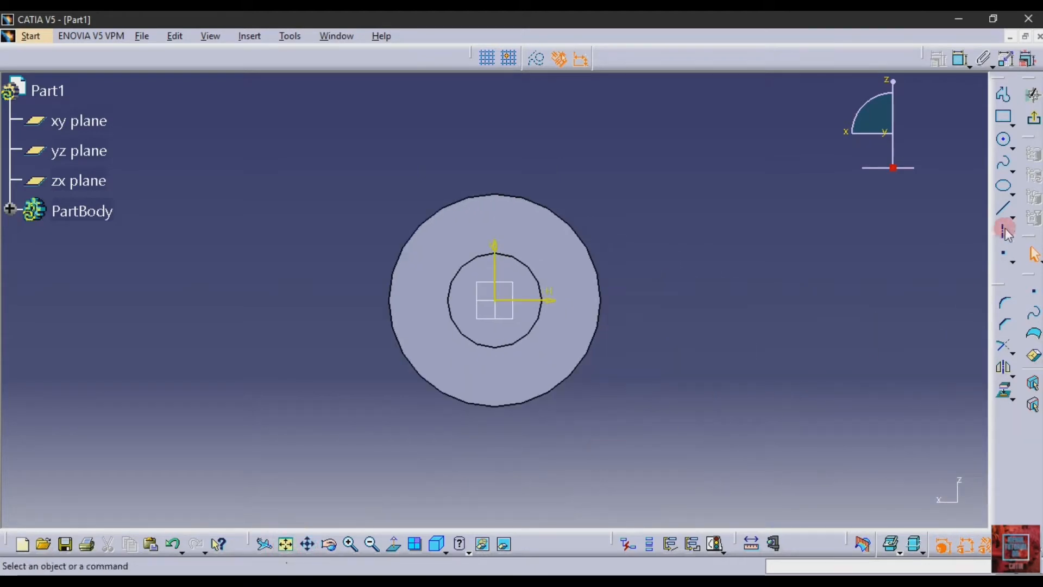
{"action": "left_click", "coordinate": [1003, 140]}
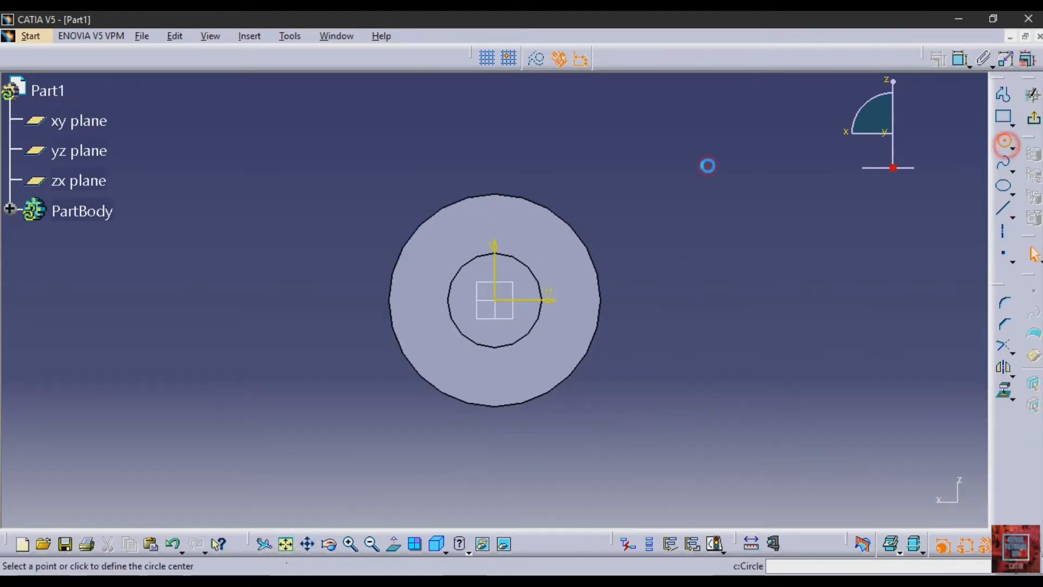
{"action": "left_click", "coordinate": [496, 301]}
{"action": "left_click", "coordinate": [513, 317]}
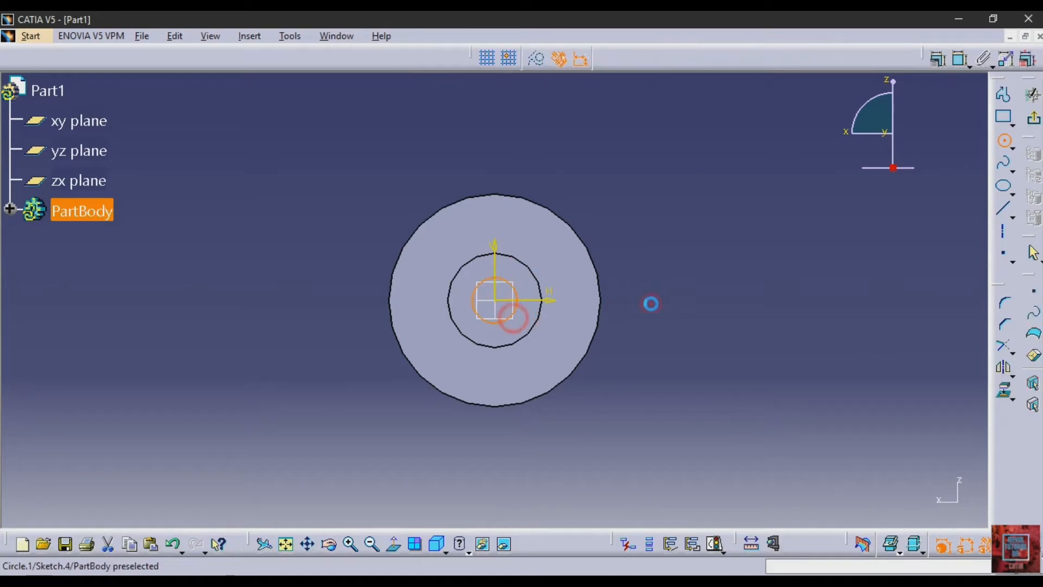
- Dimension the end-face circle's diameter and set it to 12 mm according to the PDF drawing
{"action": "left_click", "coordinate": [961, 59]}
{"action": "left_click", "coordinate": [660, 305]}
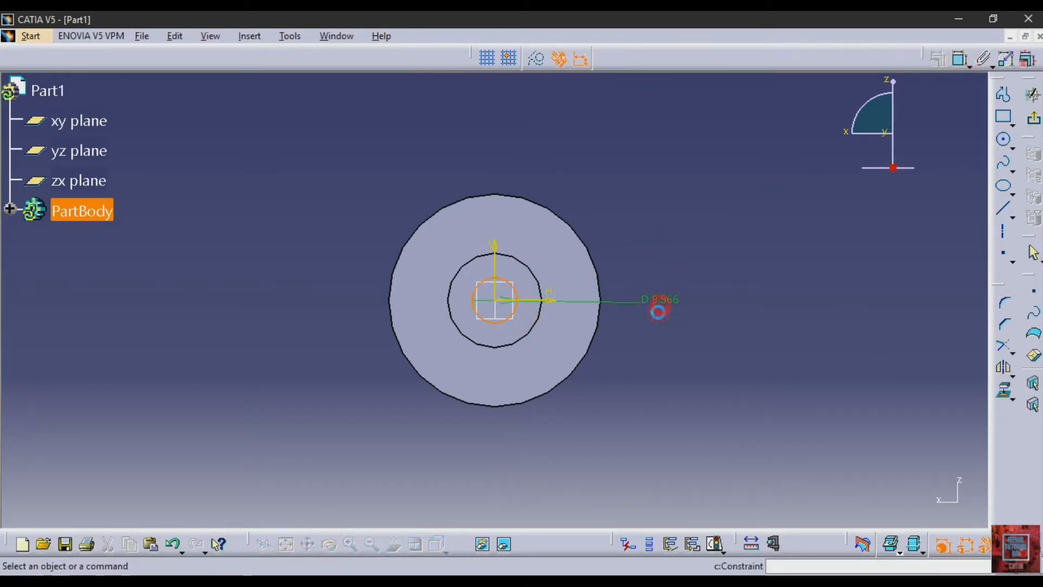
{"action": "key", "text": "alt+Tab"}
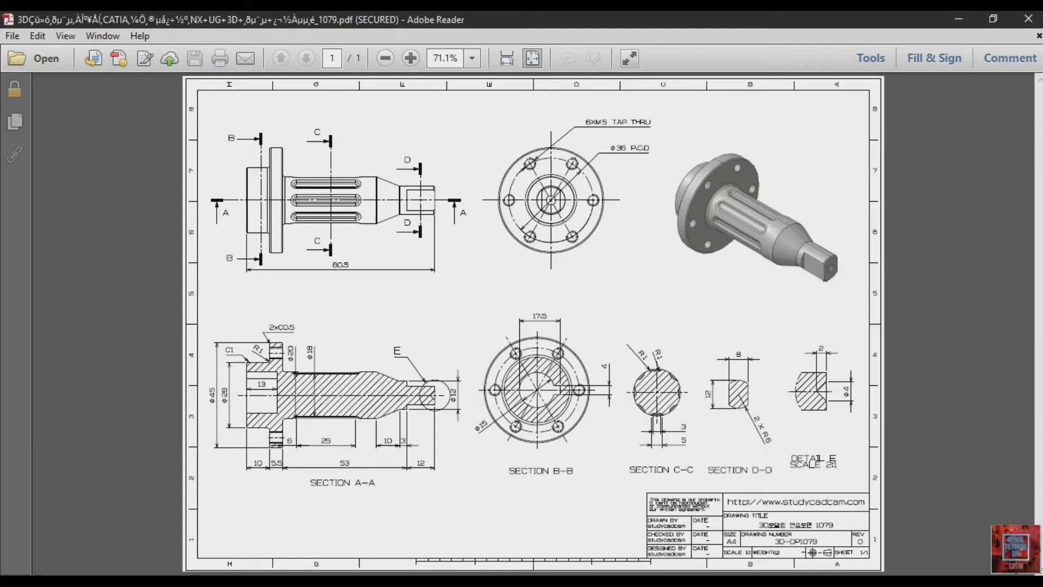
{"action": "key", "text": "alt+Tab"}
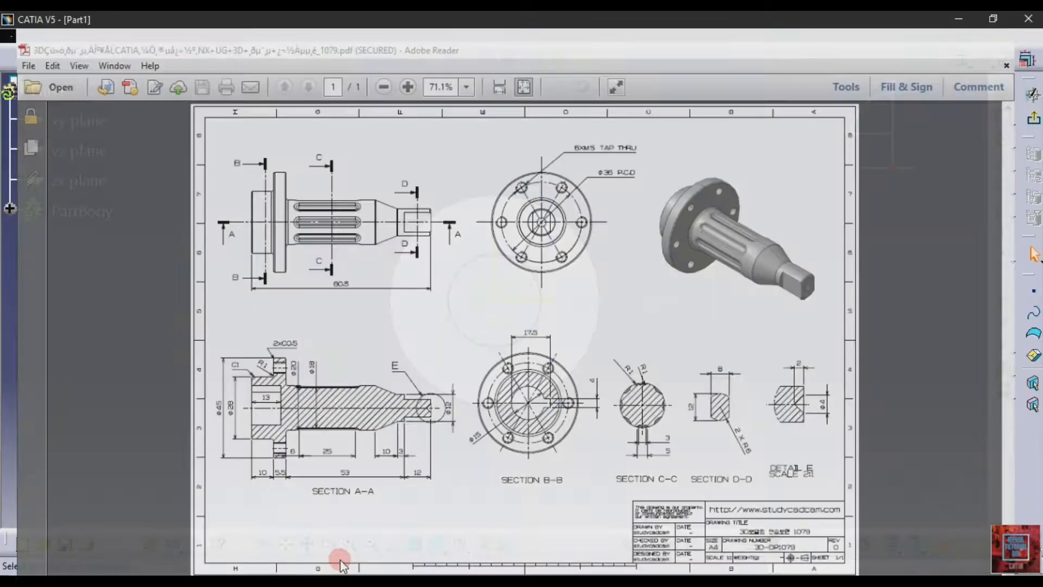
{"action": "left_click", "coordinate": [672, 297]}
{"action": "double_click", "coordinate": [672, 298]}
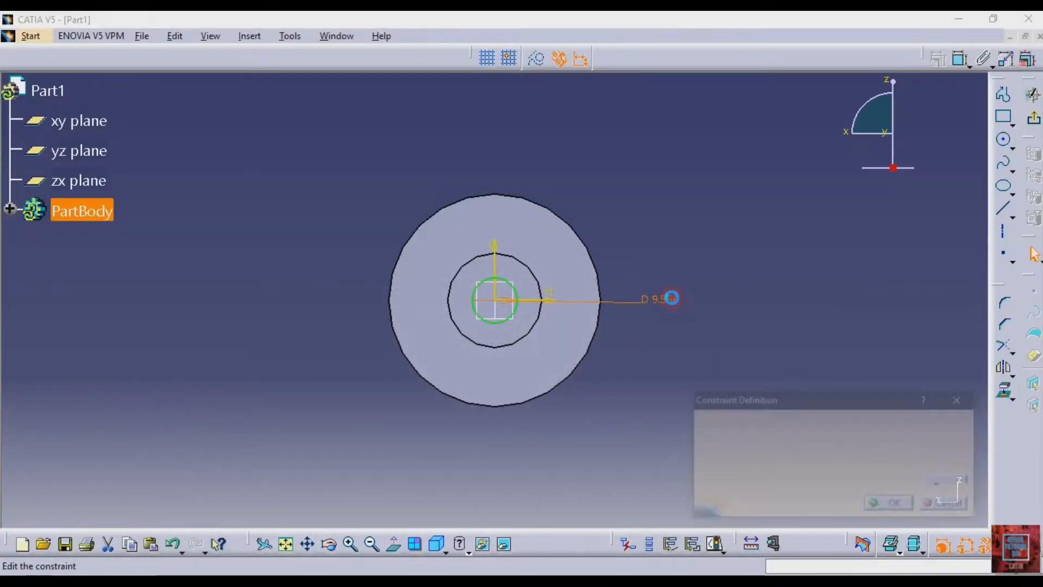
{"action": "type", "text": "12"}
{"action": "key", "text": "Return"}
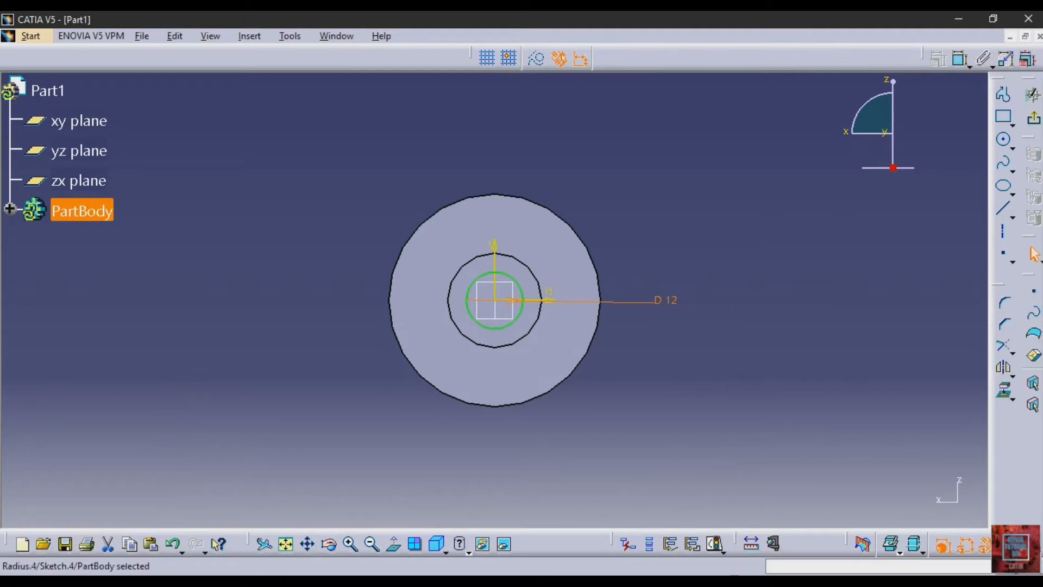
- Finish the sketch and pad the 12 mm circle by 3 mm at the shaft's end
{"action": "left_click", "coordinate": [1034, 117]}
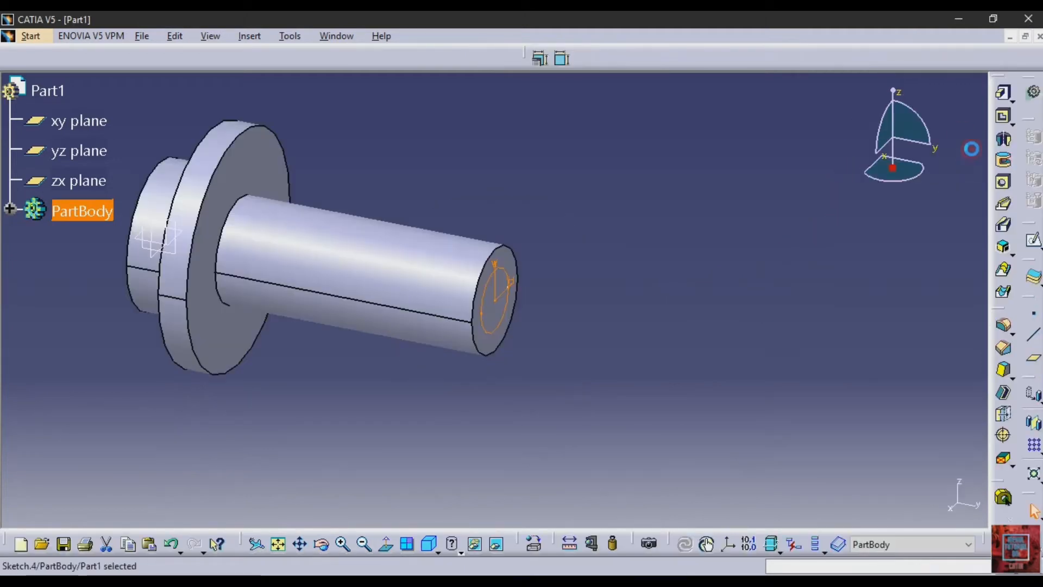
{"action": "left_click", "coordinate": [1003, 94]}
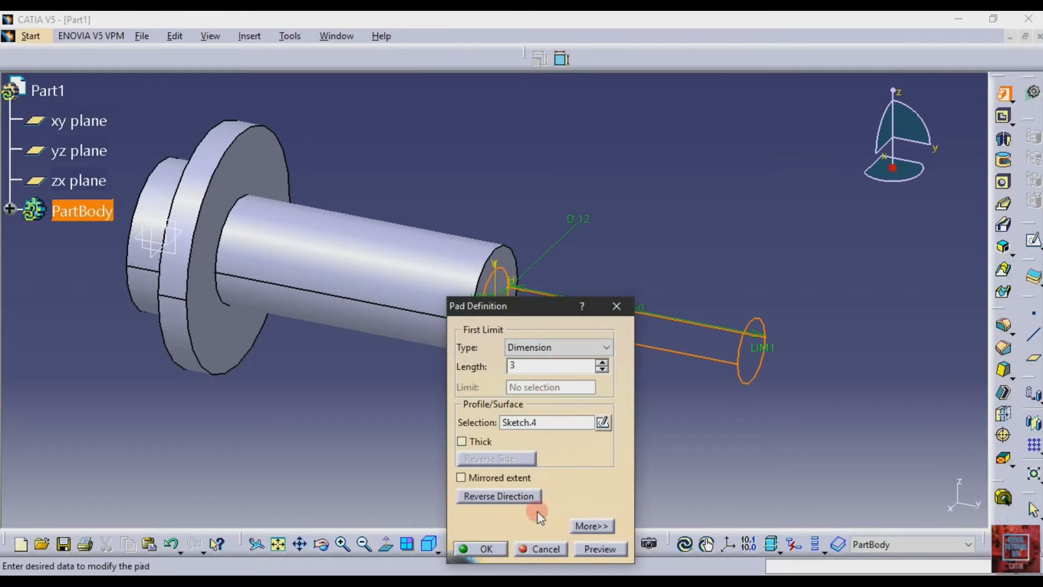
{"action": "left_click", "coordinate": [468, 549]}
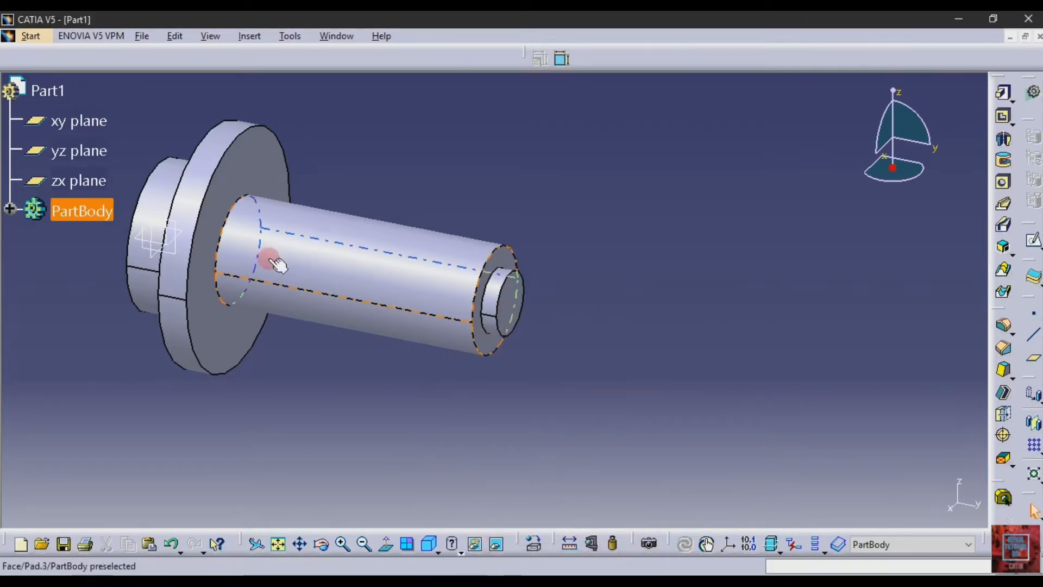
{"action": "left_click", "coordinate": [559, 314]}
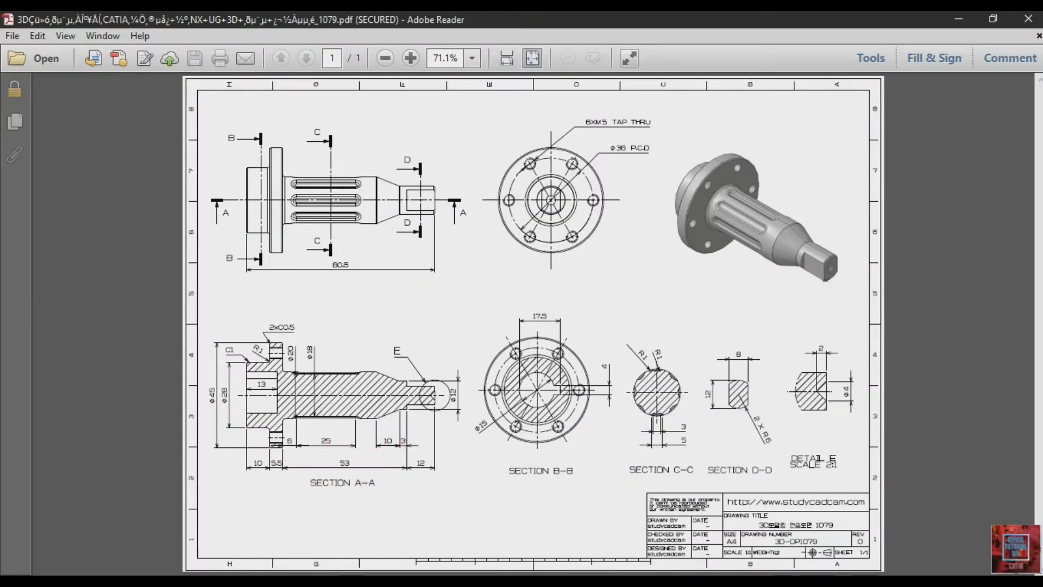
- Switch from the PDF to CATIA and chamfer the 20 mm shaft's end edge in Length1/Length2 mode, using 4 mm and 10 mm, reversed
{"action": "left_click", "coordinate": [315, 580]}
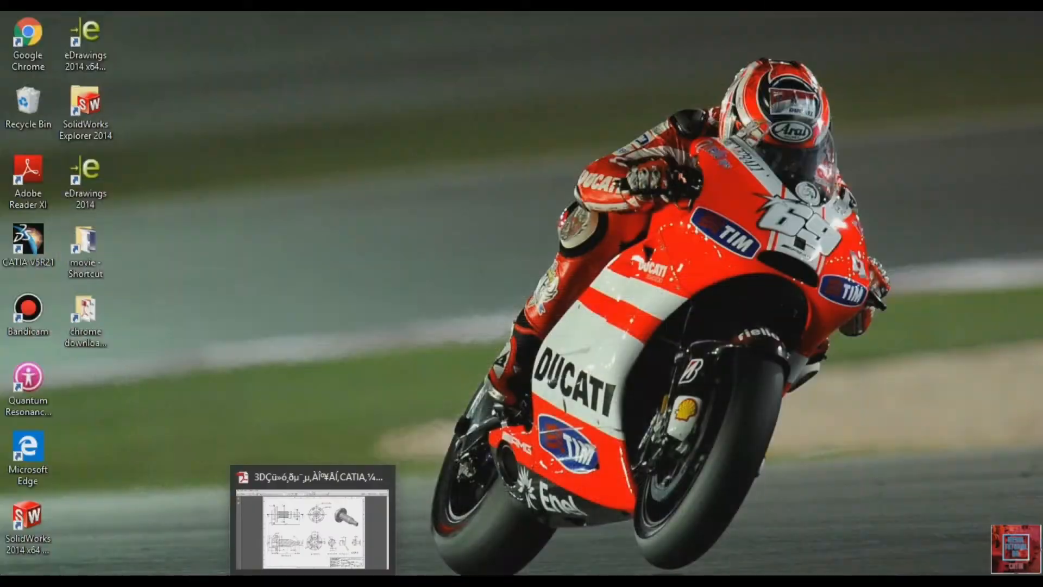
{"action": "left_click", "coordinate": [375, 580]}
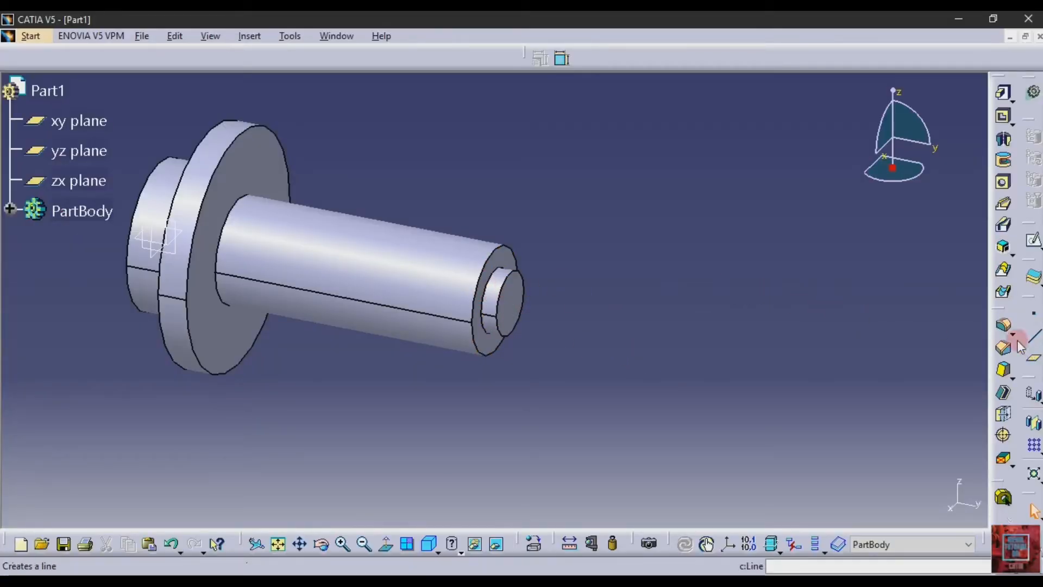
{"action": "left_click", "coordinate": [1003, 348]}
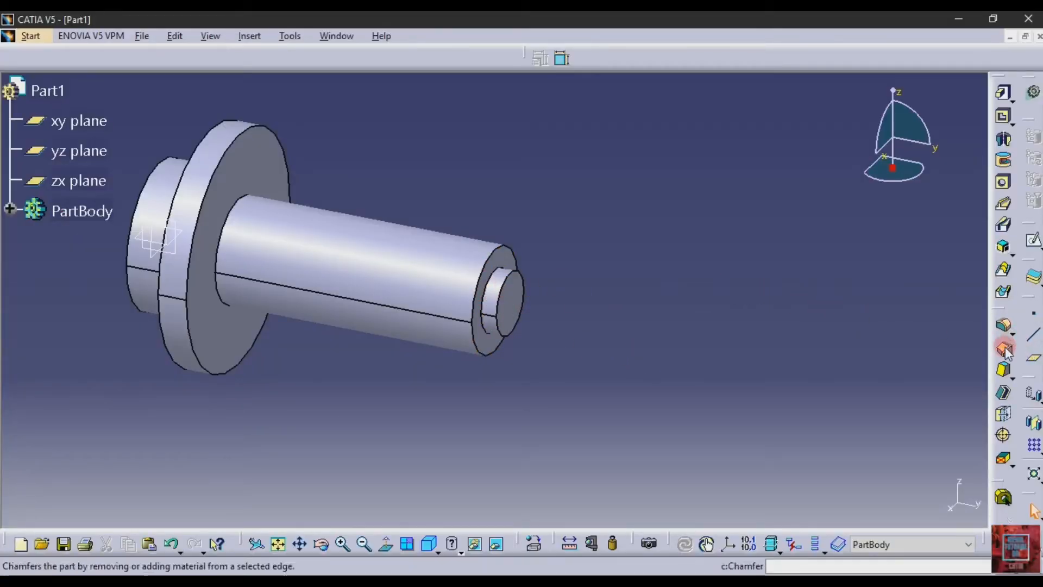
{"action": "left_click", "coordinate": [495, 262]}
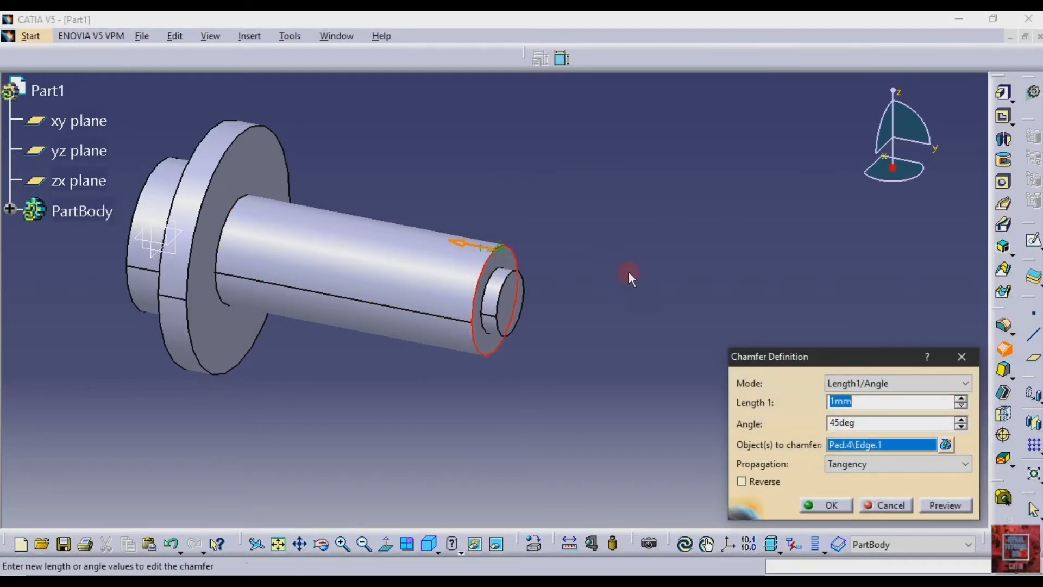
{"action": "left_click", "coordinate": [900, 383]}
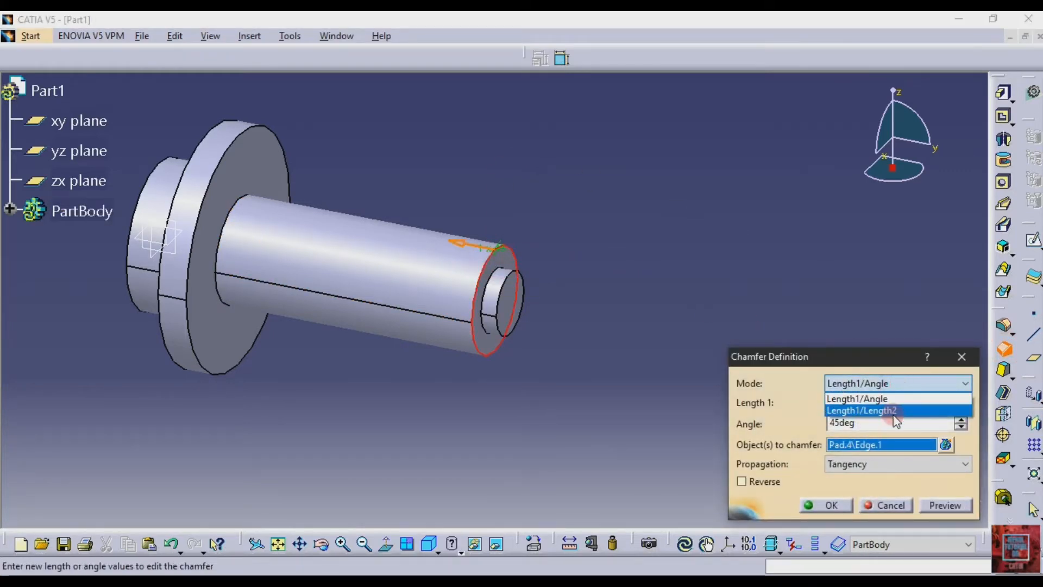
{"action": "left_click", "coordinate": [897, 411]}
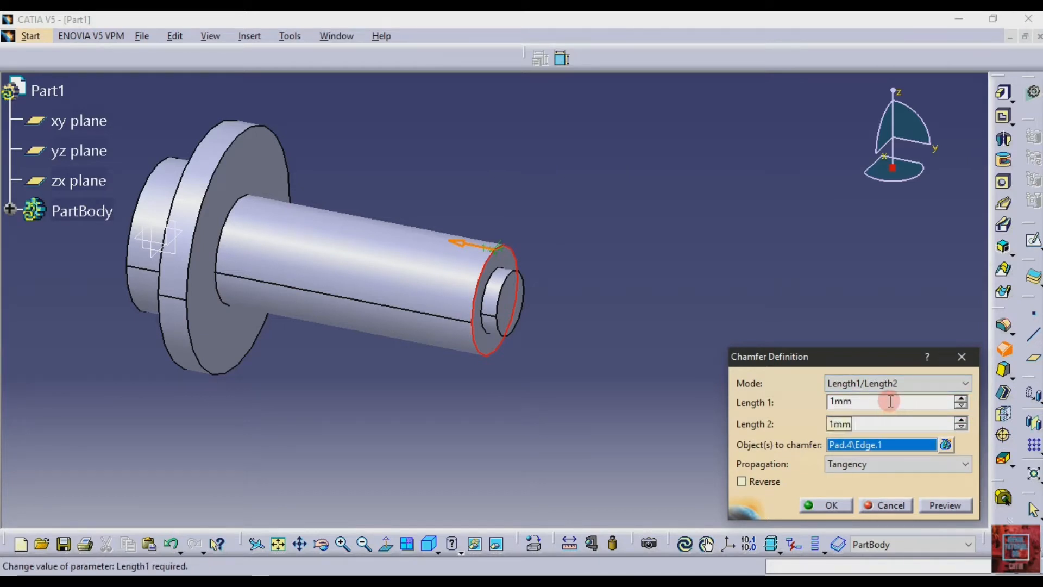
{"action": "double_click", "coordinate": [891, 401]}
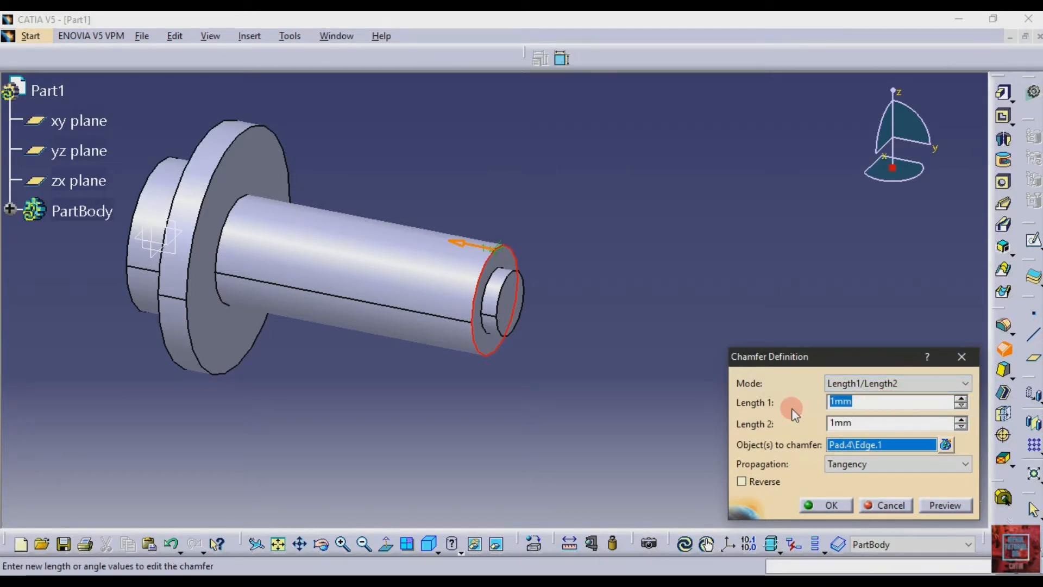
{"action": "type", "text": "4"}
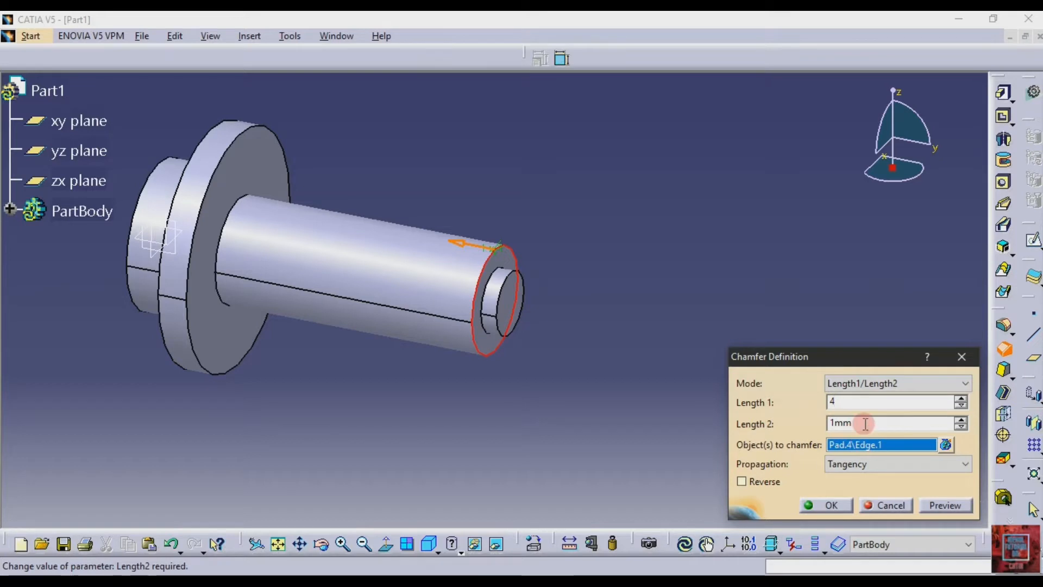
{"action": "left_click_drag", "start_coordinate": [863, 424], "coordinate": [783, 429]}
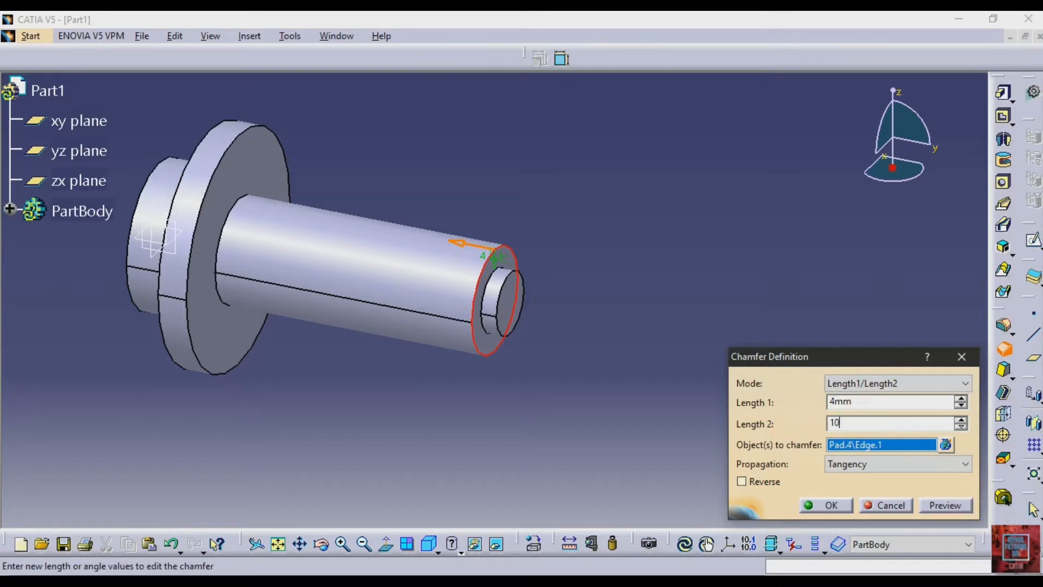
{"action": "left_click", "coordinate": [767, 486]}
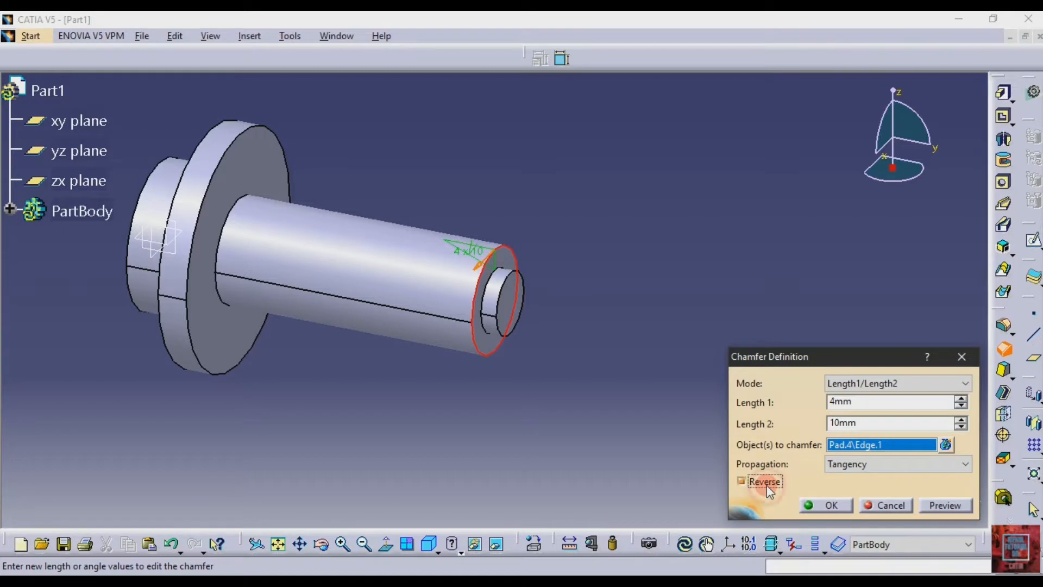
{"action": "left_click", "coordinate": [952, 505]}
{"action": "left_click", "coordinate": [830, 506]}
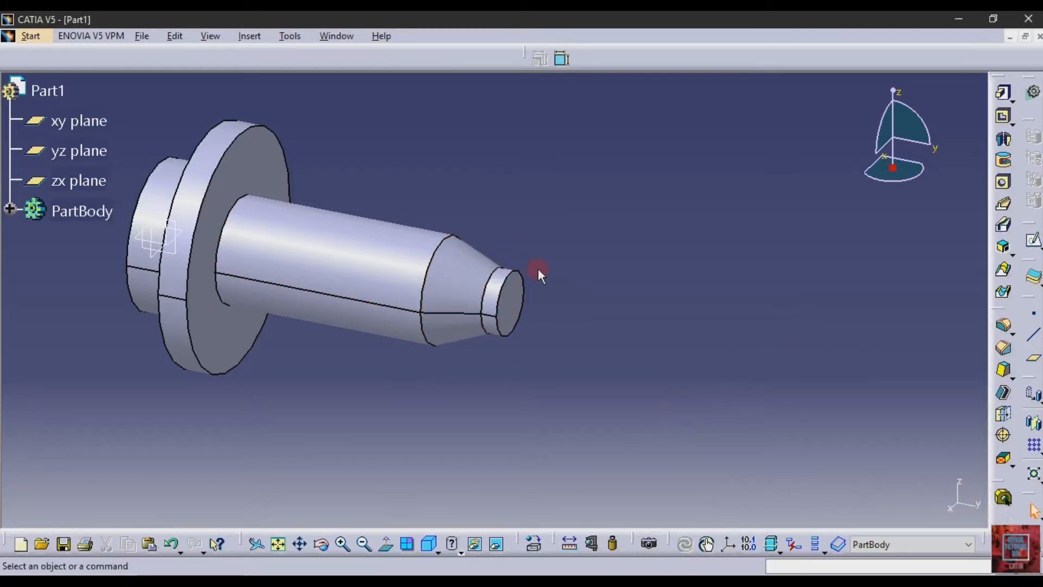
- Sketch a circle about 8 mm in diameter on the 12 mm shaft end face, centred on the origin, consulting section D-D of the PDF
{"action": "left_click", "coordinate": [520, 319]}
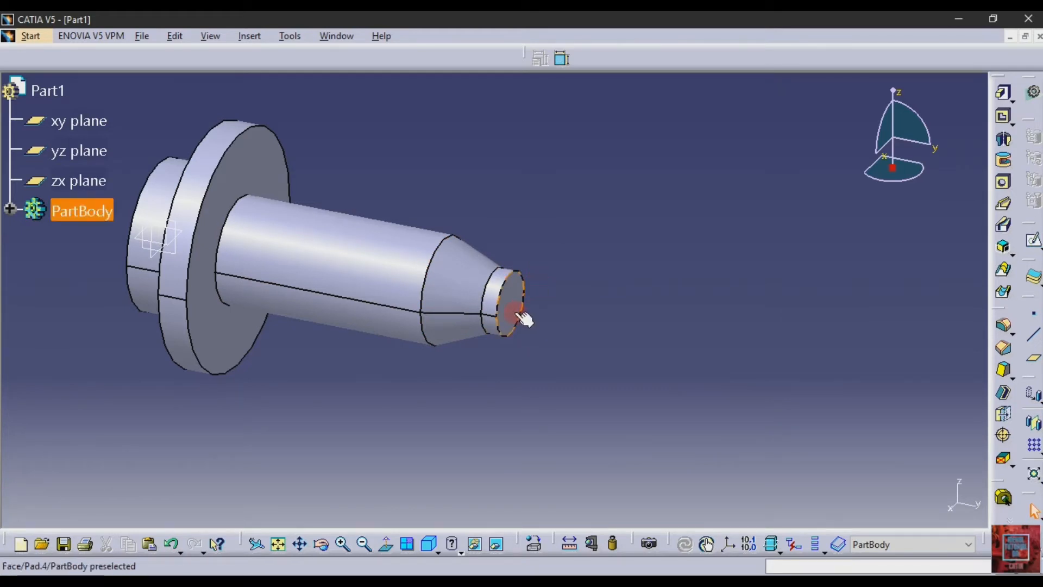
{"action": "left_click", "coordinate": [1033, 239]}
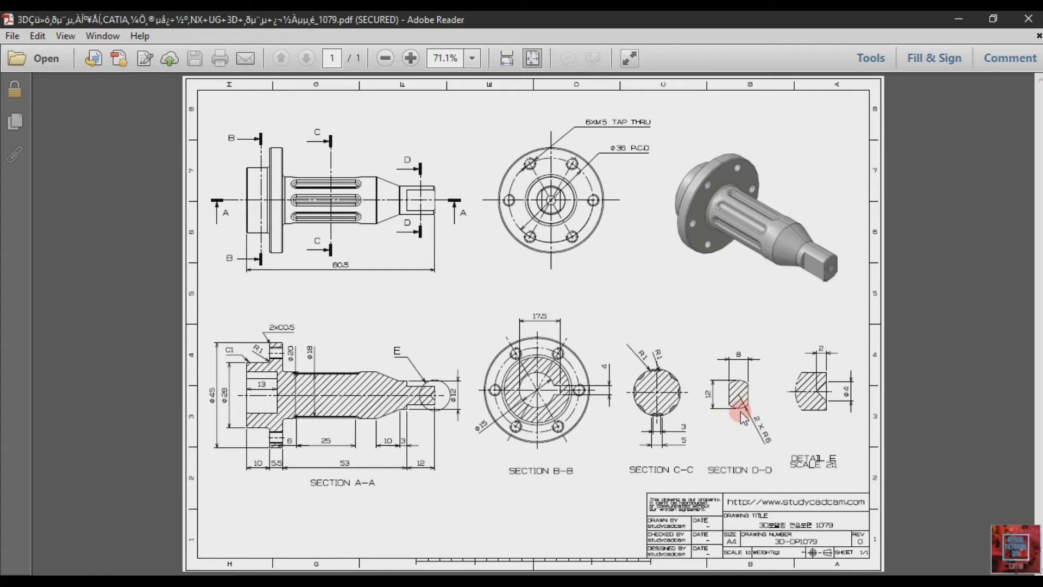
{"action": "key", "text": "alt+Tab"}
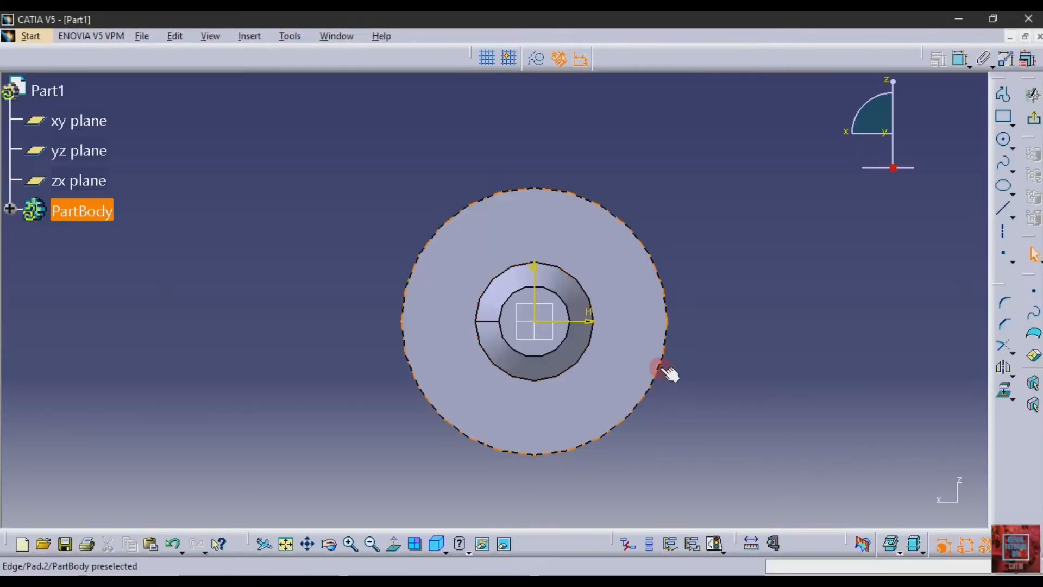
{"action": "left_click", "coordinate": [1003, 140]}
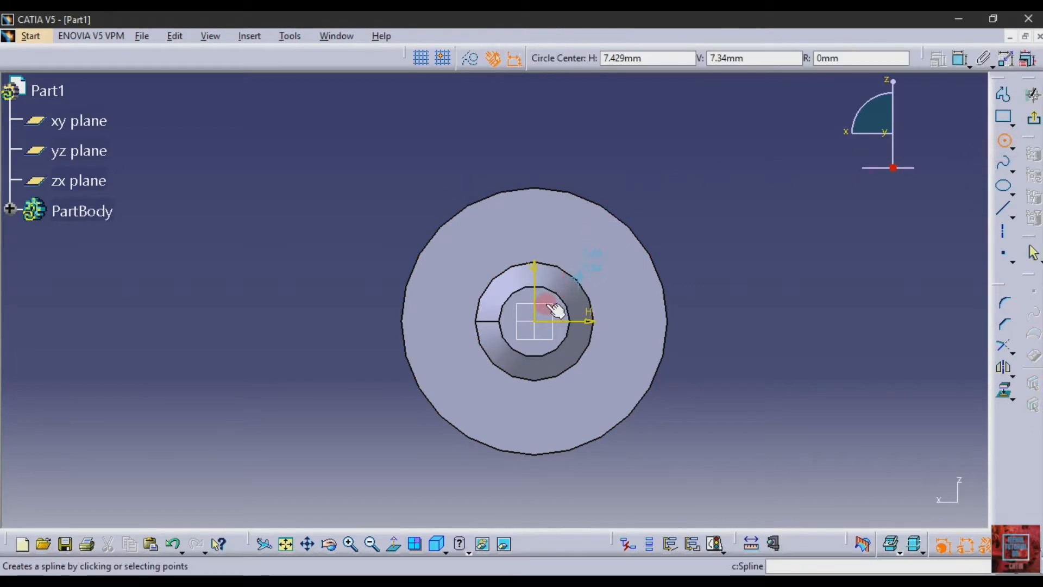
{"action": "left_click", "coordinate": [535, 320]}
{"action": "left_click", "coordinate": [549, 342]}
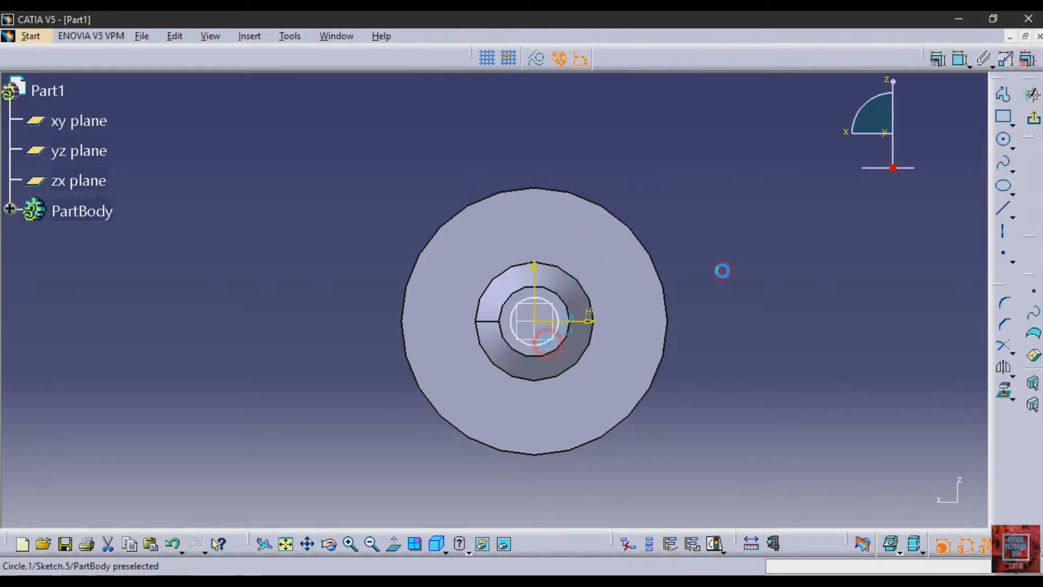
- Dimension the new end-face circle's diameter and set it to 12 mm
{"action": "left_click", "coordinate": [957, 69]}
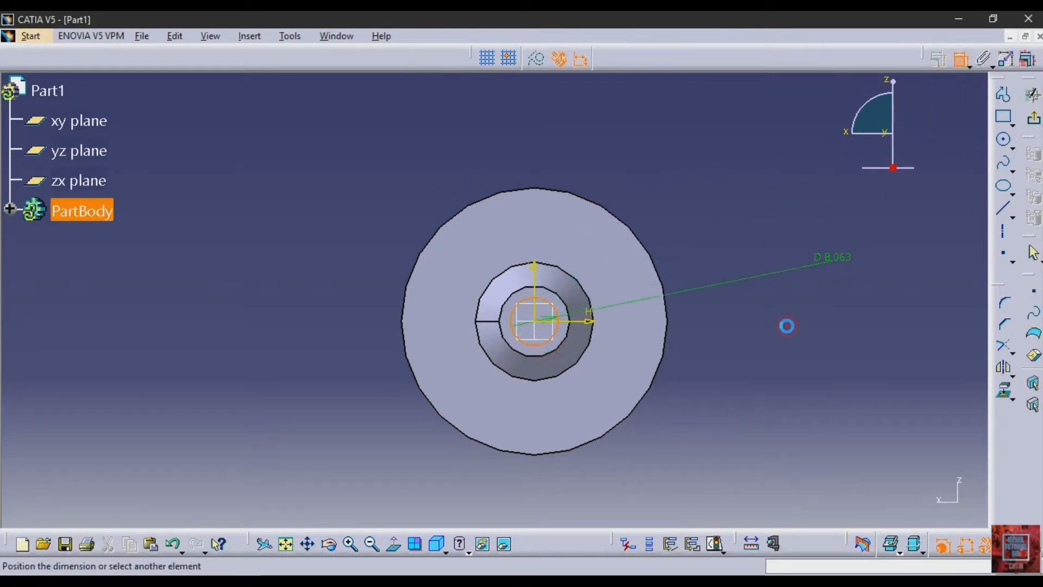
{"action": "left_click", "coordinate": [741, 354]}
{"action": "double_click", "coordinate": [762, 352]}
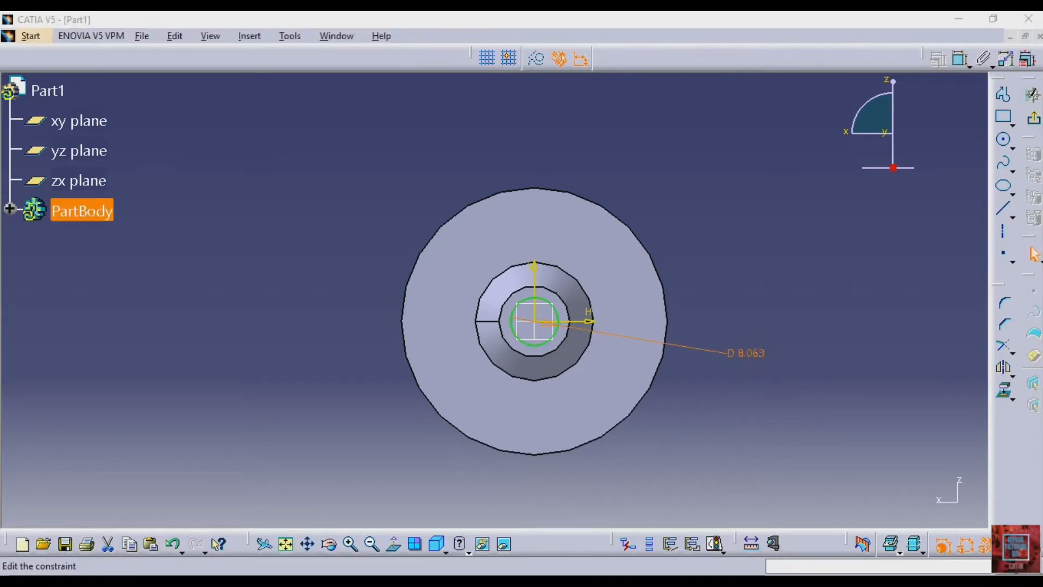
{"action": "type", "text": "12mm"}
{"action": "key", "text": "Return"}
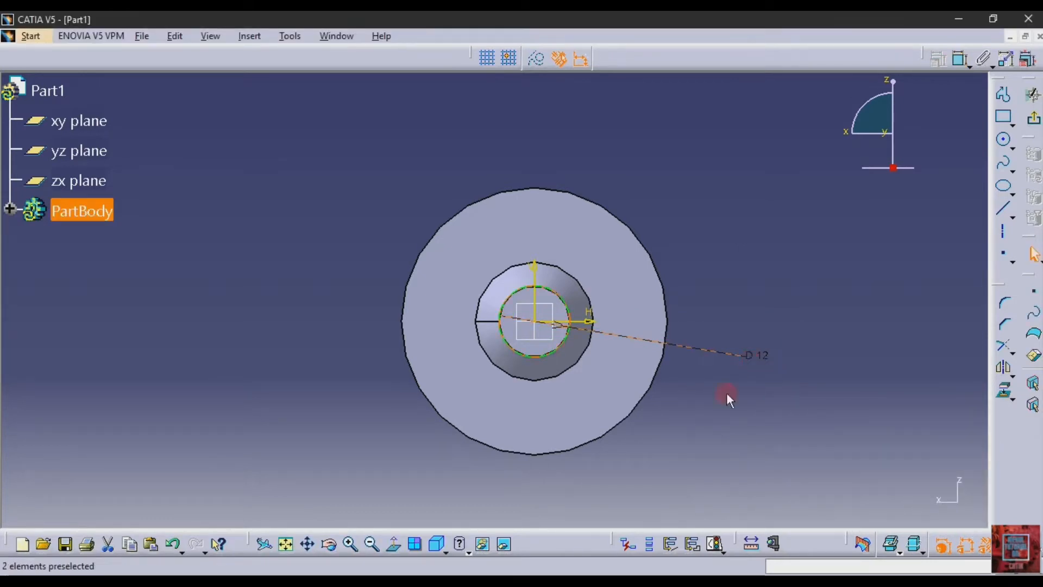
- Sketch a vertical line about 10 mm long across the 12 mm circle, about 1.9 mm from the vertical axis on its positive H side
{"action": "key", "text": "alt+Tab"}
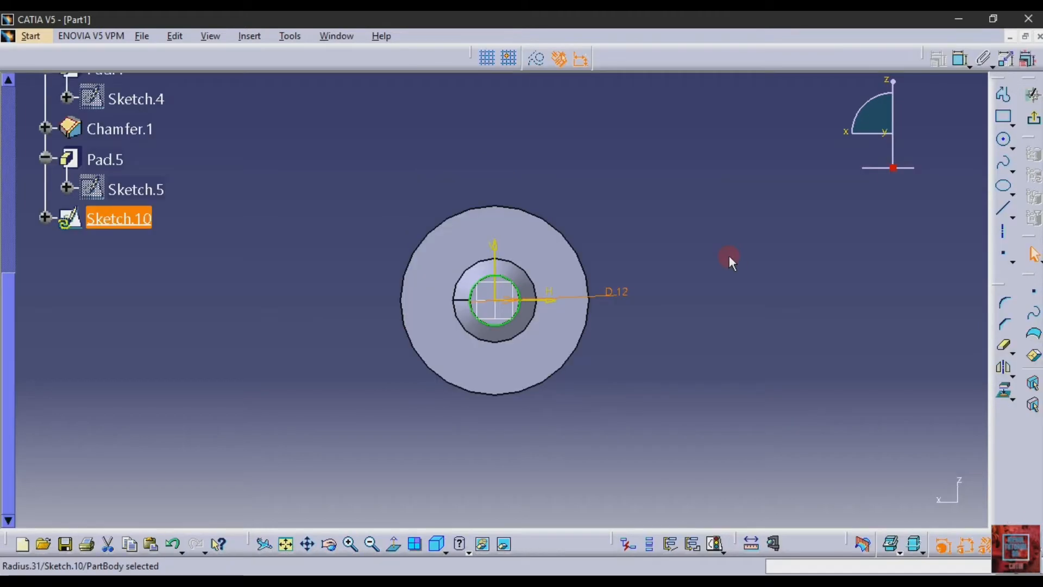
{"action": "left_click", "coordinate": [1003, 210]}
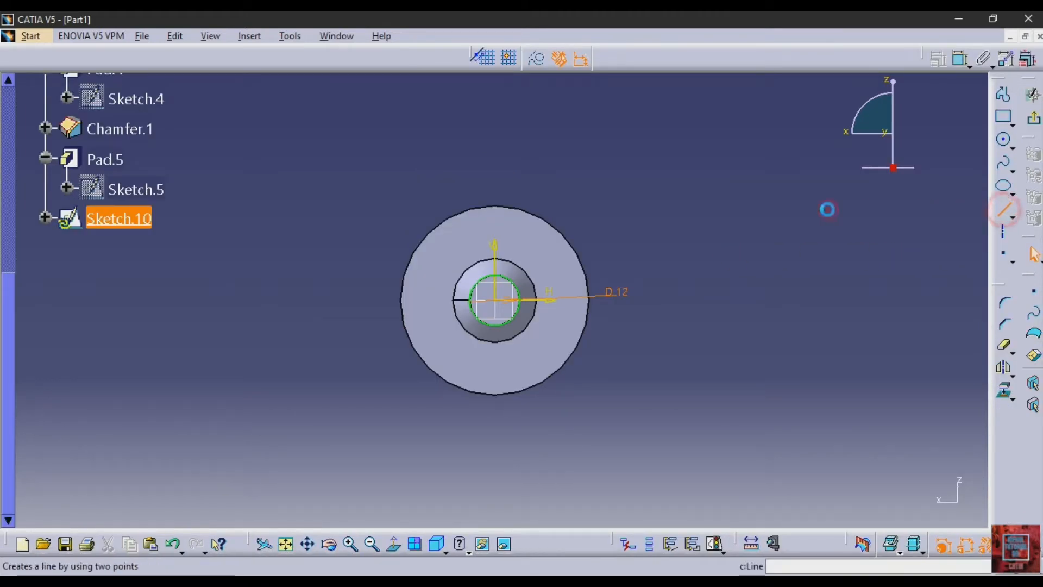
{"action": "left_click", "coordinate": [511, 280]}
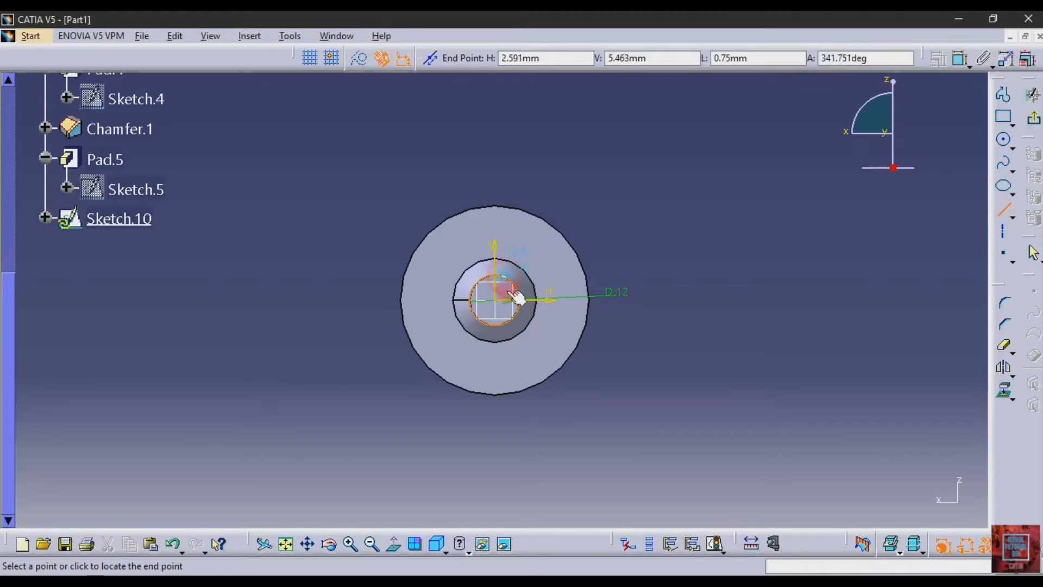
{"action": "left_click", "coordinate": [508, 321]}
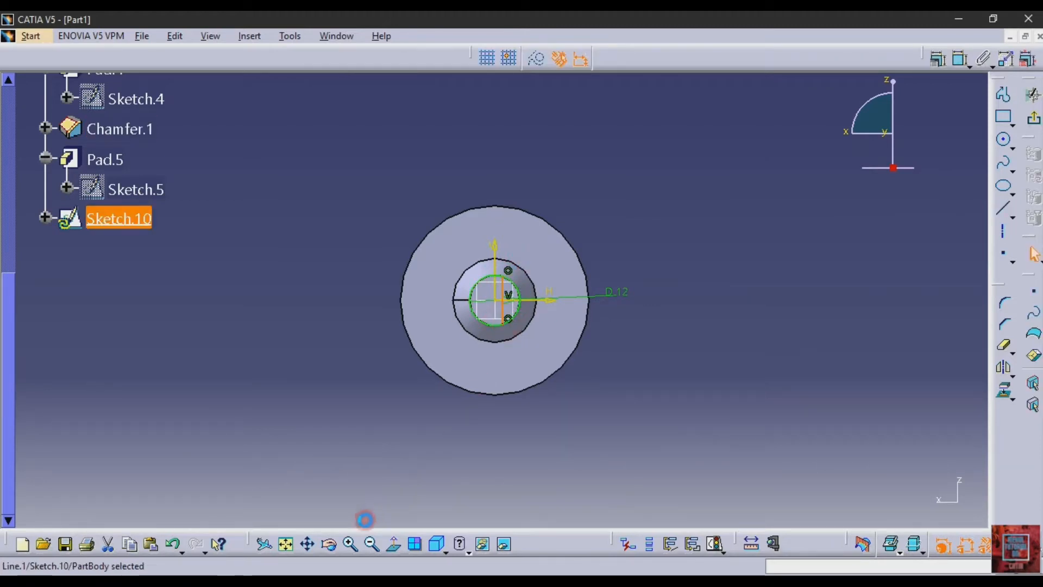
- Dimension the distance between the sketched vertical line and the sketch's vertical axis
{"action": "left_click", "coordinate": [348, 544]}
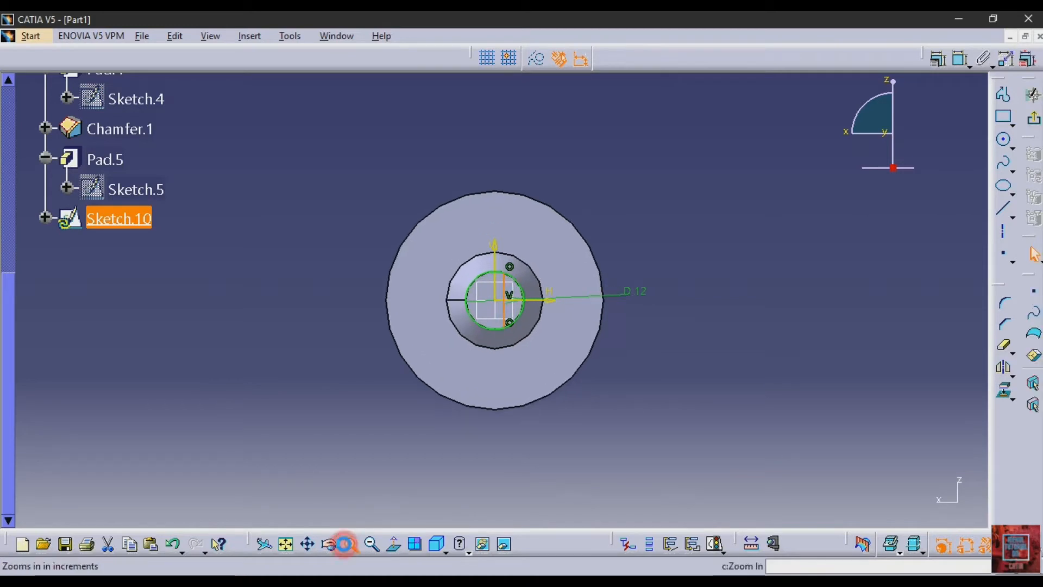
{"action": "left_click", "coordinate": [959, 59]}
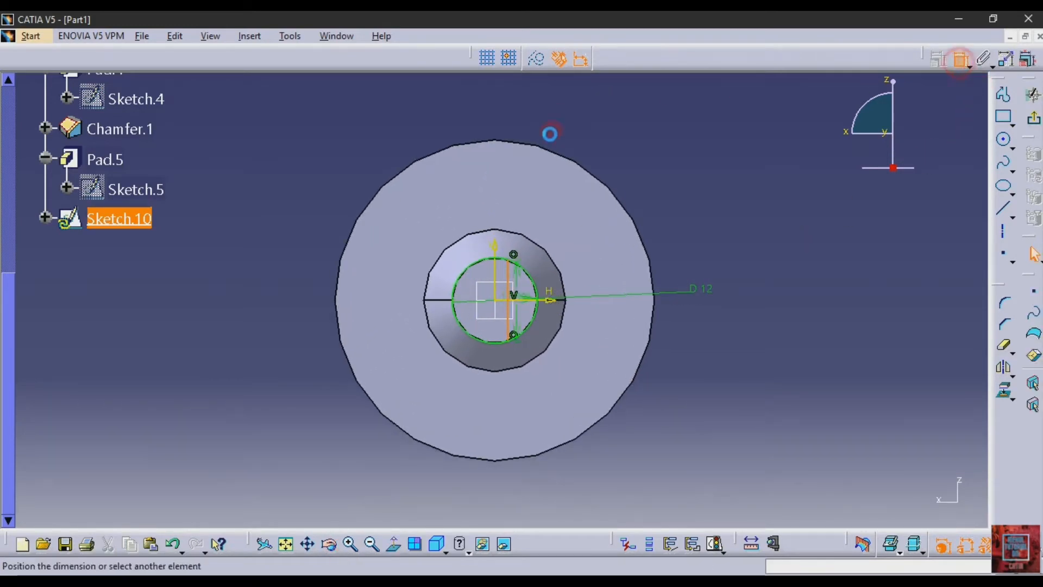
{"action": "left_click", "coordinate": [498, 283]}
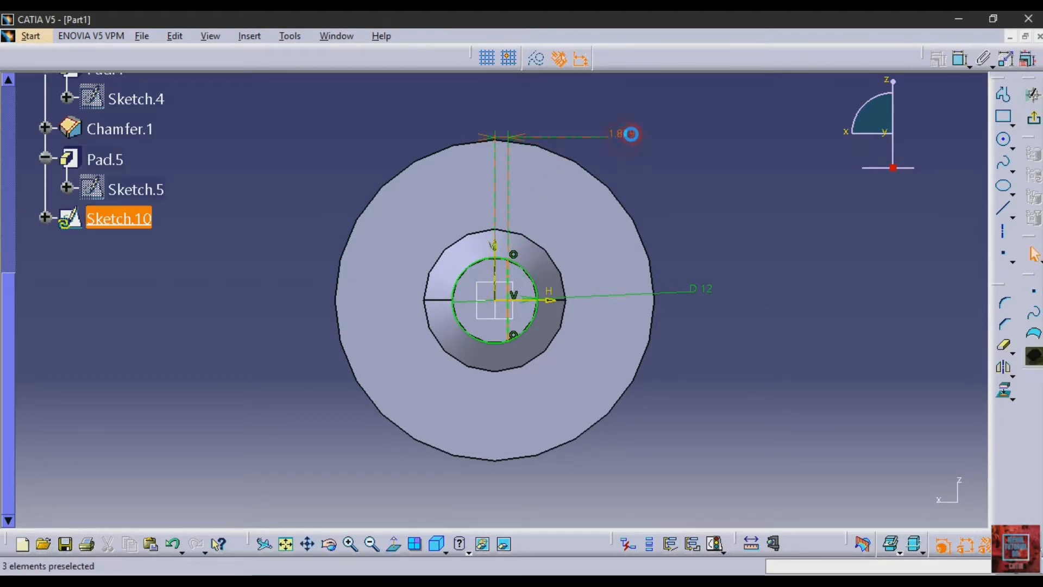
{"action": "left_click", "coordinate": [623, 135]}
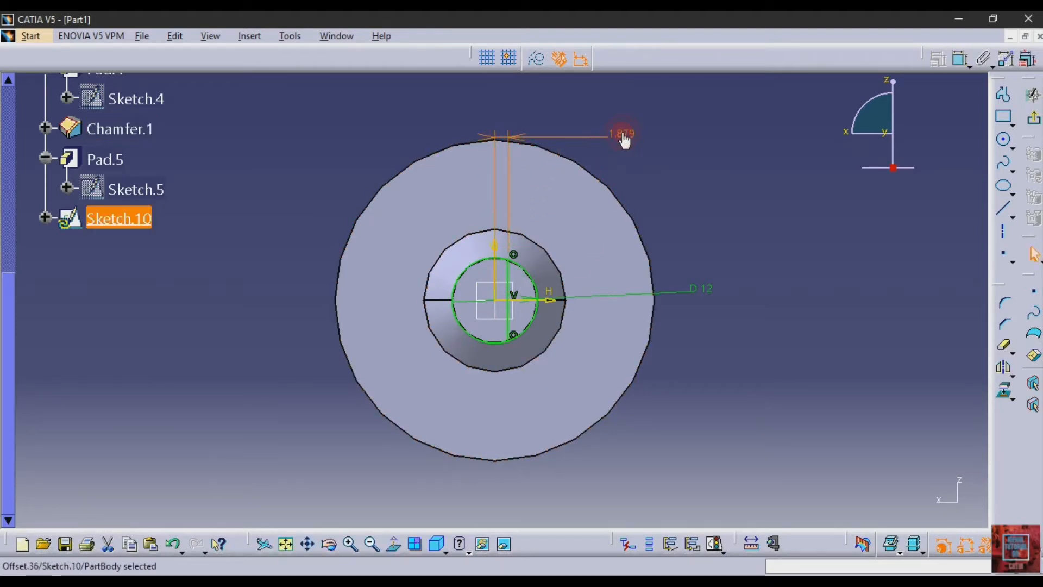
{"action": "type", "text": "4"}
{"action": "key", "text": "Return"}
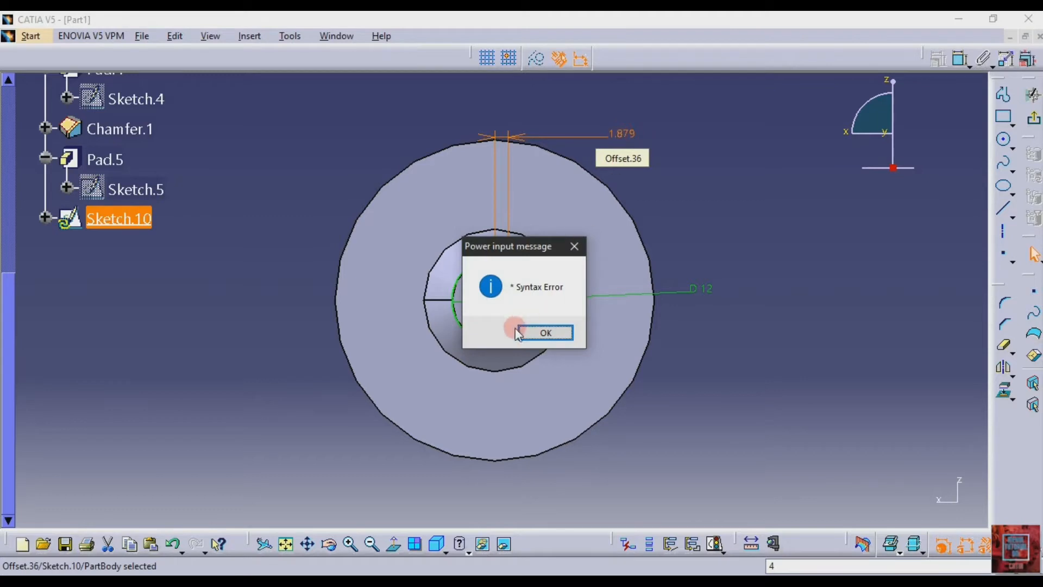
{"action": "left_click", "coordinate": [545, 332]}
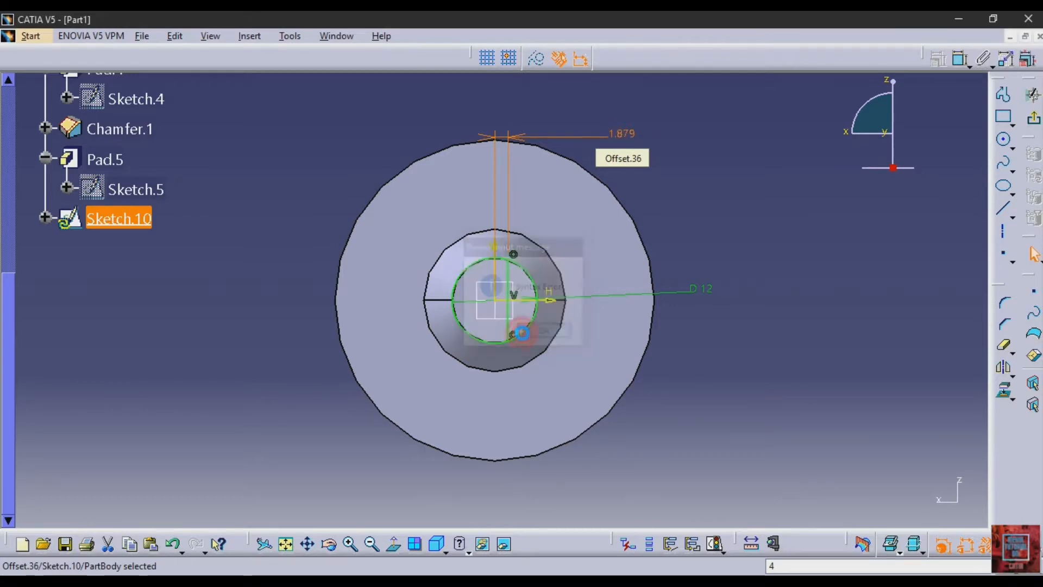
- Set the vertical line's offset from the vertical axis to 4 mm
{"action": "left_click", "coordinate": [628, 137]}
{"action": "double_click", "coordinate": [629, 137]}
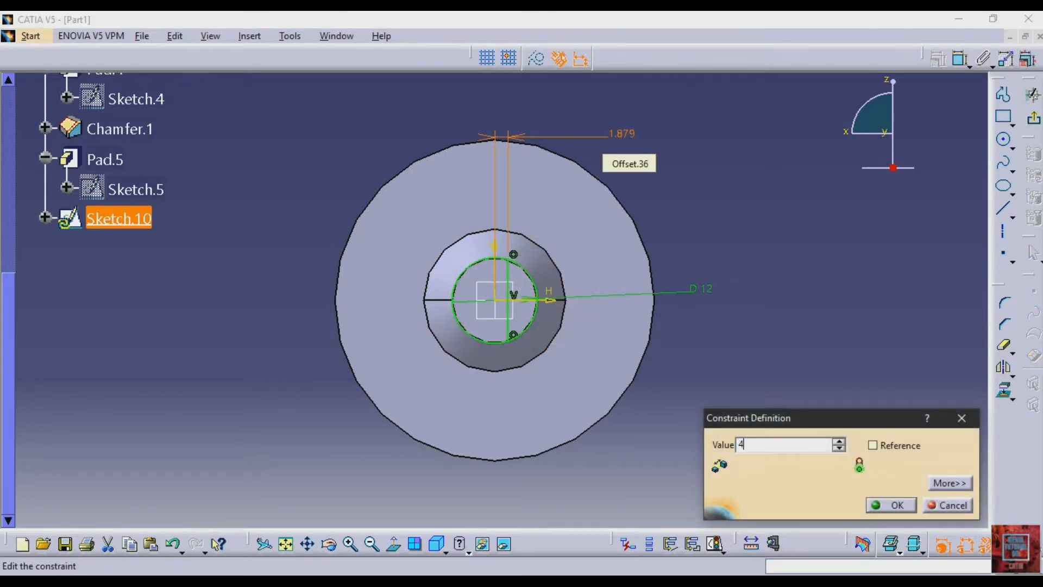
{"action": "key", "text": "Return"}
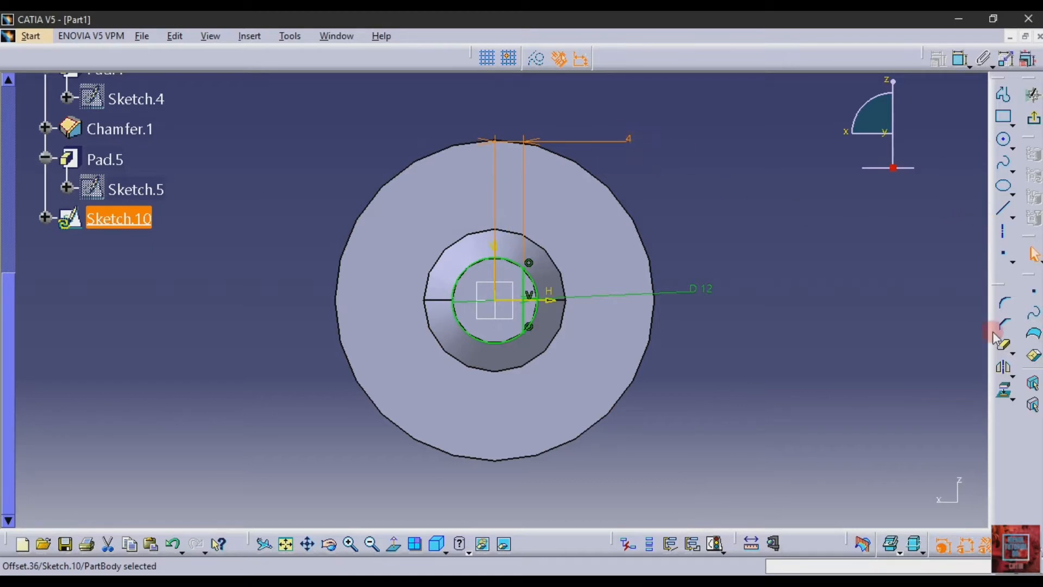
- Mirror the vertical line about the vertical axis and trim away the two circle arcs outside the lines
{"action": "left_click", "coordinate": [1004, 367]}
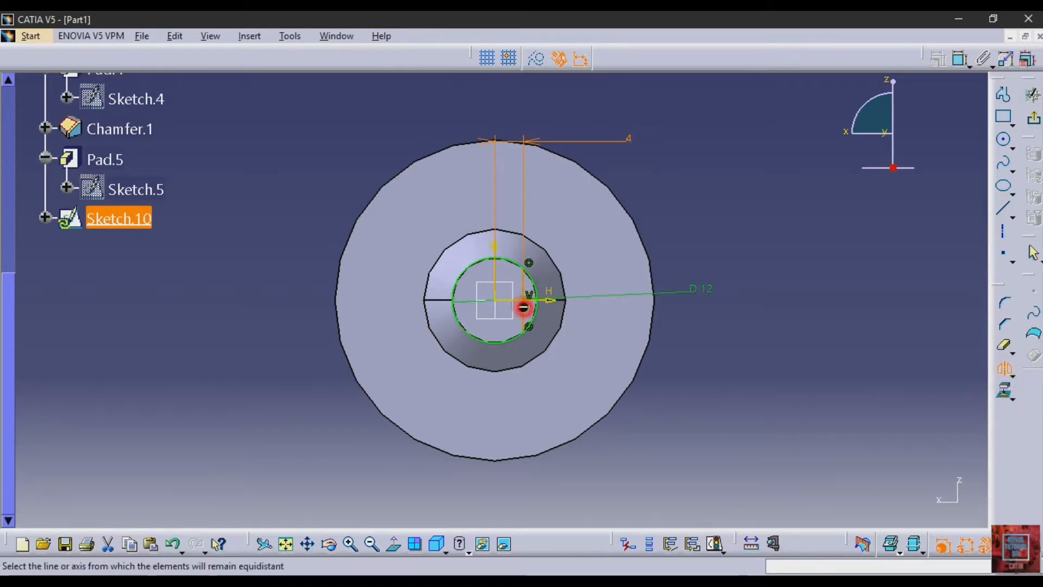
{"action": "left_click", "coordinate": [495, 263]}
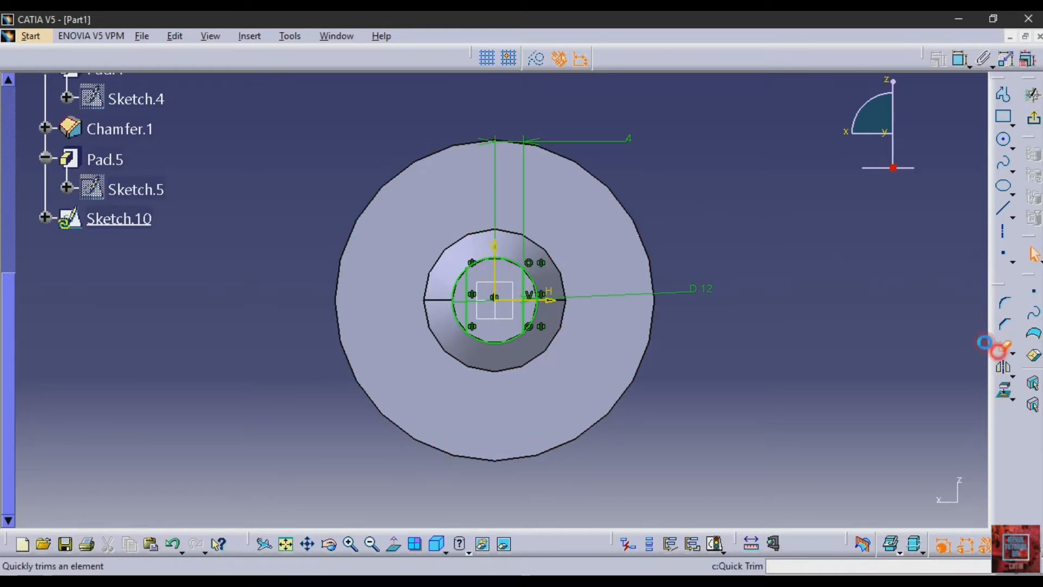
{"action": "left_click", "coordinate": [1003, 343]}
{"action": "left_click", "coordinate": [544, 291]}
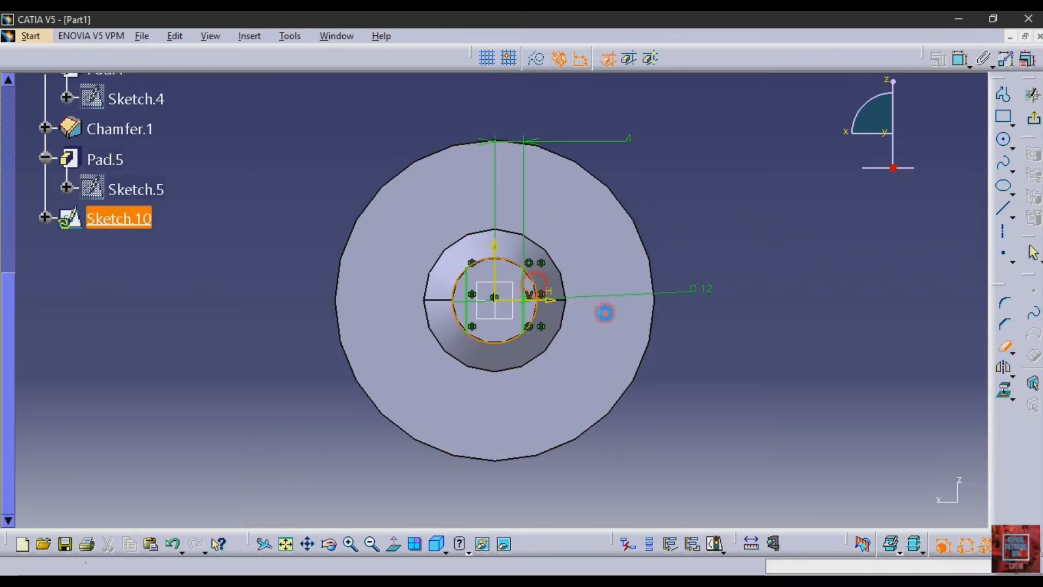
{"action": "left_click", "coordinate": [1003, 347]}
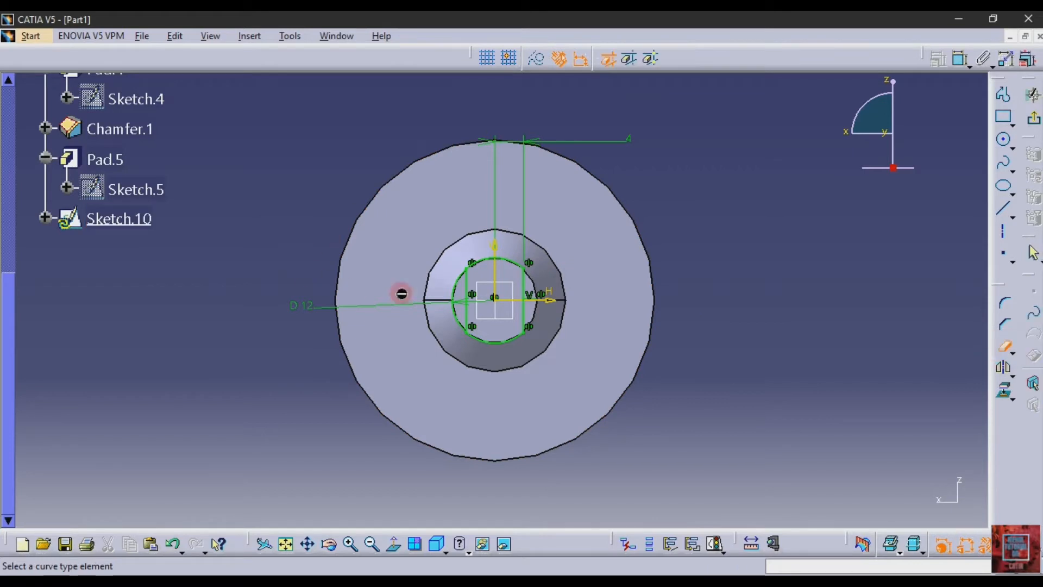
{"action": "left_click", "coordinate": [452, 305]}
{"action": "left_click", "coordinate": [774, 237]}
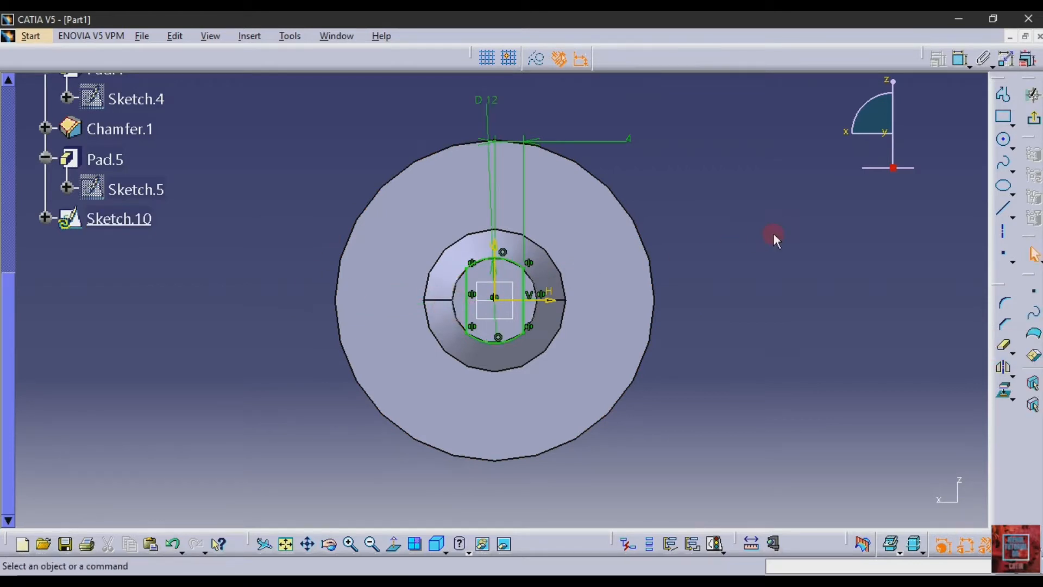
- Start a Pocket from the finished flats profile, check the flats' length in the PDF drawing, and return to CATIA V5
{"action": "left_click", "coordinate": [1033, 118]}
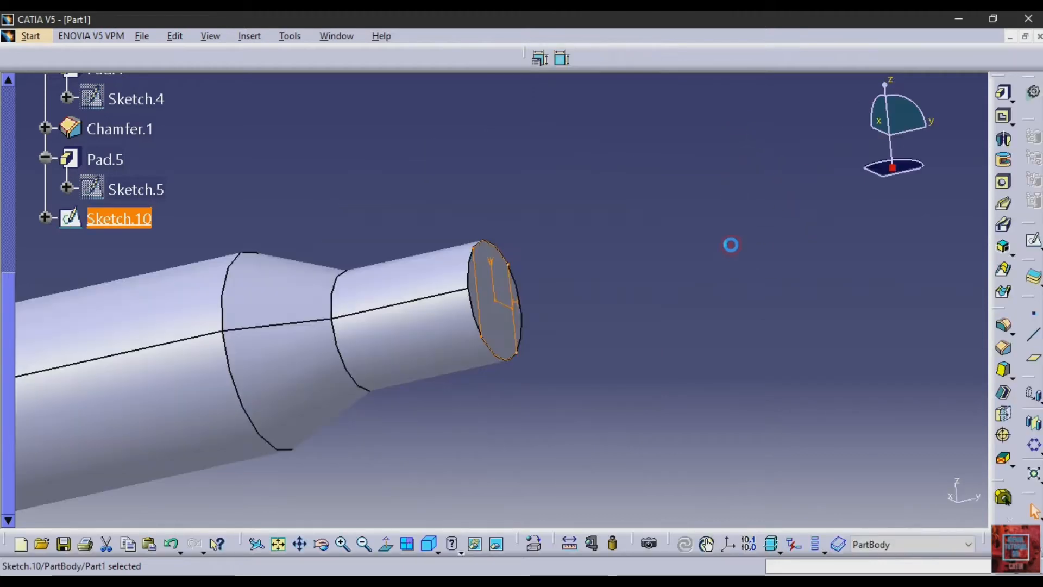
{"action": "left_click", "coordinate": [1004, 117]}
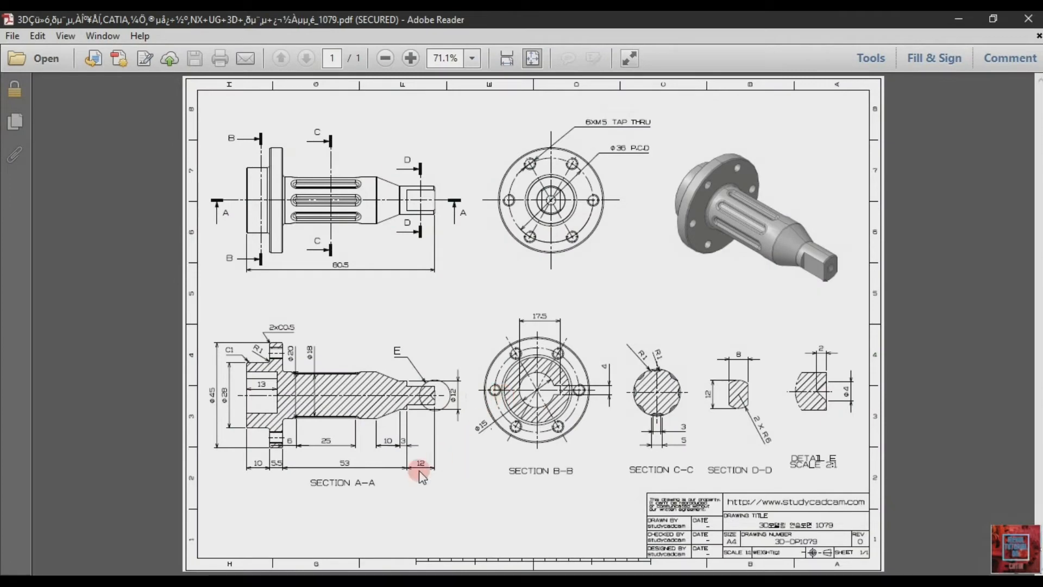
{"action": "left_click", "coordinate": [316, 581]}
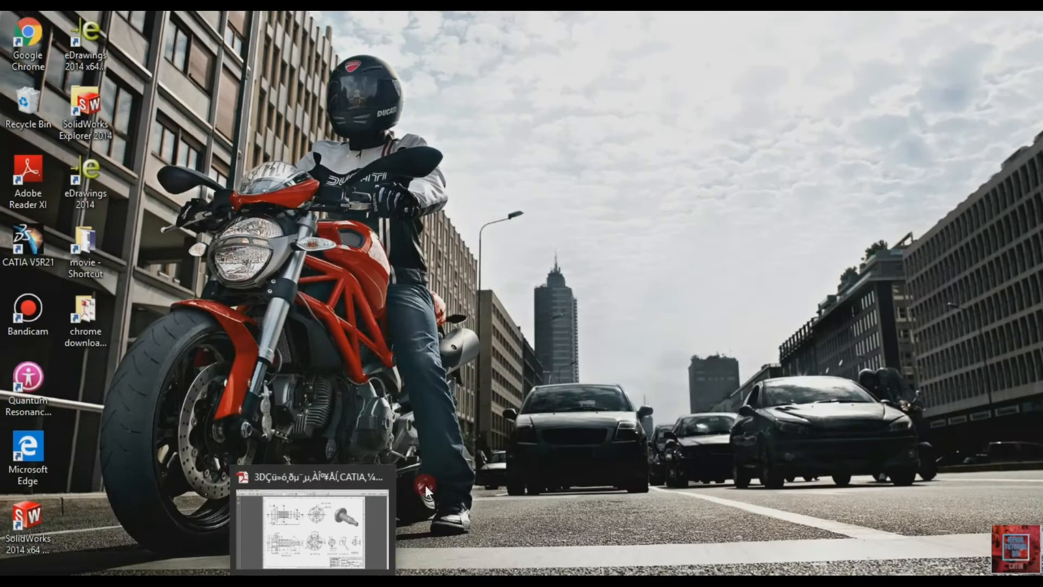
{"action": "left_click", "coordinate": [289, 581]}
{"action": "left_click", "coordinate": [1028, 19]}
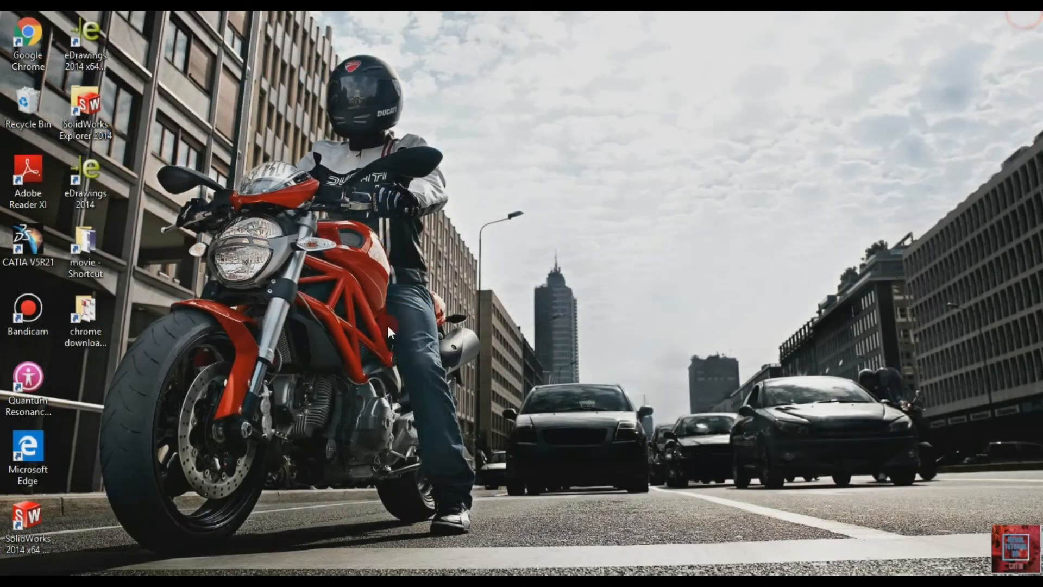
{"action": "left_click", "coordinate": [344, 581]}
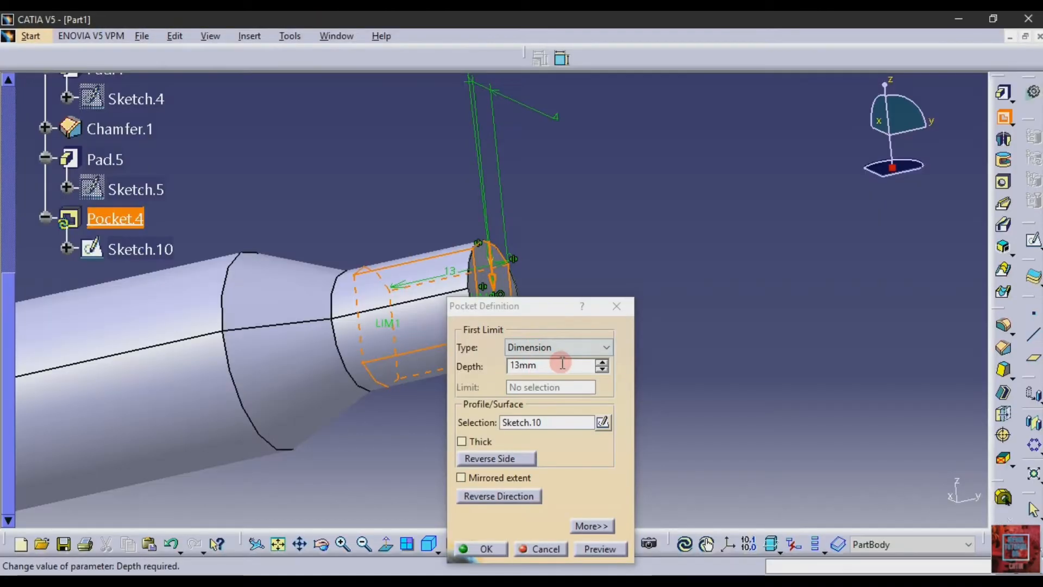
- Cut the flats with a pocket depth of 12 mm, reversing the side to remove the material outside the profile
{"action": "left_click_drag", "start_coordinate": [563, 364], "coordinate": [470, 367]}
{"action": "type", "text": "12"}
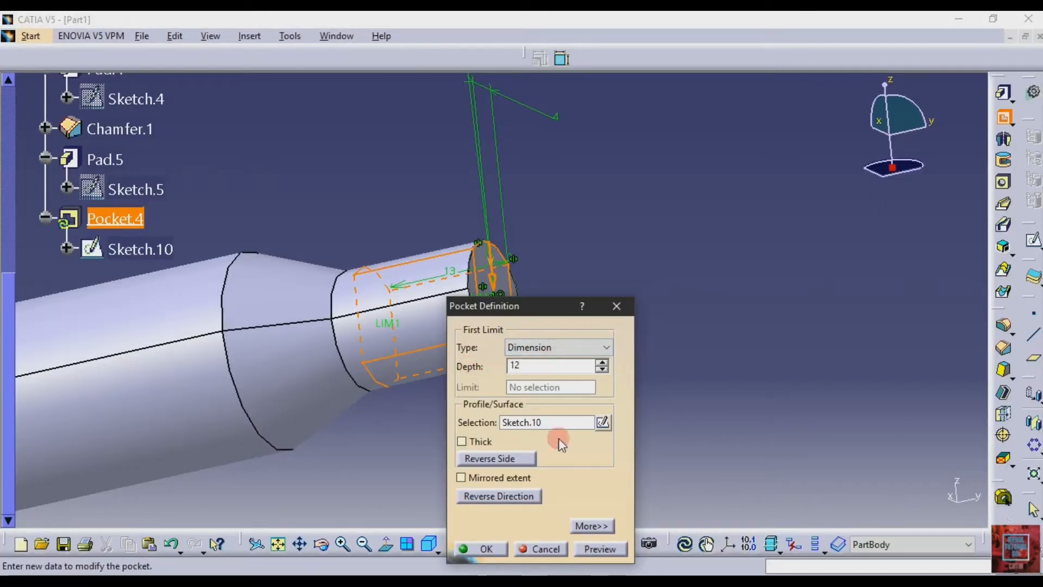
{"action": "left_click", "coordinate": [579, 548]}
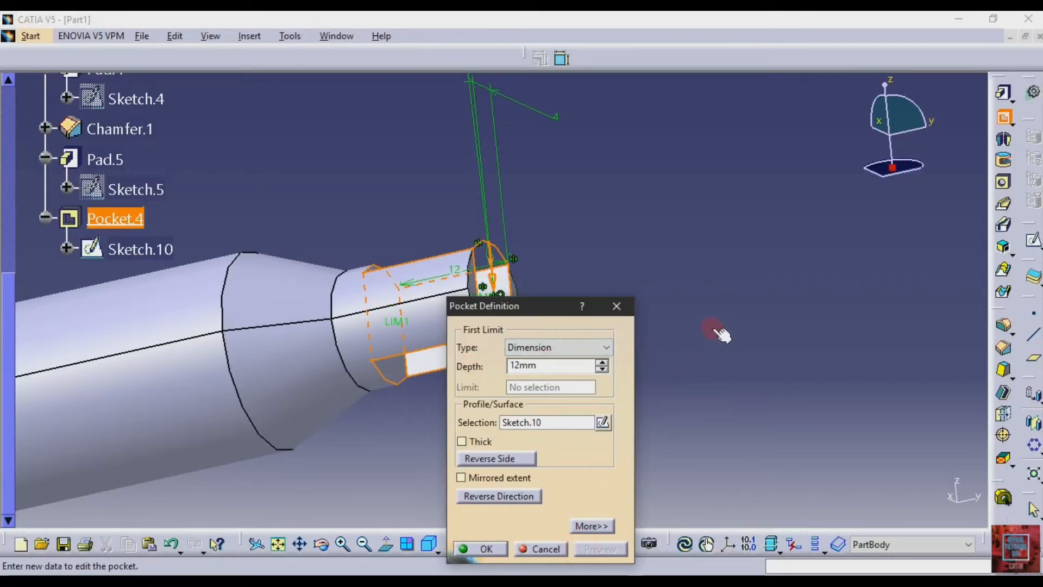
{"action": "left_click", "coordinate": [487, 458]}
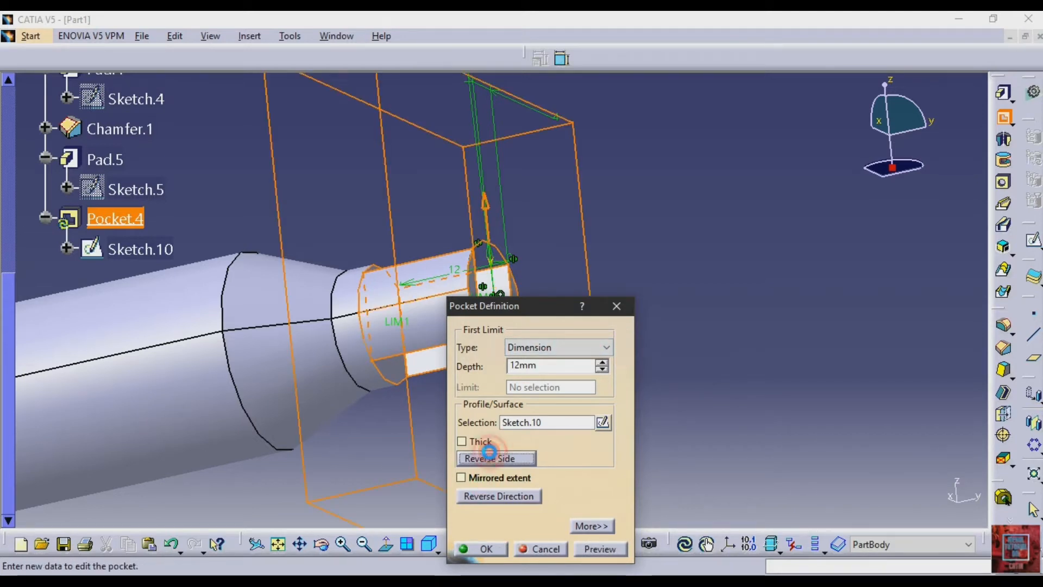
{"action": "left_click", "coordinate": [588, 548]}
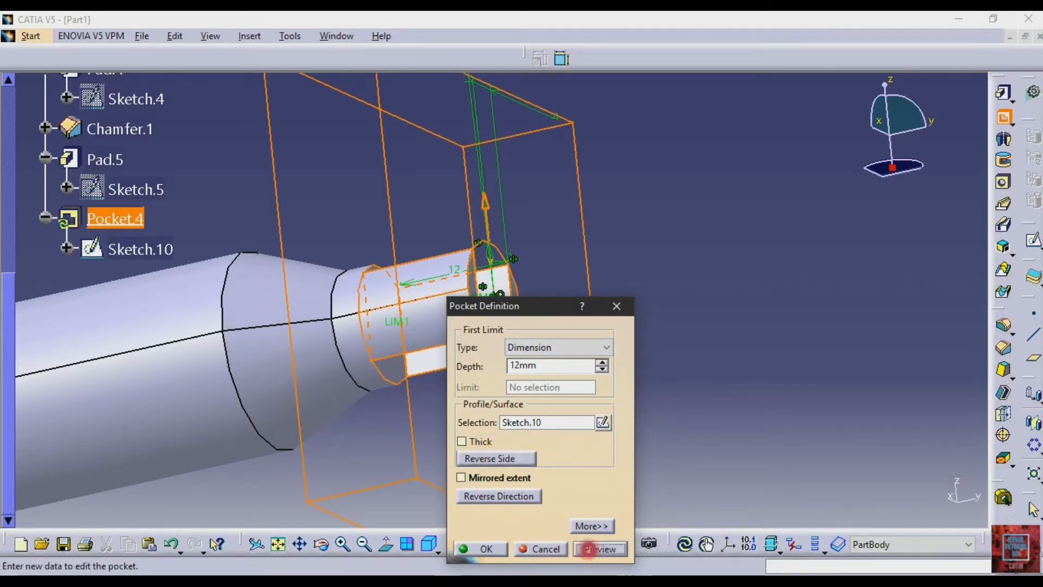
{"action": "left_click", "coordinate": [502, 545]}
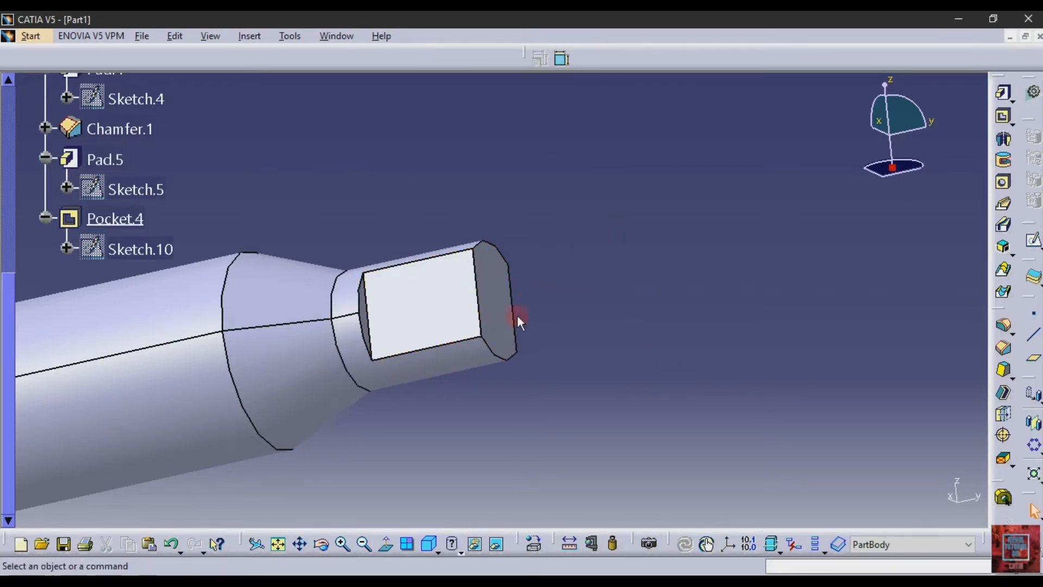
- Start a new sketch on the yz plane
{"action": "left_click", "coordinate": [492, 296]}
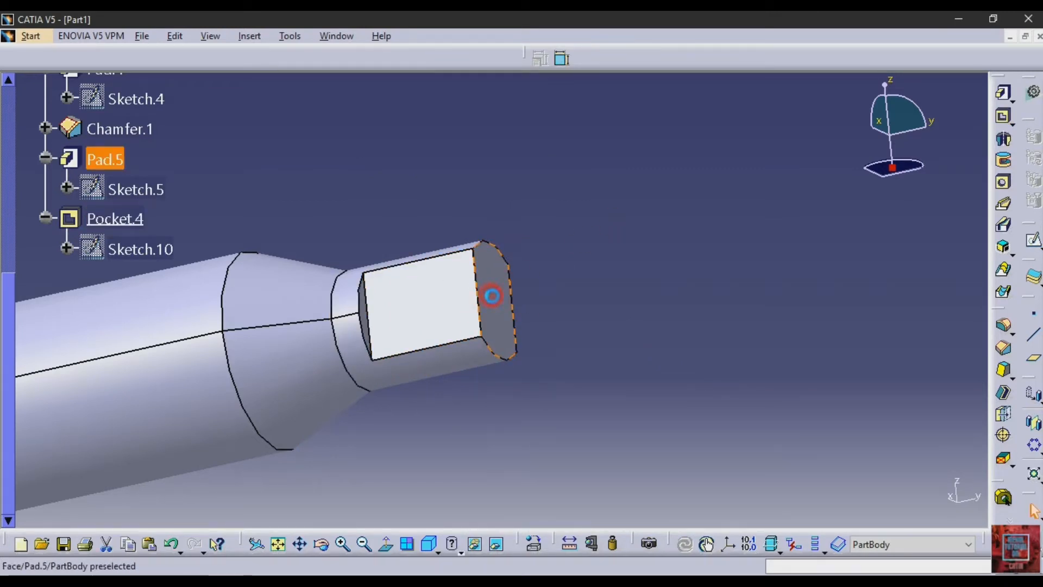
{"action": "left_click", "coordinate": [837, 274]}
{"action": "scroll", "coordinate": [180, 172], "scroll_direction": "up", "scroll_amount": 7}
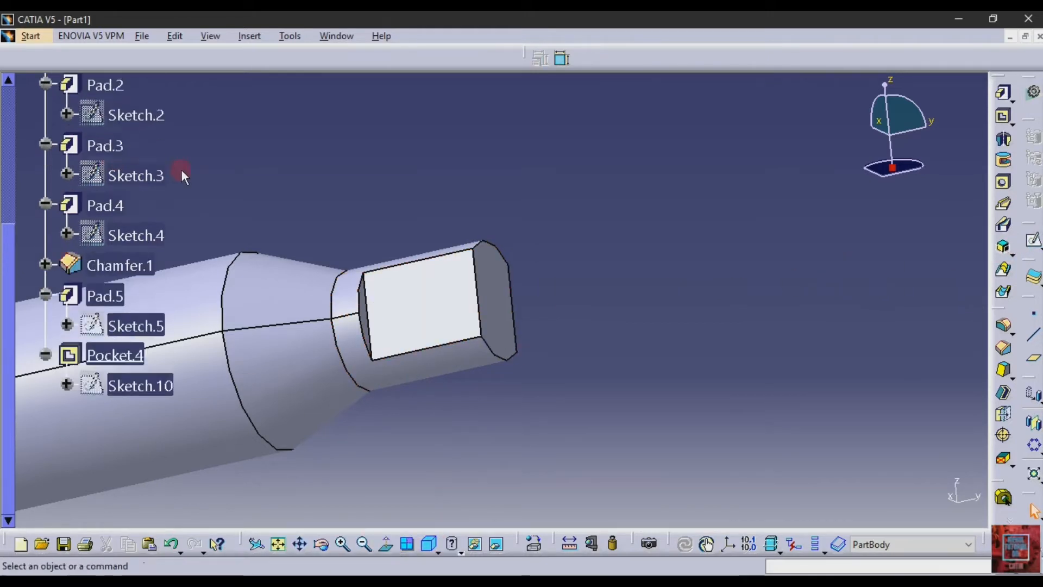
{"action": "left_click", "coordinate": [23, 174]}
{"action": "left_click", "coordinate": [79, 121]}
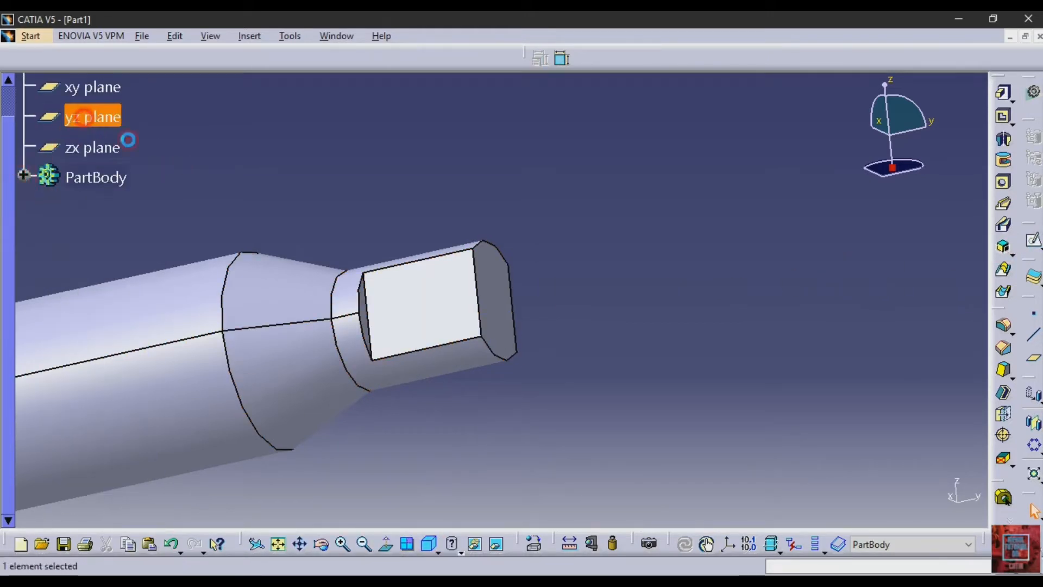
{"action": "left_click", "coordinate": [1033, 239]}
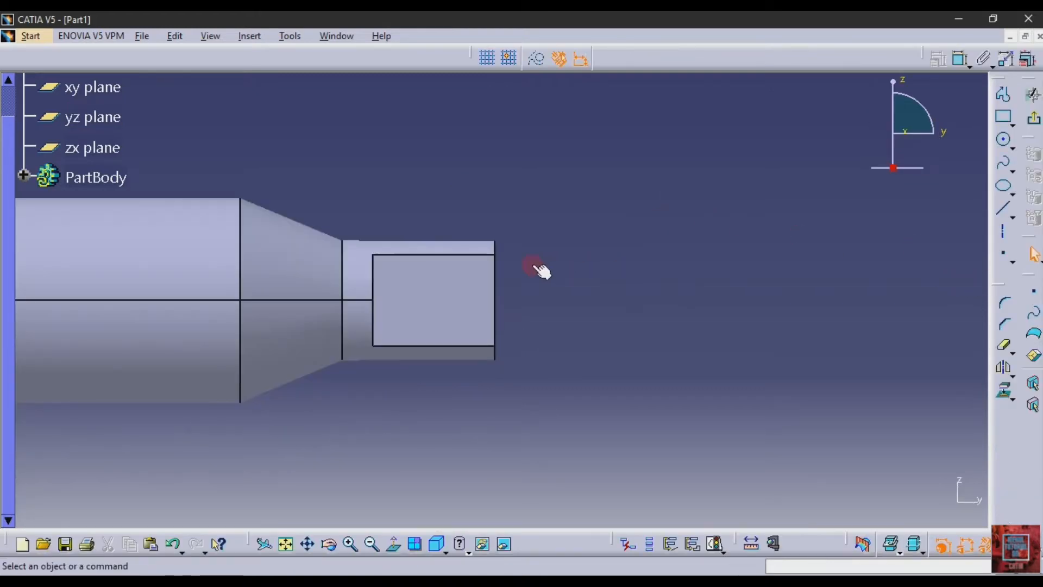
- Project the end edge of the flat-sided tip into the sketch
{"action": "left_click", "coordinate": [494, 300]}
{"action": "left_click", "coordinate": [1002, 369]}
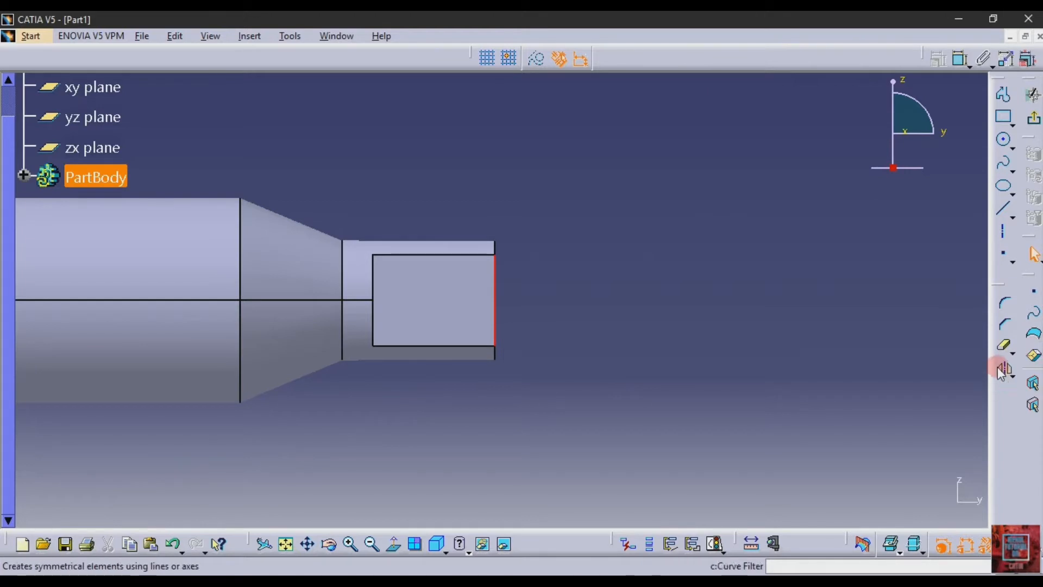
{"action": "left_click", "coordinate": [1005, 390]}
{"action": "left_click", "coordinate": [800, 239]}
{"action": "left_click", "coordinate": [515, 151]}
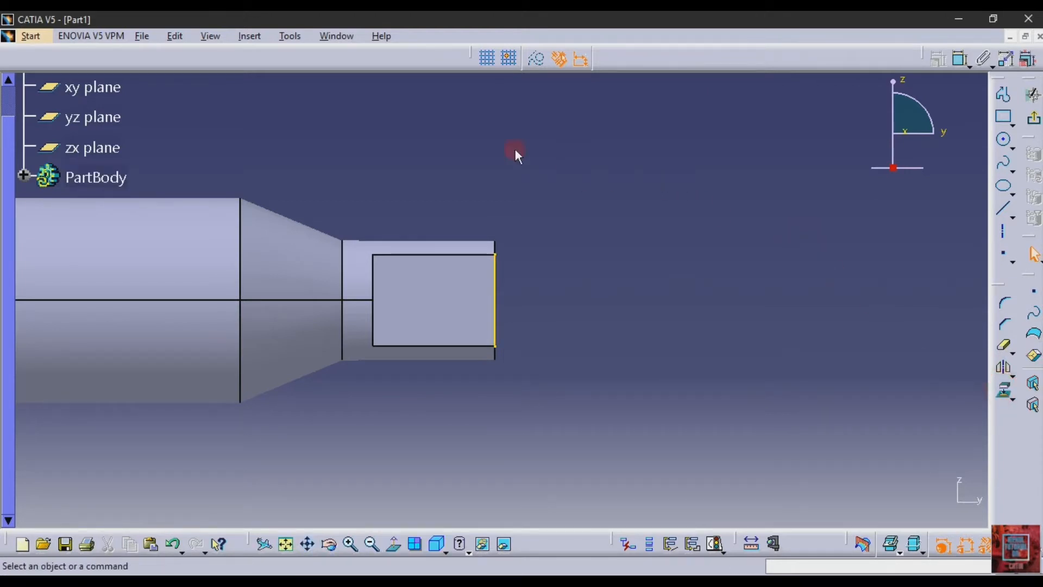
- Convert the projected end edge to a construction element, leaving construction mode off
{"action": "left_click", "coordinate": [536, 59]}
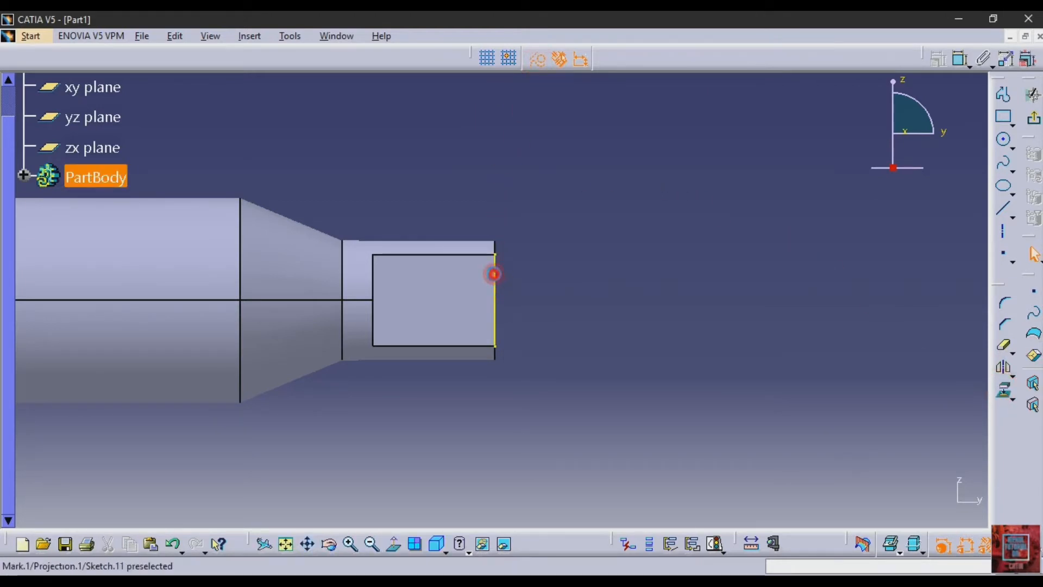
{"action": "left_click", "coordinate": [494, 274]}
{"action": "left_click", "coordinate": [546, 113]}
{"action": "left_click", "coordinate": [536, 59]}
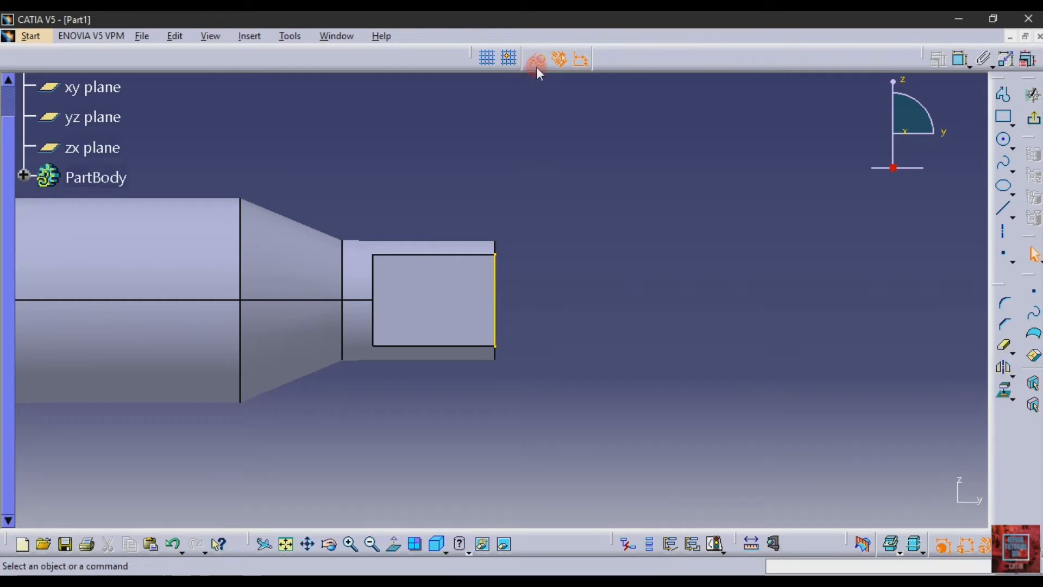
{"action": "left_click", "coordinate": [496, 295]}
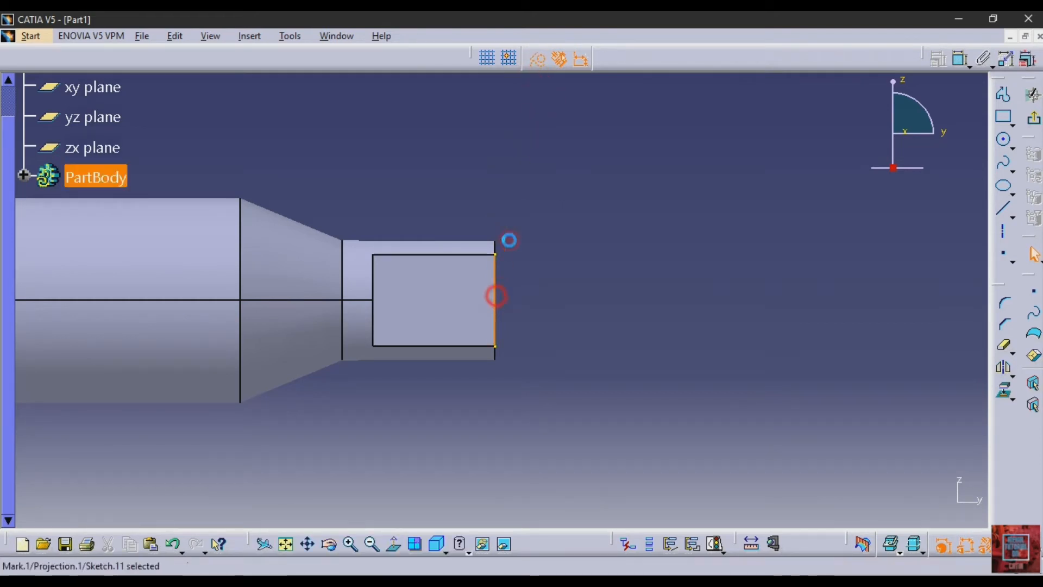
{"action": "left_click", "coordinate": [540, 60]}
{"action": "left_click", "coordinate": [555, 164]}
{"action": "left_click", "coordinate": [538, 61]}
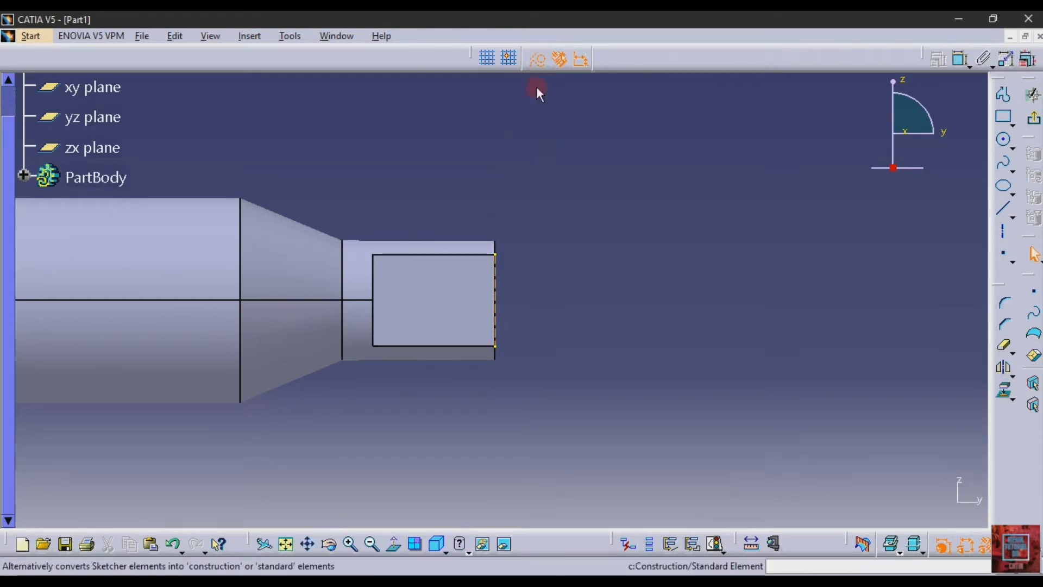
{"action": "left_click", "coordinate": [542, 139]}
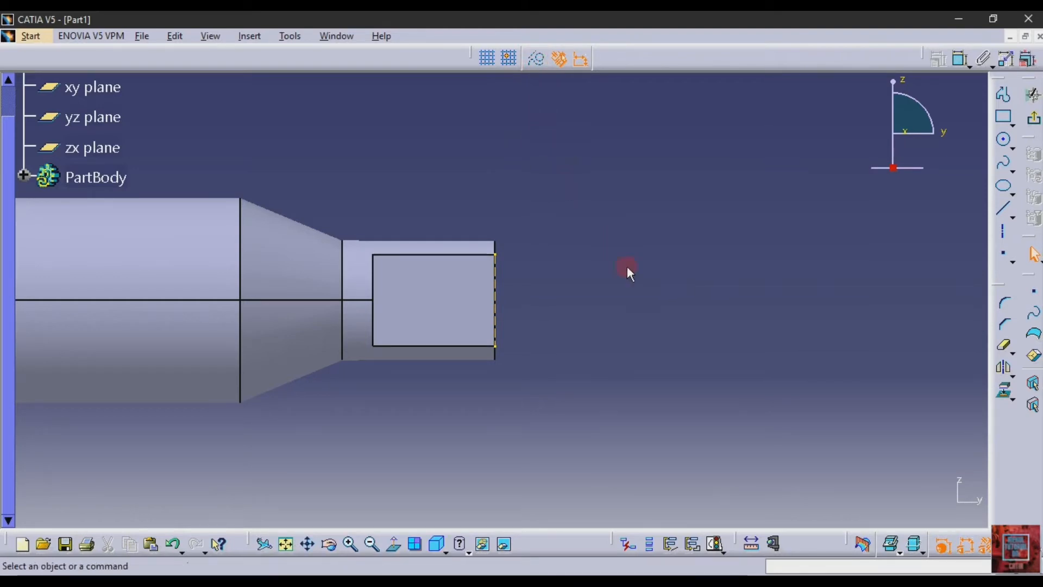
- Sketch an inclined line from the shaft axis, about 2.3 mm inside the tip, up to the projected end edge
{"action": "left_click", "coordinate": [1005, 207]}
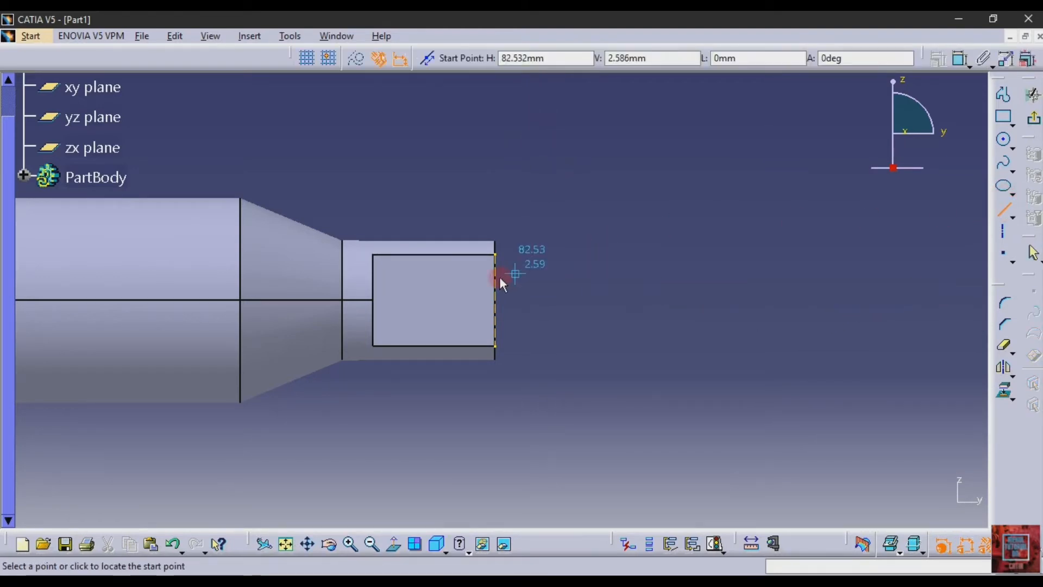
{"action": "left_click", "coordinate": [470, 299]}
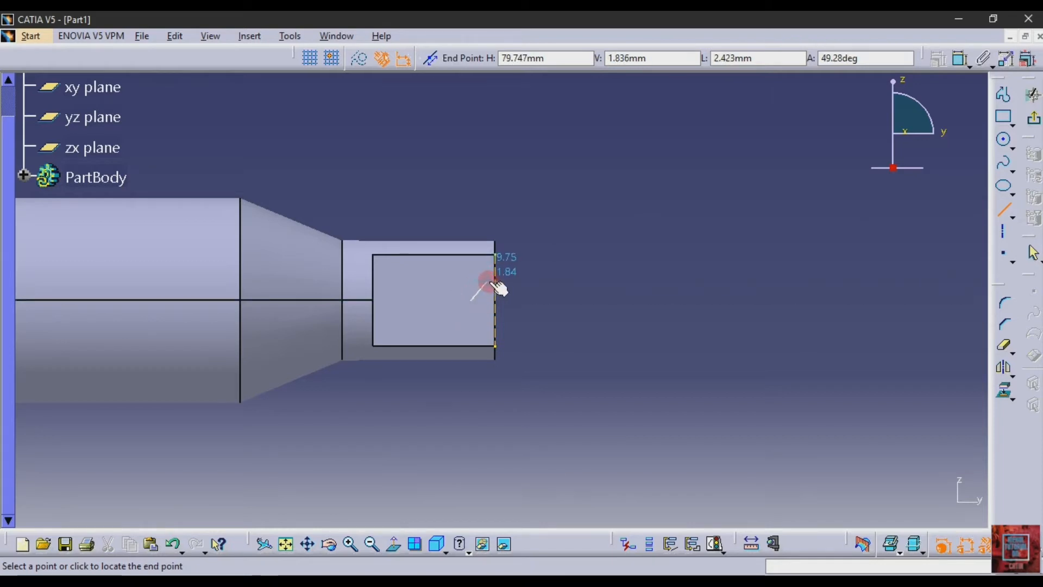
{"action": "left_click", "coordinate": [497, 280]}
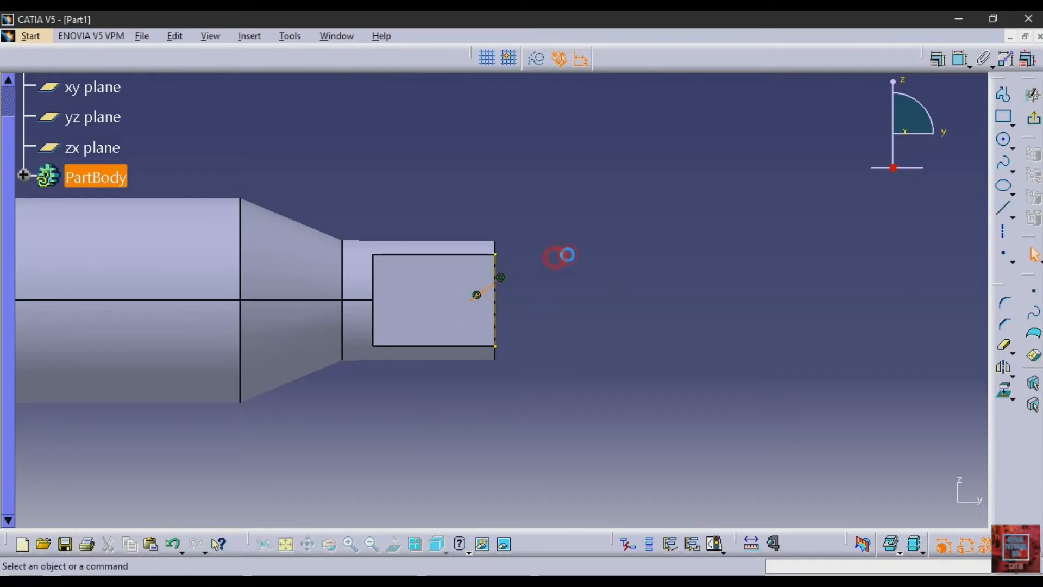
- Dimension the horizontal distance from the line's inner endpoint to the projected end edge and set it to 2 mm
{"action": "left_click", "coordinate": [963, 67]}
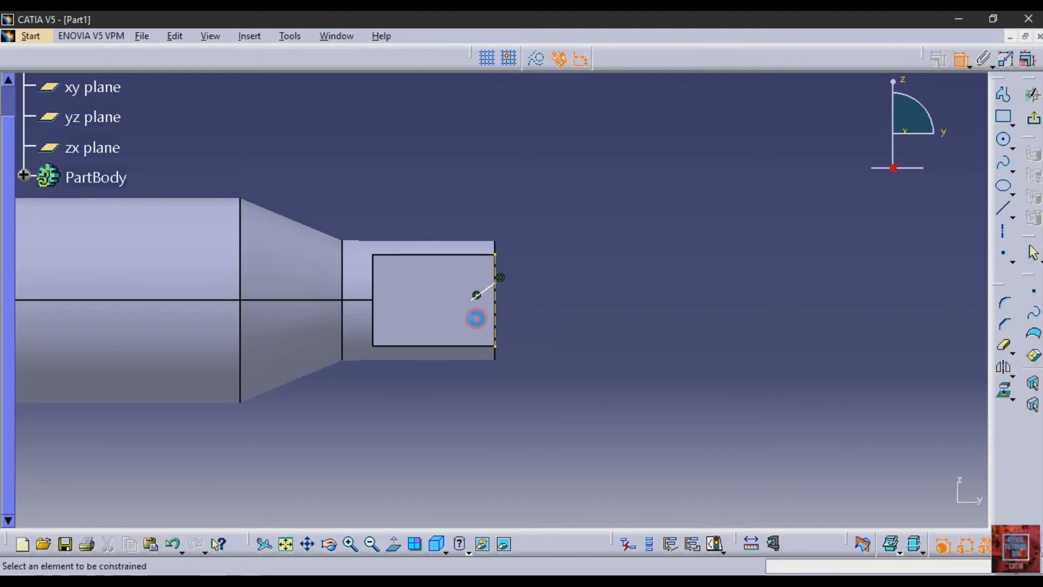
{"action": "left_click", "coordinate": [474, 296]}
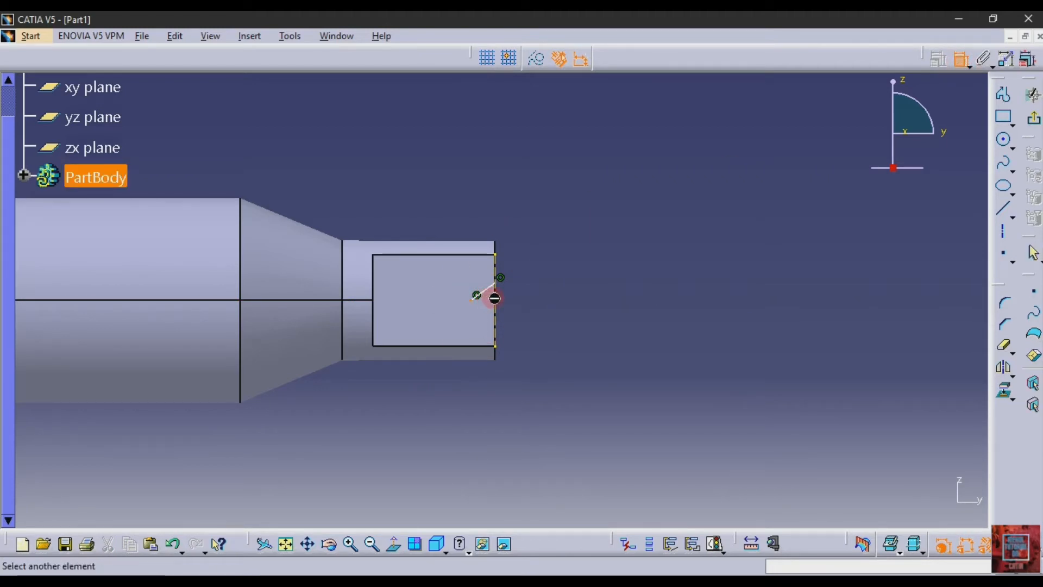
{"action": "left_click", "coordinate": [495, 298]}
{"action": "left_click", "coordinate": [538, 170]}
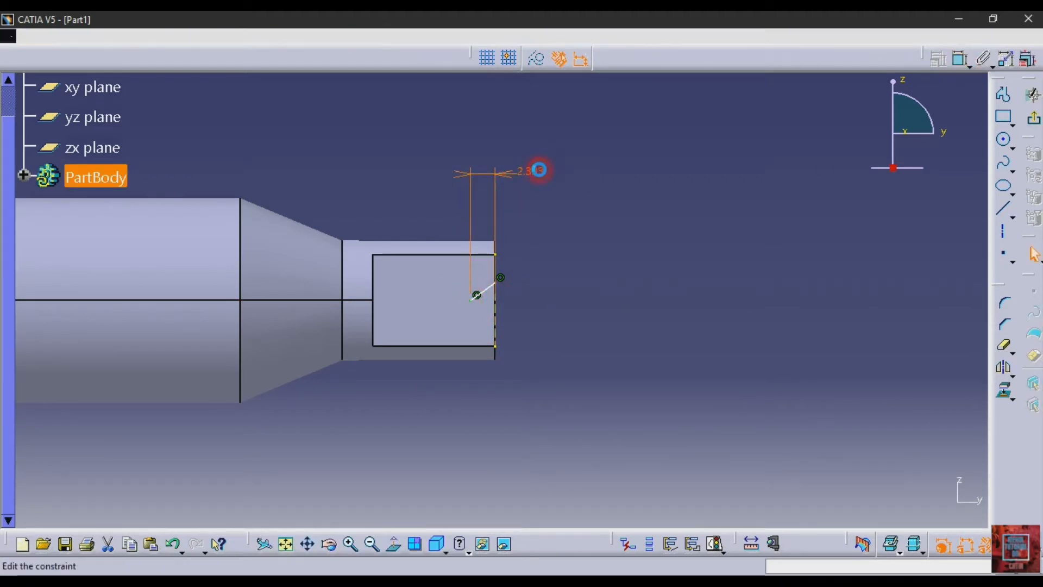
{"action": "double_click", "coordinate": [539, 170]}
{"action": "type", "text": "2"}
{"action": "key", "text": "Return"}
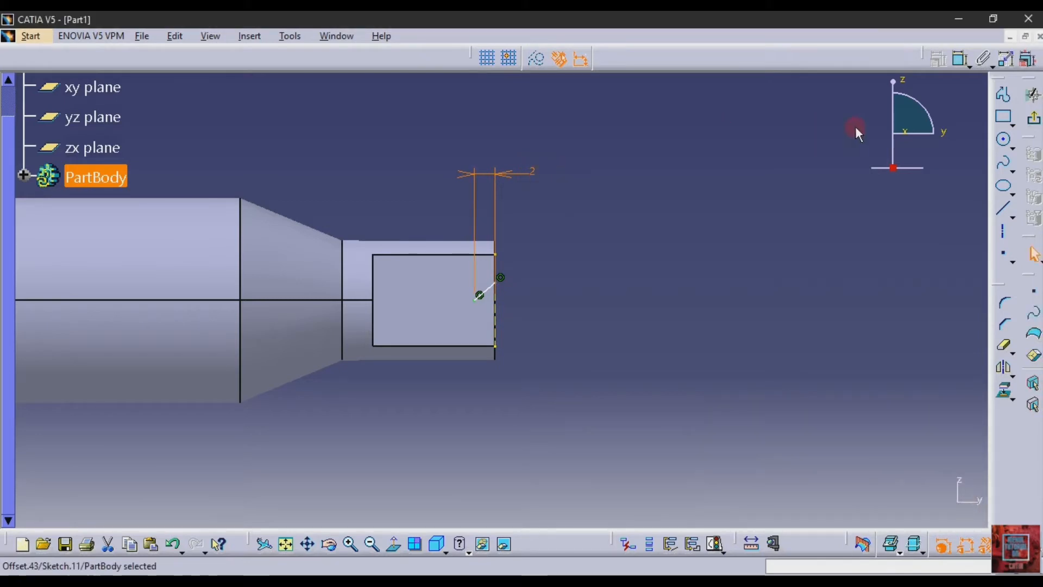
- Dimension the vertical distance from the inclined line's outer endpoint to the shaft axis and set it to 2 mm
{"action": "left_click", "coordinate": [959, 60]}
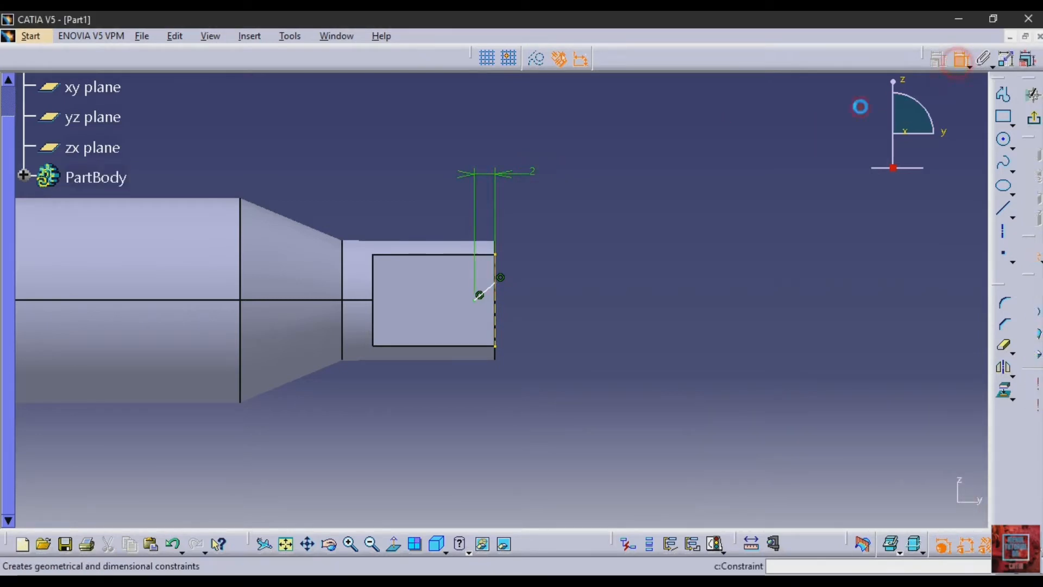
{"action": "left_click", "coordinate": [497, 288]}
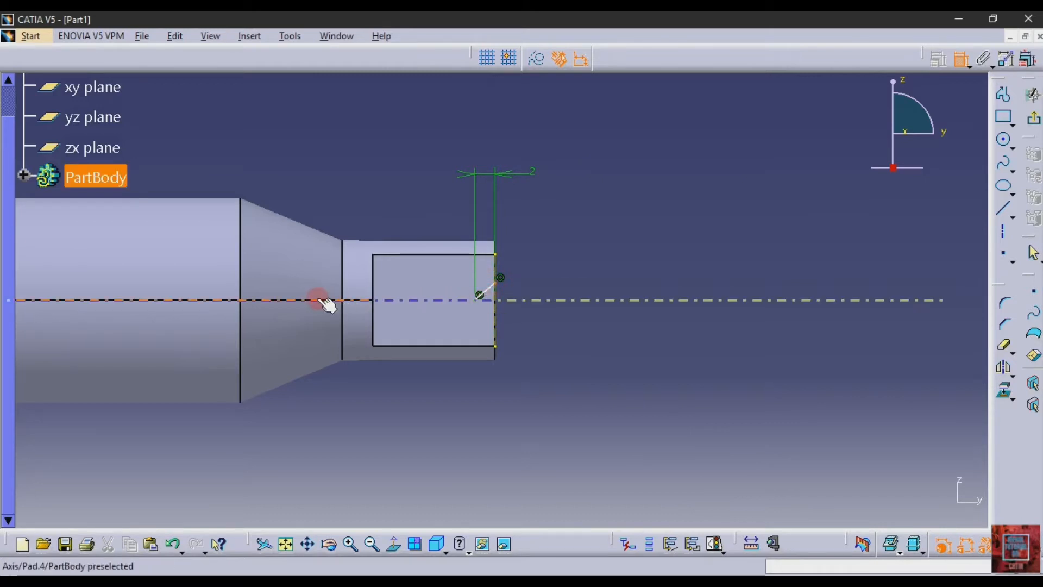
{"action": "left_click", "coordinate": [361, 299]}
{"action": "left_click", "coordinate": [660, 248]}
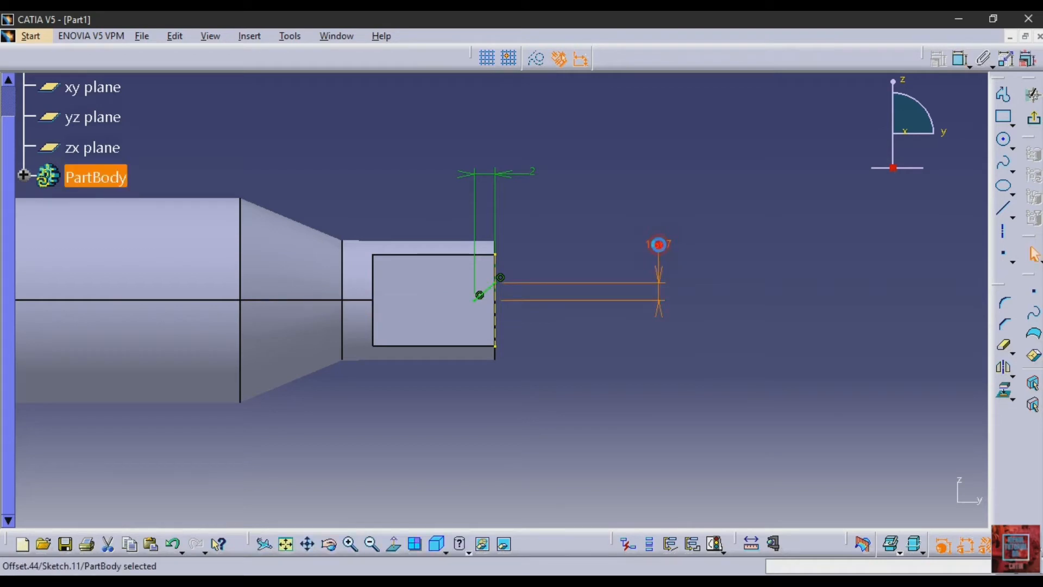
{"action": "double_click", "coordinate": [659, 250]}
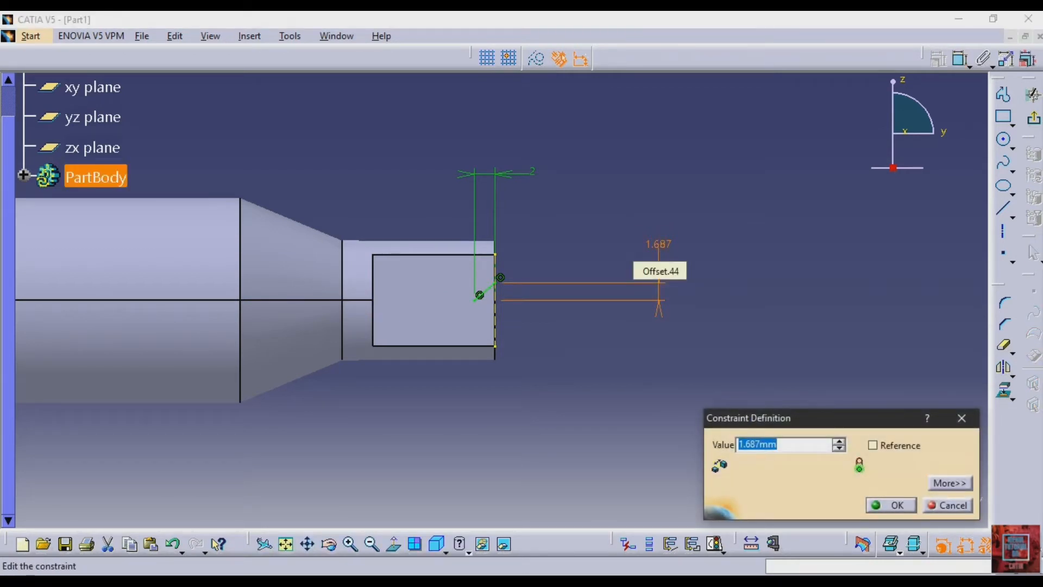
{"action": "type", "text": "2"}
{"action": "key", "text": "Return"}
{"action": "left_click", "coordinate": [731, 291]}
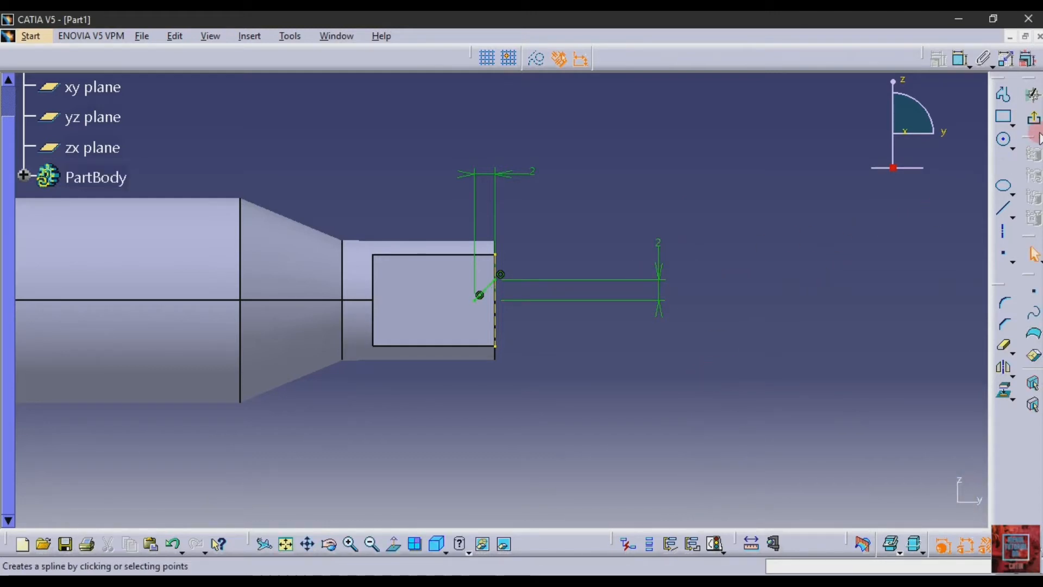
- Exit the sketch and cut a 360-degree groove from the inclined line around the shaft axis, with the material side reversed
{"action": "left_click", "coordinate": [1033, 118]}
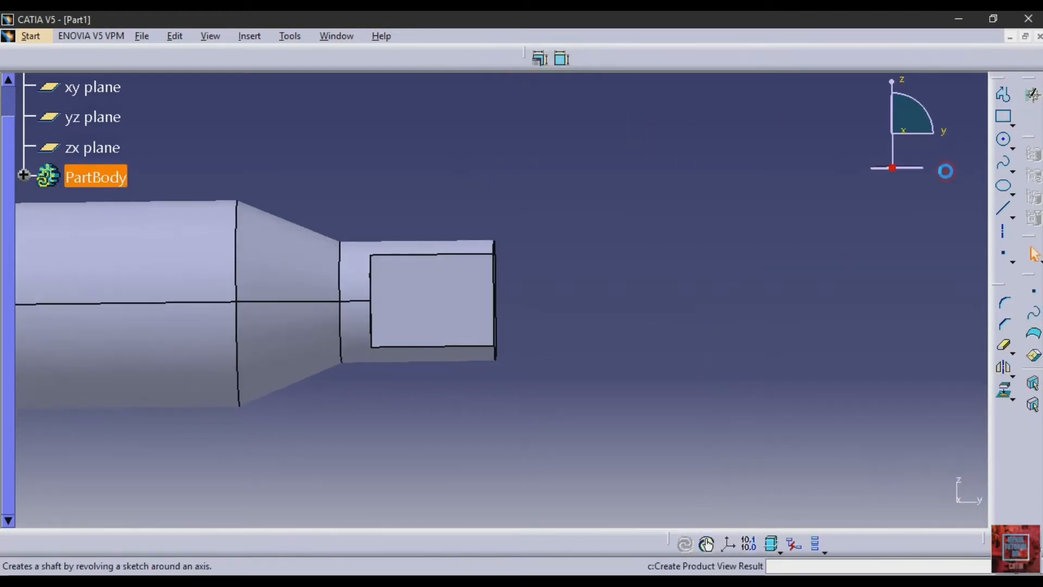
{"action": "left_click", "coordinate": [1009, 159]}
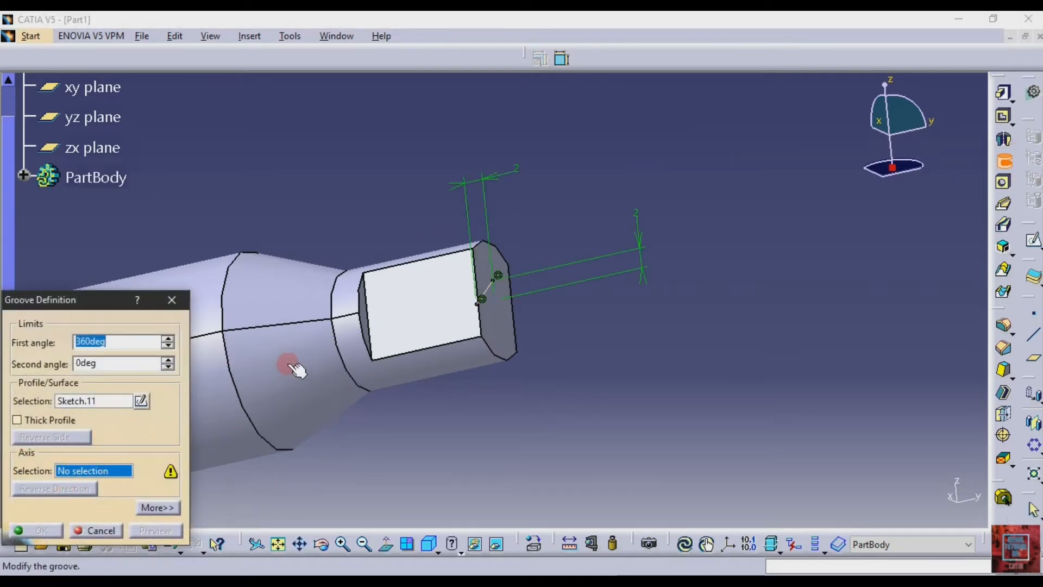
{"action": "left_click", "coordinate": [296, 343]}
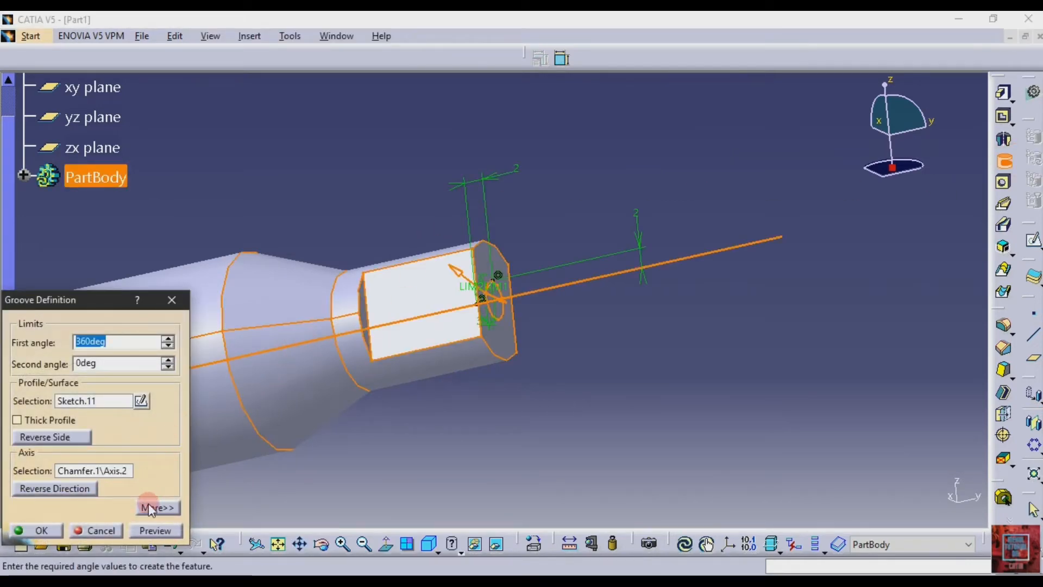
{"action": "left_click", "coordinate": [155, 530]}
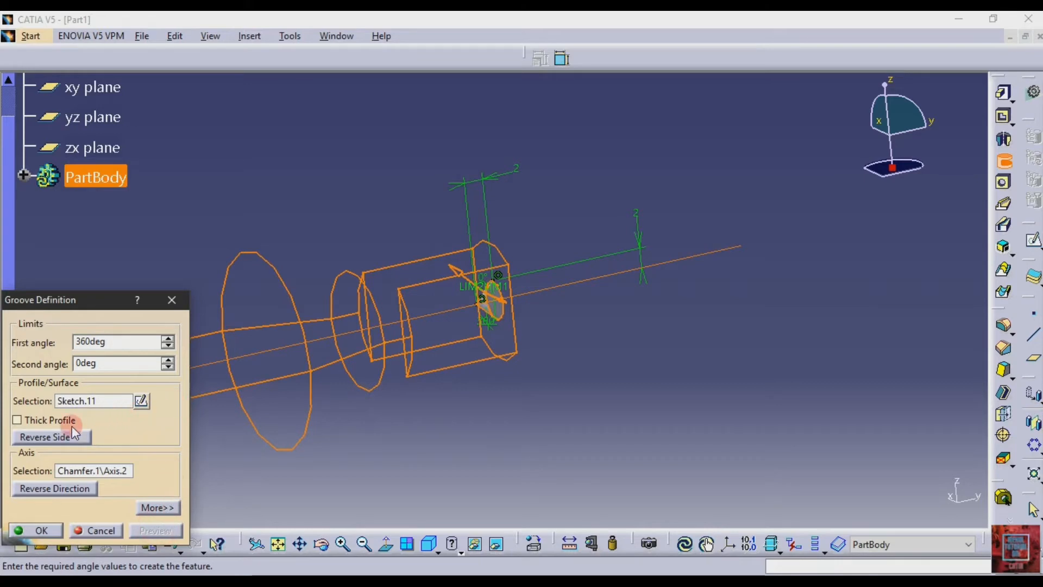
{"action": "left_click", "coordinate": [52, 438]}
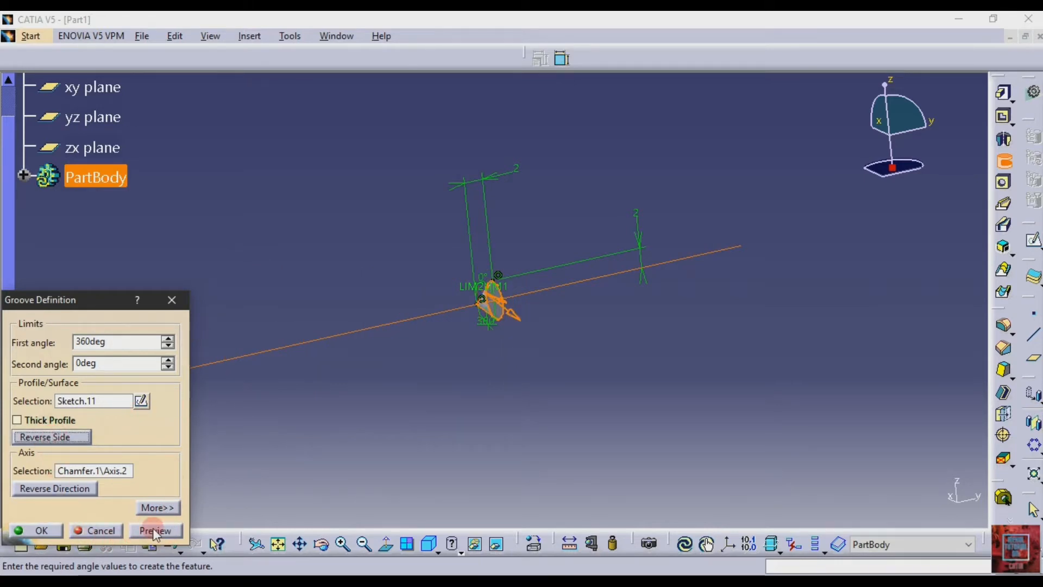
{"action": "left_click", "coordinate": [155, 530]}
{"action": "left_click", "coordinate": [39, 538]}
{"action": "left_click", "coordinate": [442, 430]}
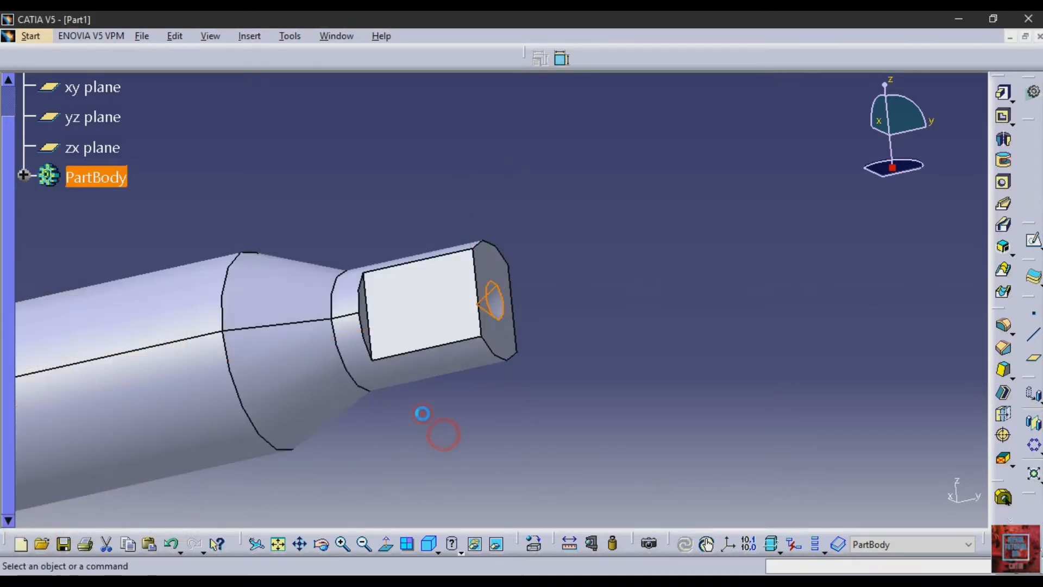
- Start a sketch on the end face of the boss behind the flange and draw an origin-centred circle about 11.5 mm in diameter
{"action": "left_click", "coordinate": [363, 544]}
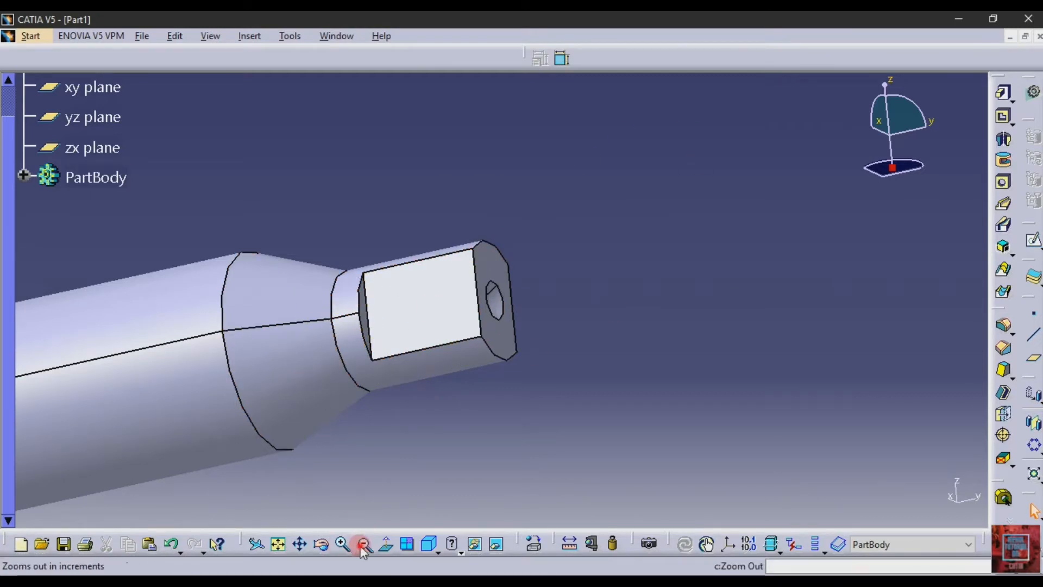
{"action": "left_click", "coordinate": [321, 545]}
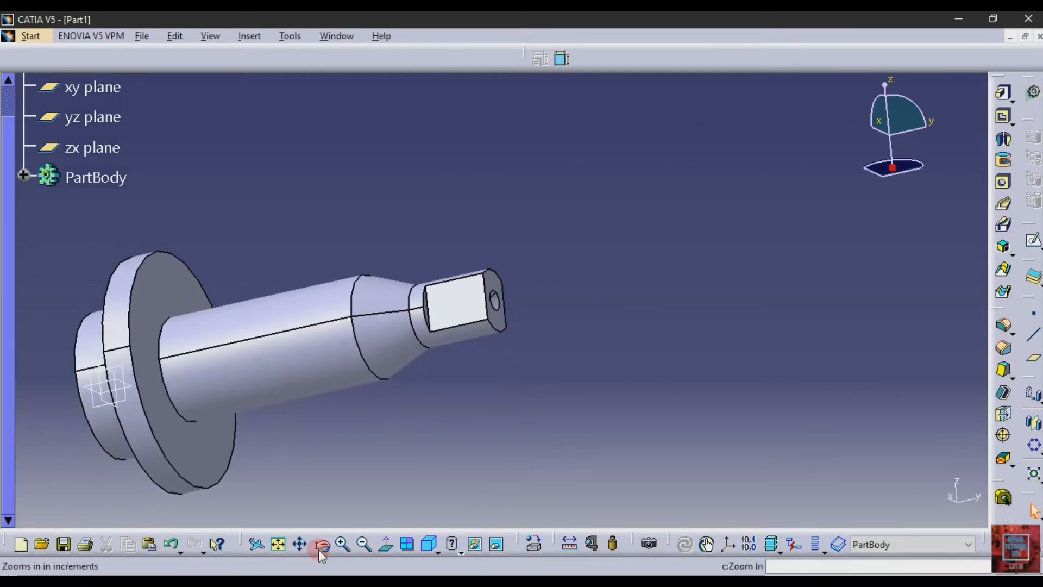
{"action": "left_click_drag", "start_coordinate": [263, 340], "coordinate": [451, 291]}
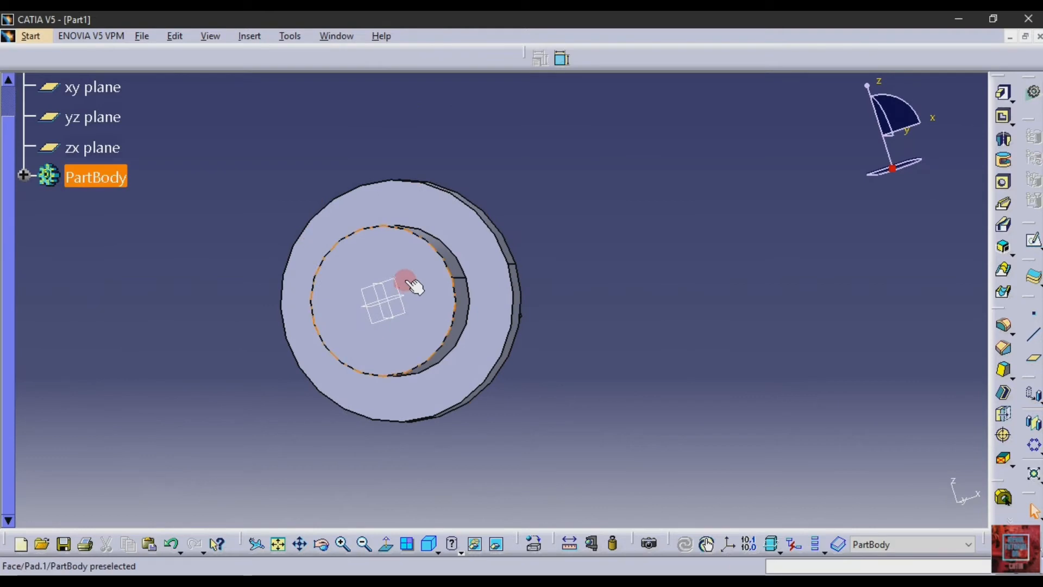
{"action": "left_click", "coordinate": [494, 292]}
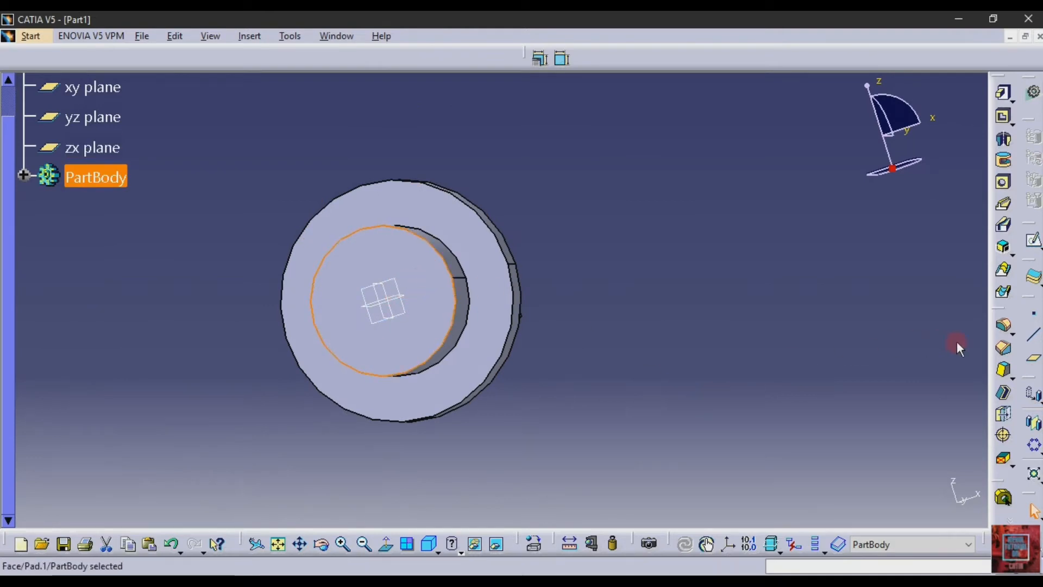
{"action": "left_click", "coordinate": [1033, 239]}
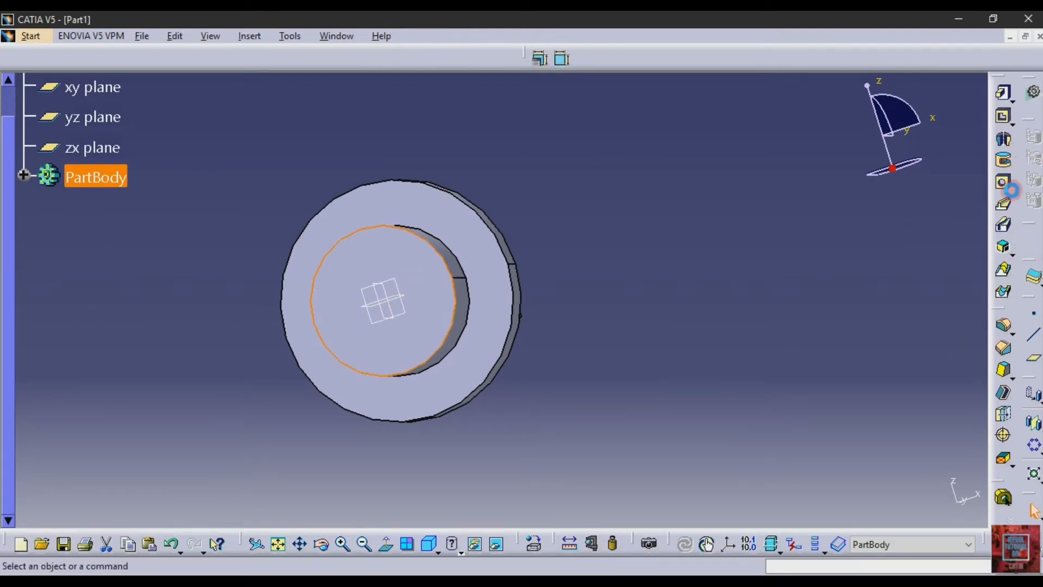
{"action": "left_click", "coordinate": [1005, 140]}
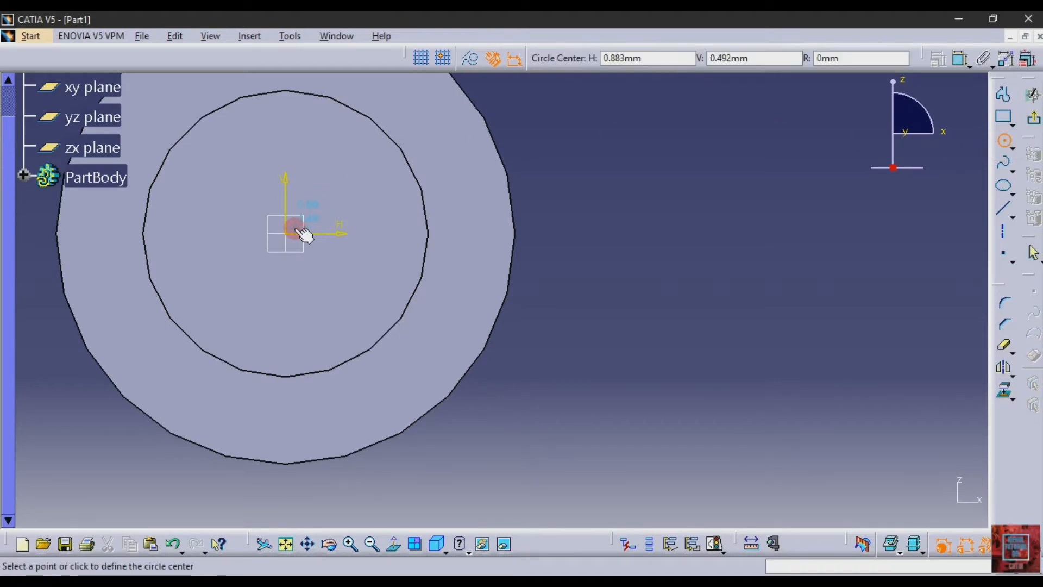
{"action": "left_click", "coordinate": [323, 281]}
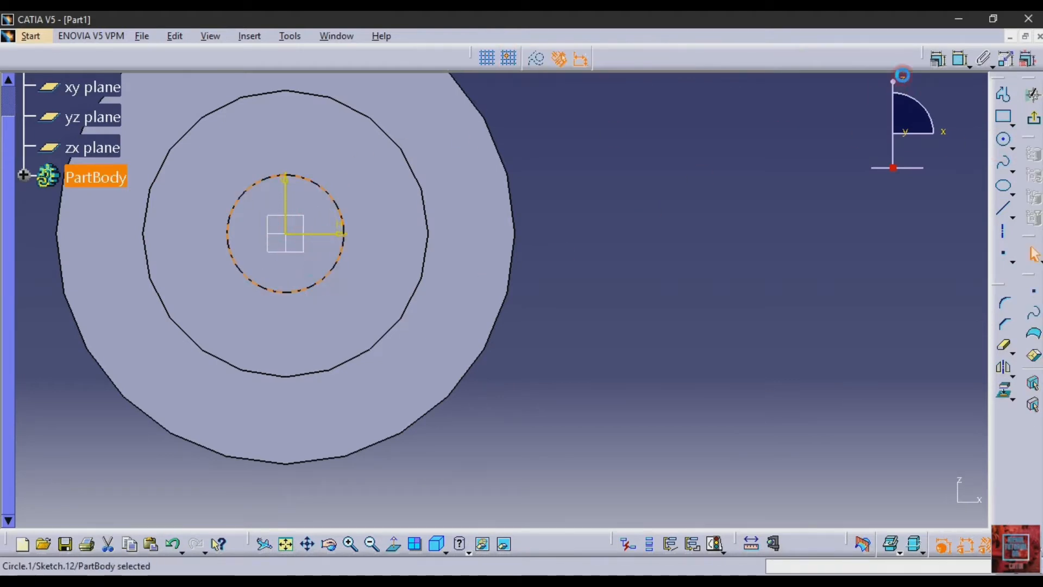
- Dimension the circle's diameter and set it to 15 mm
{"action": "left_click", "coordinate": [958, 68]}
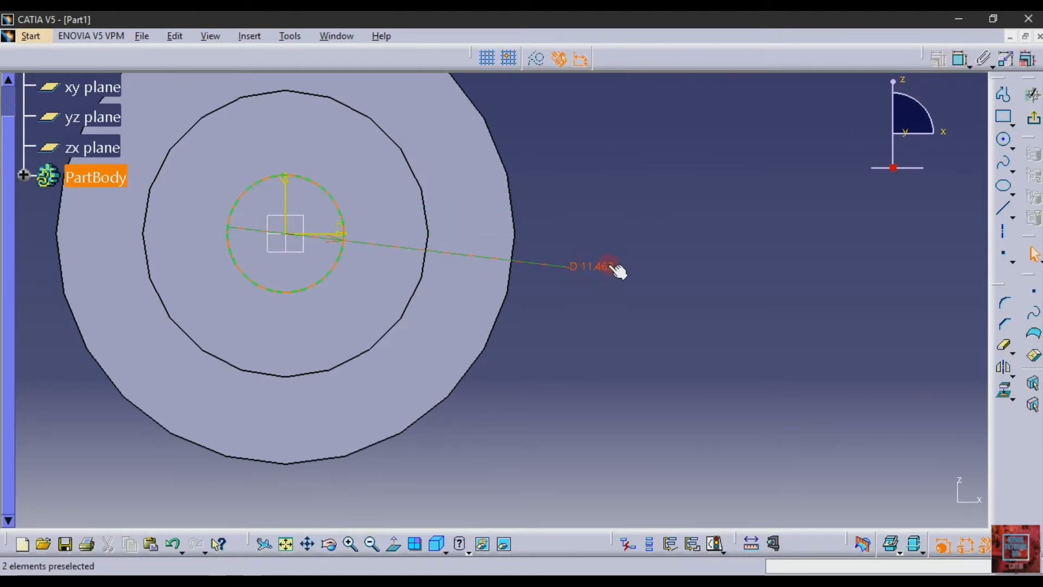
{"action": "left_click", "coordinate": [609, 269]}
{"action": "double_click", "coordinate": [609, 267]}
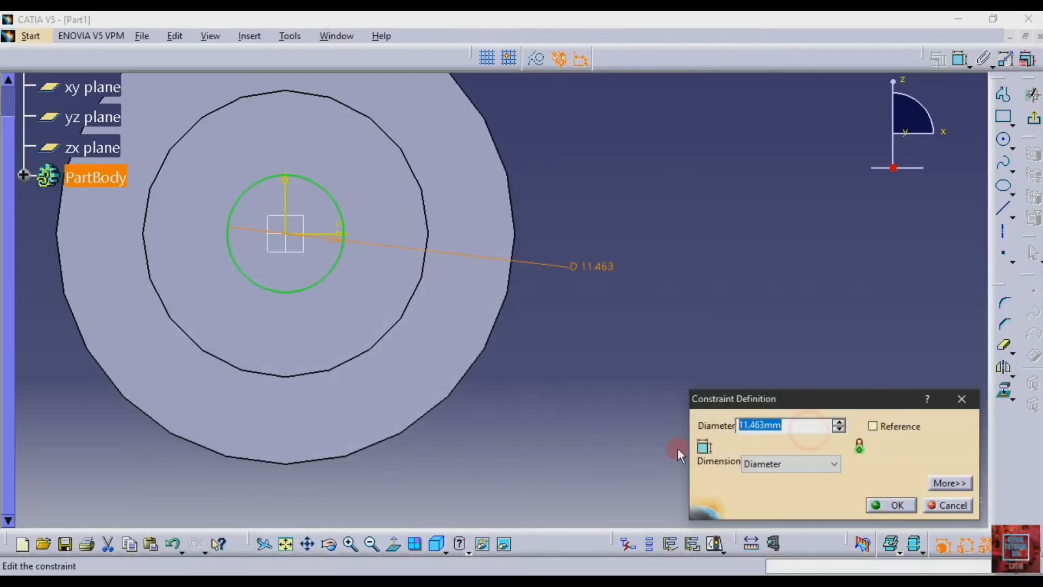
{"action": "type", "text": "15mm"}
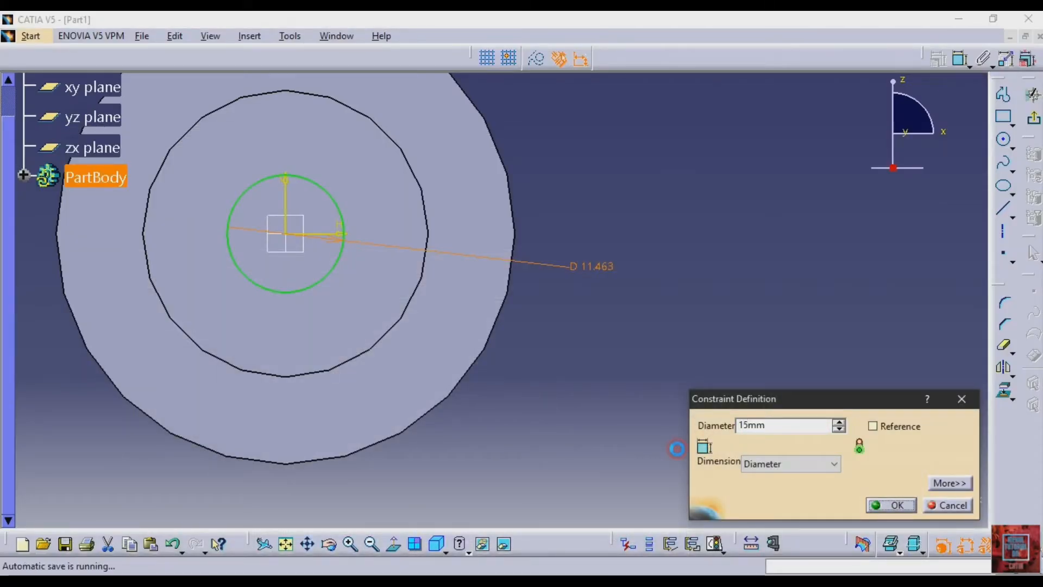
{"action": "key", "text": "Return"}
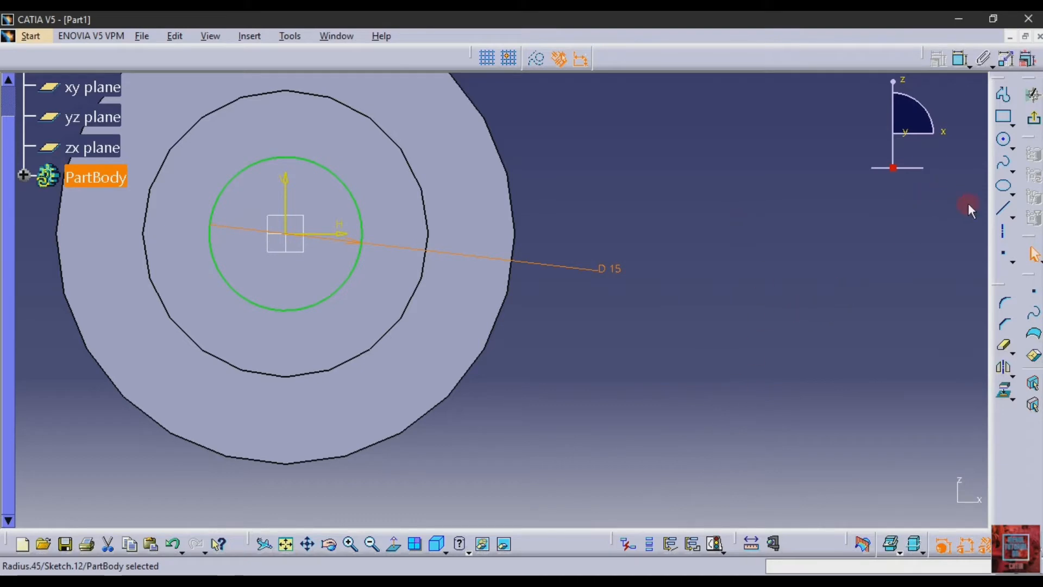
- Sketch a horizontal line about 2.3 mm long outward from the circle, slightly above the horizontal axis
{"action": "left_click", "coordinate": [1004, 208]}
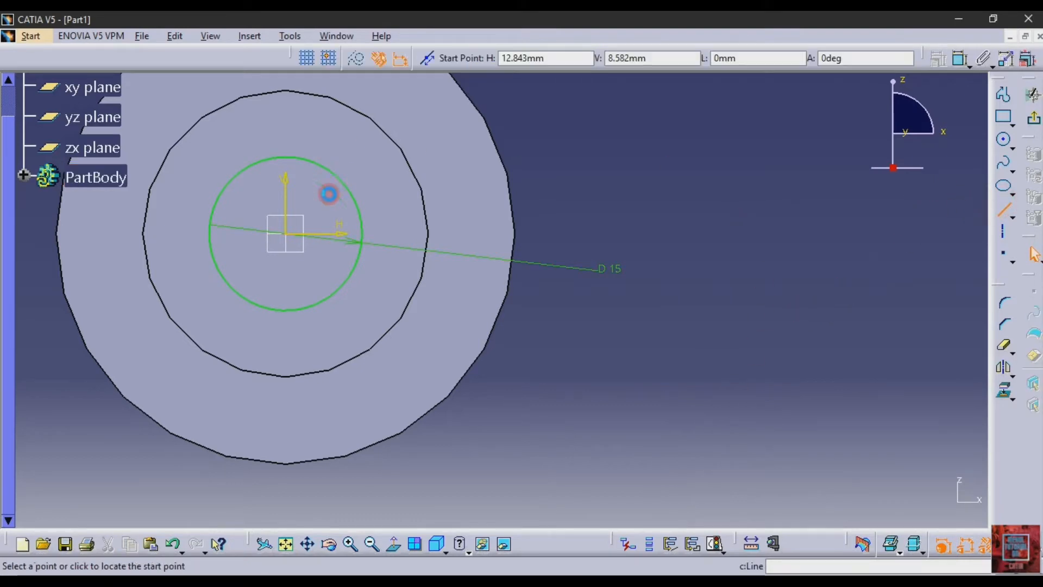
{"action": "left_click", "coordinate": [367, 221]}
{"action": "left_click", "coordinate": [387, 219]}
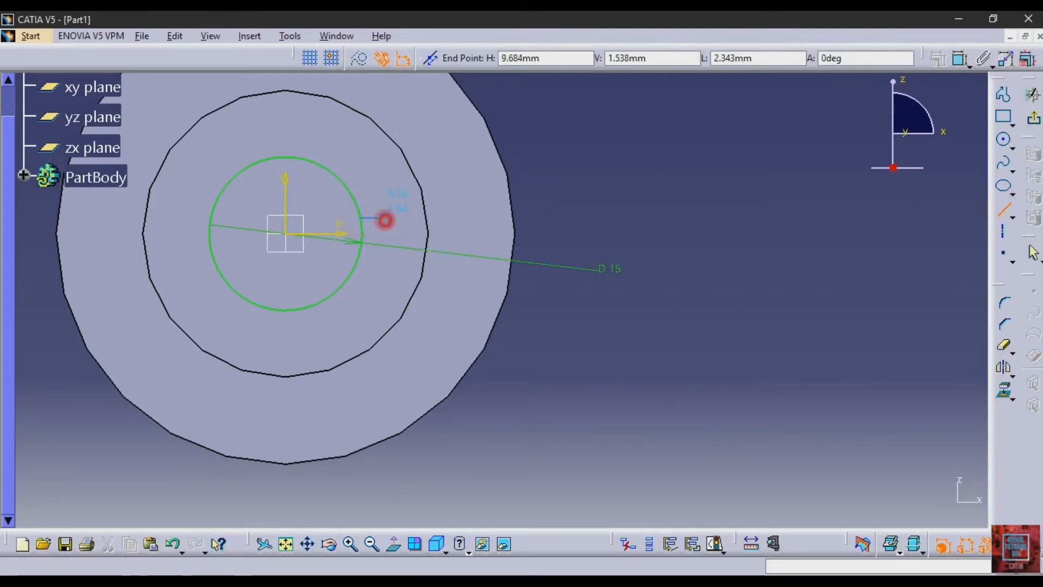
- Dimension the short horizontal line's length and set it to 2.5 mm
{"action": "left_click", "coordinate": [962, 63]}
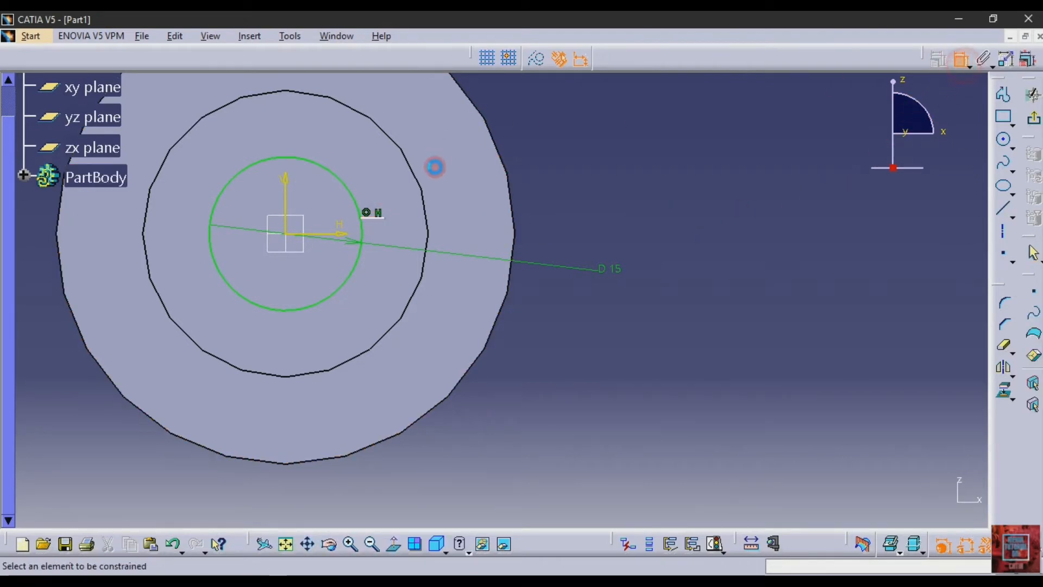
{"action": "left_click", "coordinate": [374, 217]}
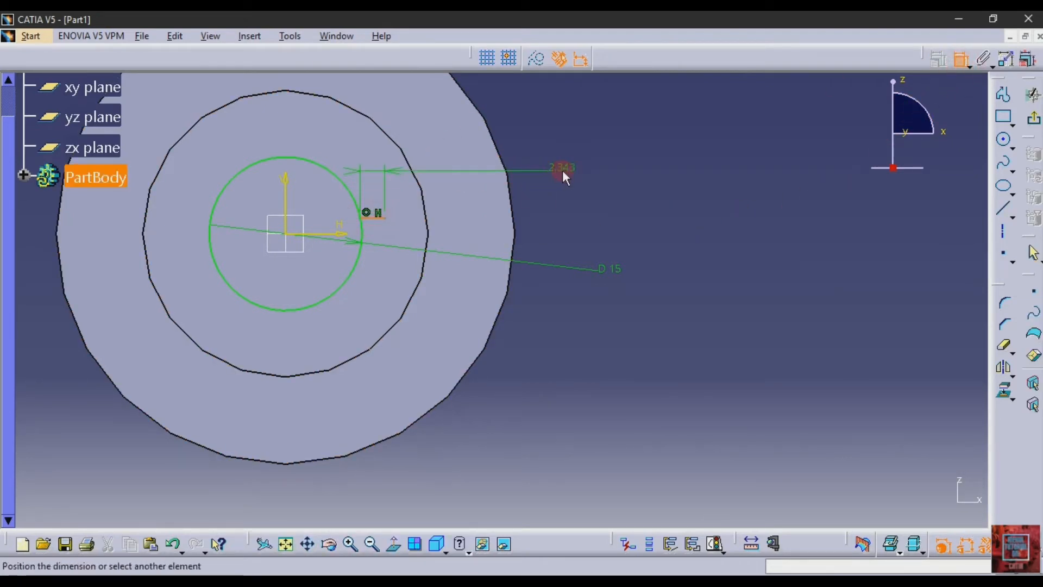
{"action": "double_click", "coordinate": [566, 169]}
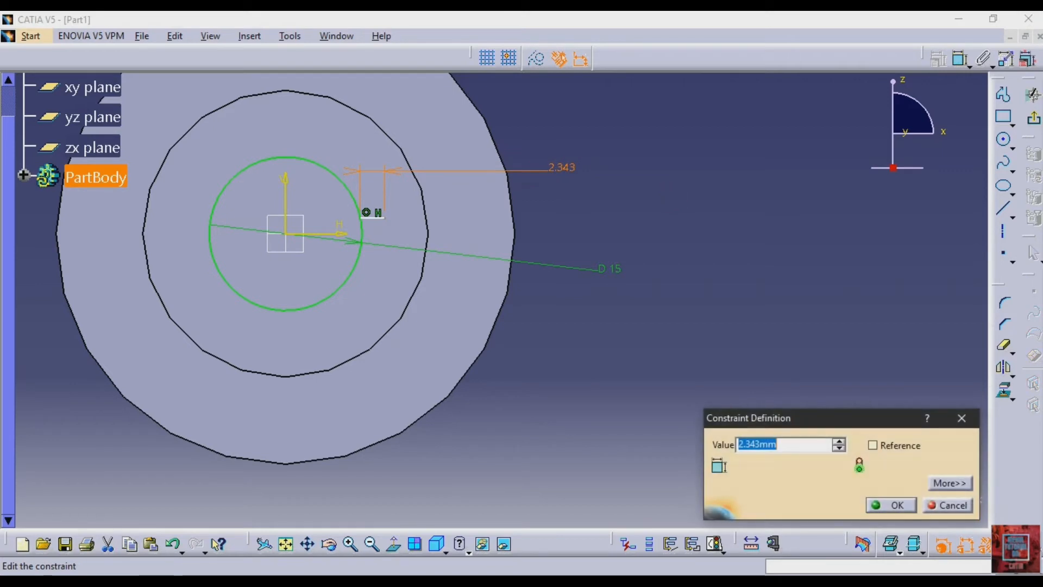
{"action": "key", "text": "Return"}
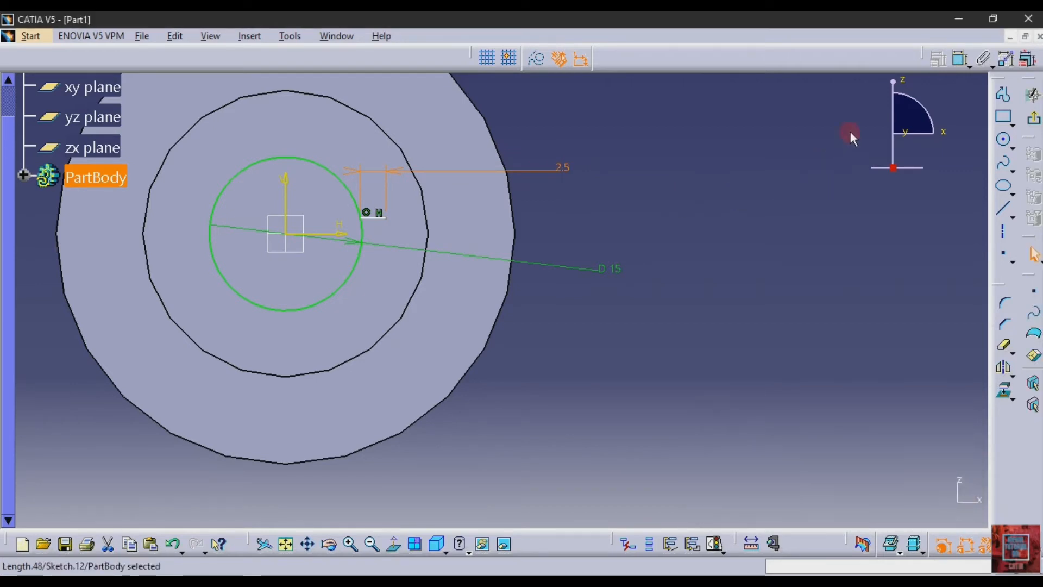
{"action": "left_click", "coordinate": [960, 58]}
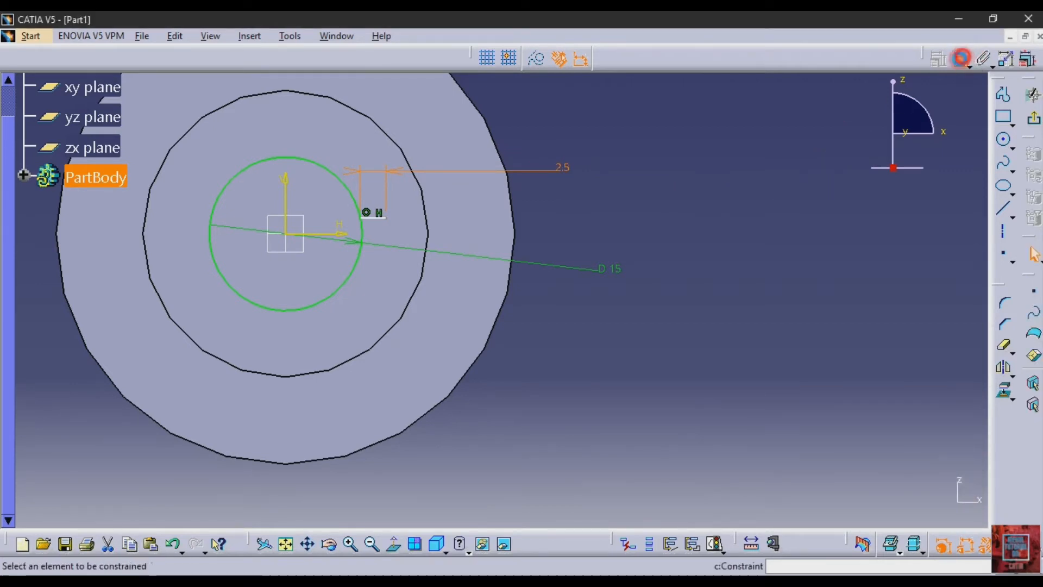
{"action": "left_click", "coordinate": [714, 235]}
- Mirror the short horizontal line about the sketch's horizontal axis
{"action": "left_click", "coordinate": [1003, 368]}
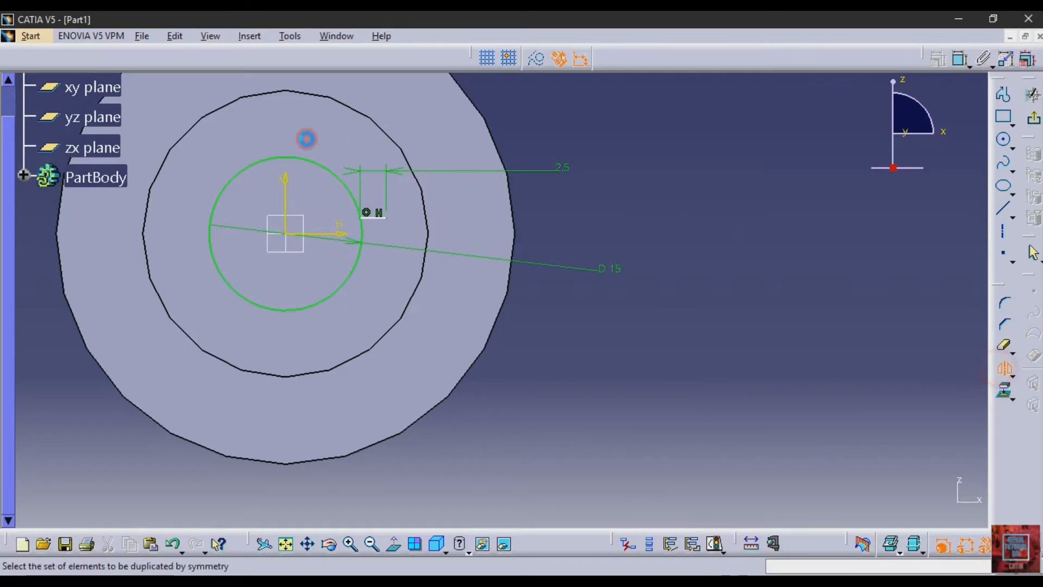
{"action": "left_click", "coordinate": [374, 219]}
{"action": "left_click", "coordinate": [335, 232]}
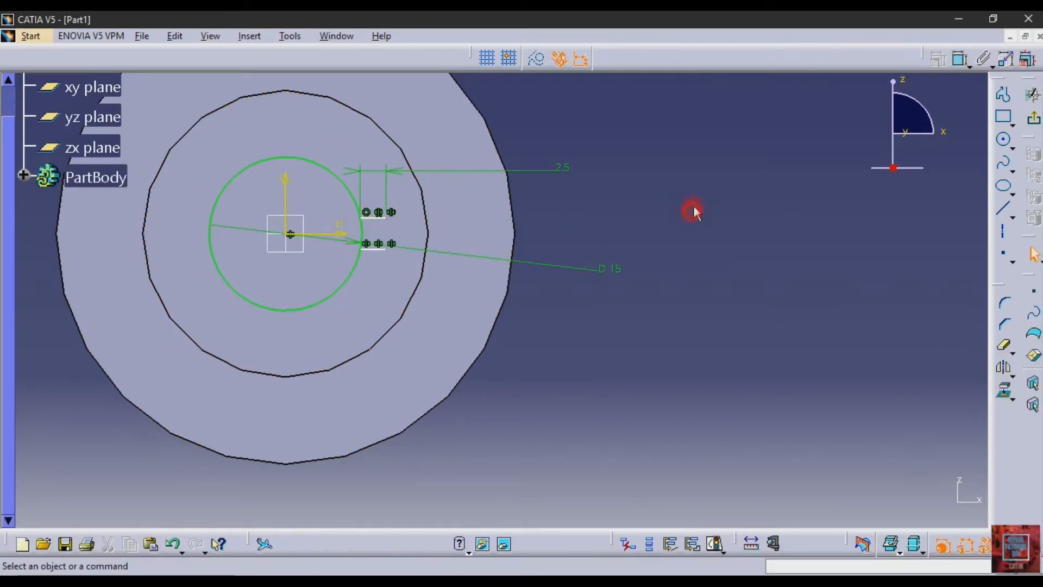
- Join the outer ends of the two short lines with a vertical line and trim away the circle's arc between them
{"action": "left_click", "coordinate": [1009, 202]}
{"action": "left_click", "coordinate": [943, 216]}
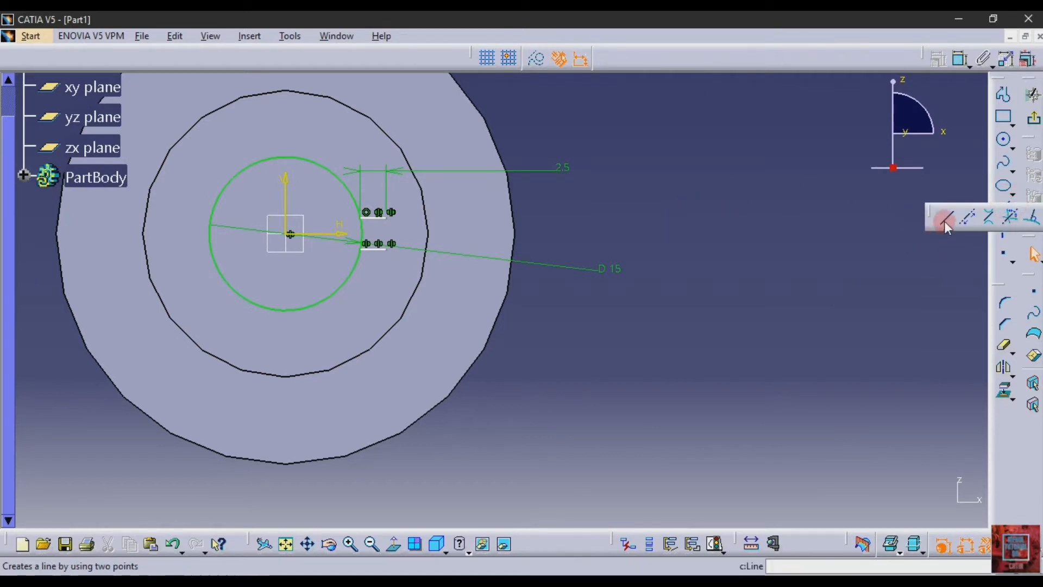
{"action": "left_click", "coordinate": [387, 217]}
{"action": "left_click", "coordinate": [386, 249]}
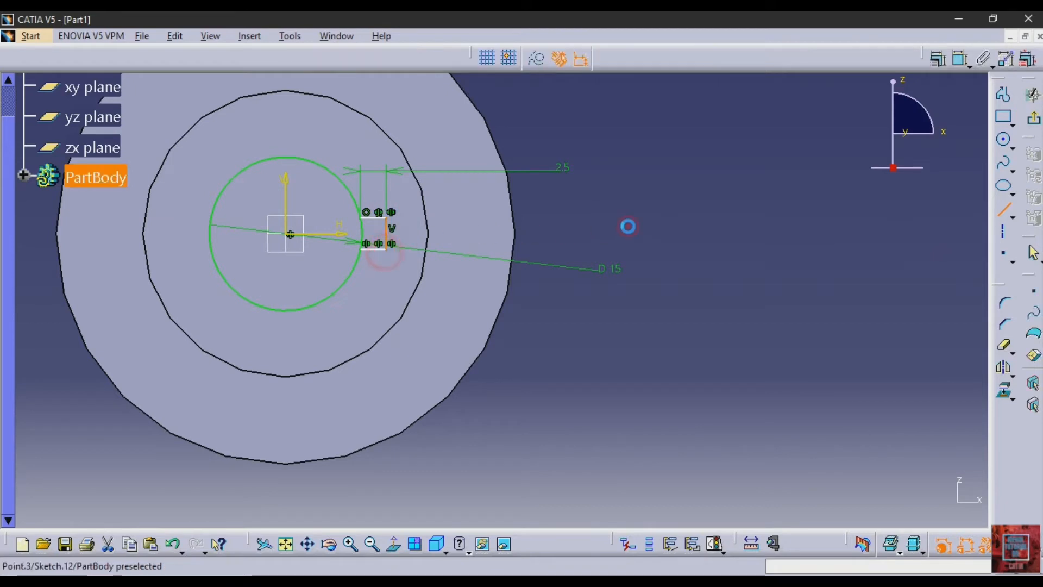
{"action": "left_click", "coordinate": [1004, 343]}
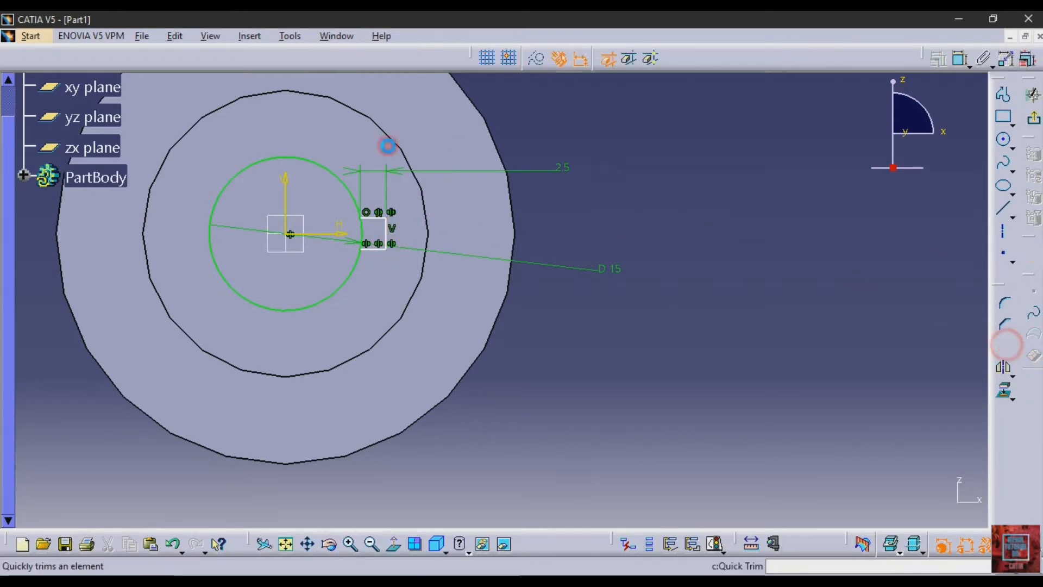
{"action": "left_click", "coordinate": [367, 239]}
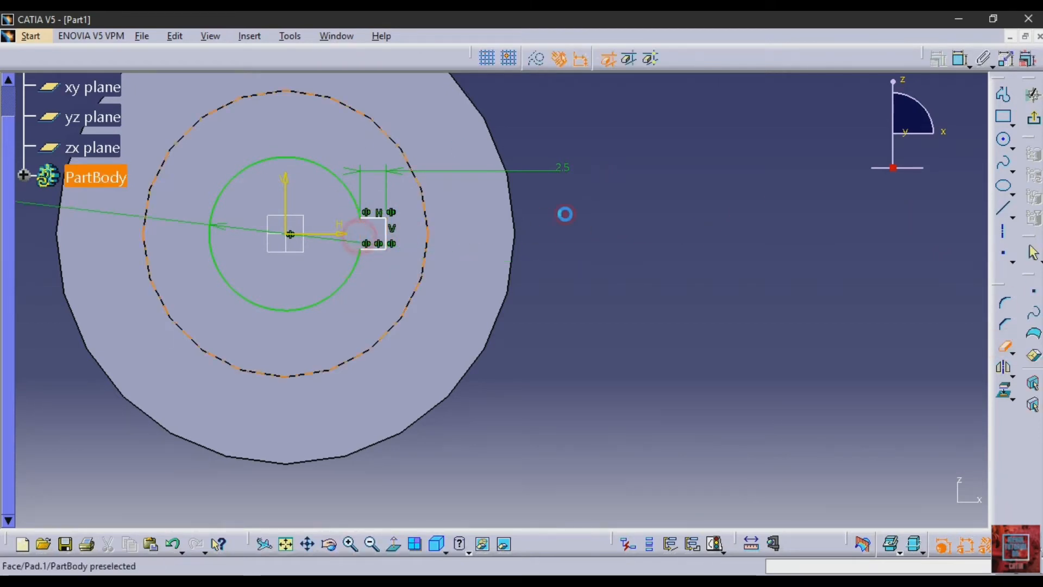
- Leave the sketch and cut the keyway profile into the boss as a pocket 13 mm deep
{"action": "left_click", "coordinate": [1034, 118]}
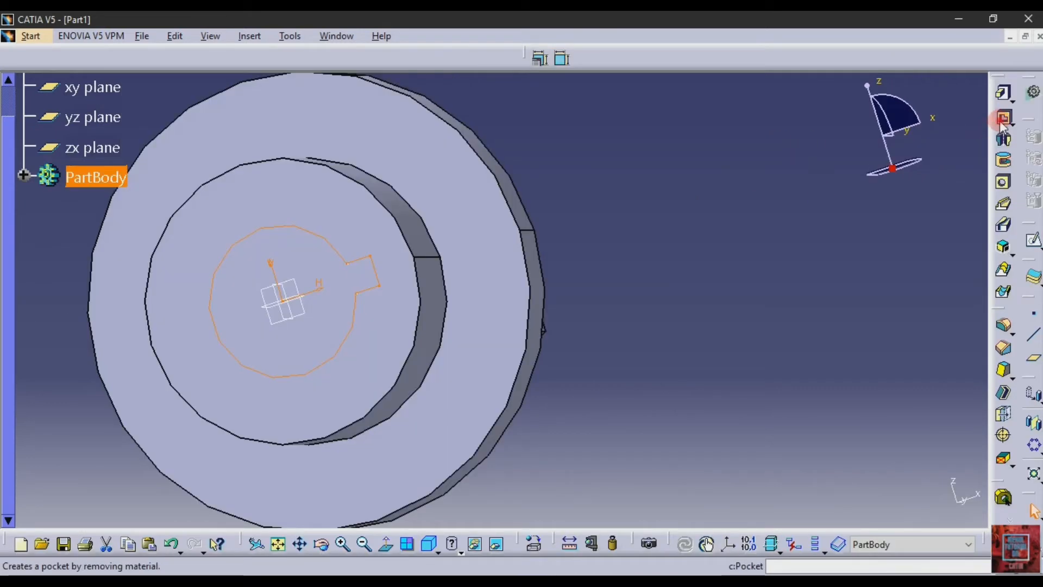
{"action": "left_click", "coordinate": [1003, 117]}
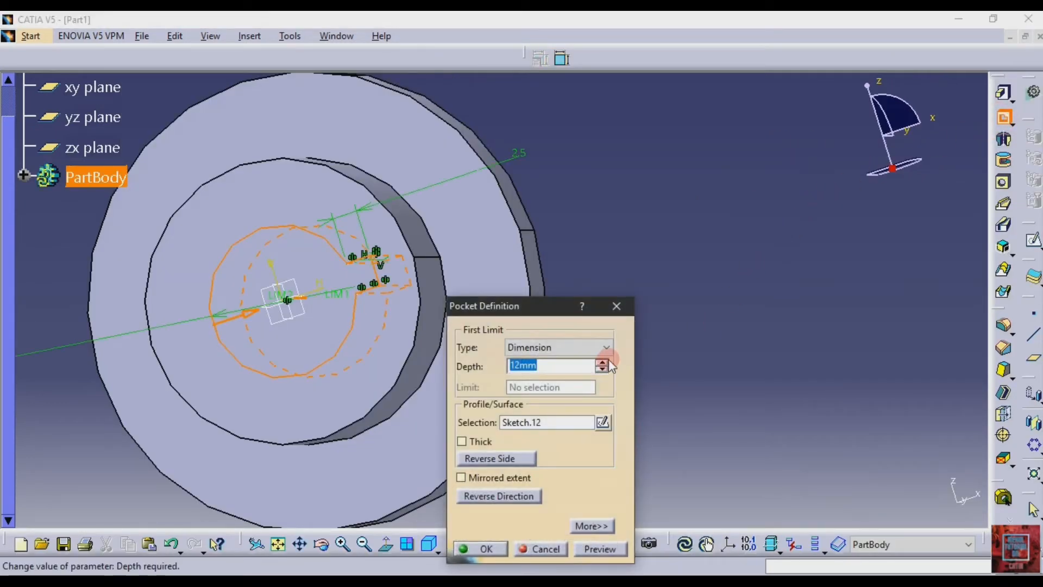
{"action": "type", "text": "13"}
{"action": "key", "text": "Return"}
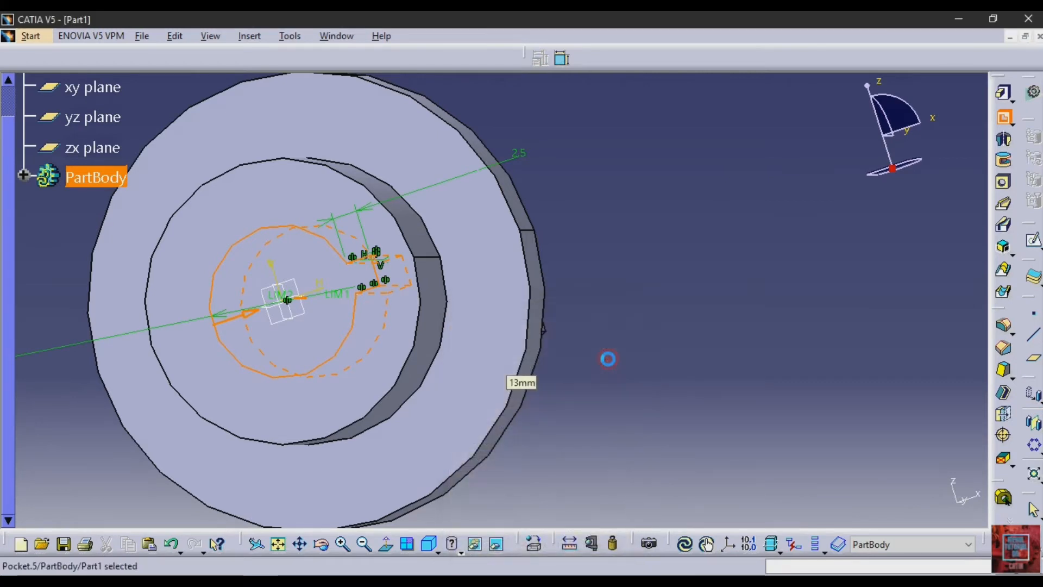
- Check the bolt circle in the PDF drawing, then sketch an origin-centred construction circle about 35.7 mm in diameter on the flange face
{"action": "left_click", "coordinate": [380, 442]}
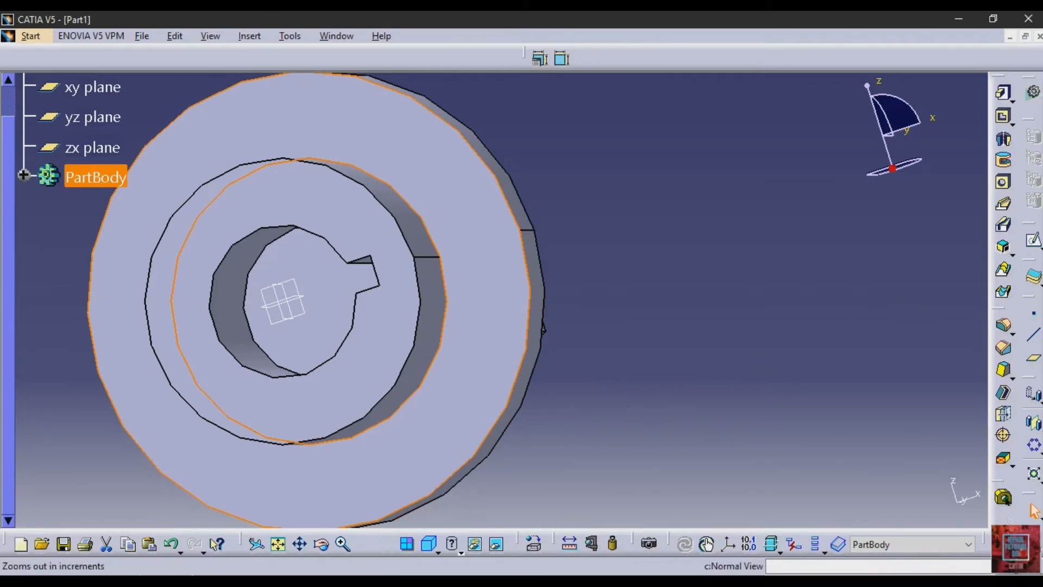
{"action": "left_click", "coordinate": [356, 580]}
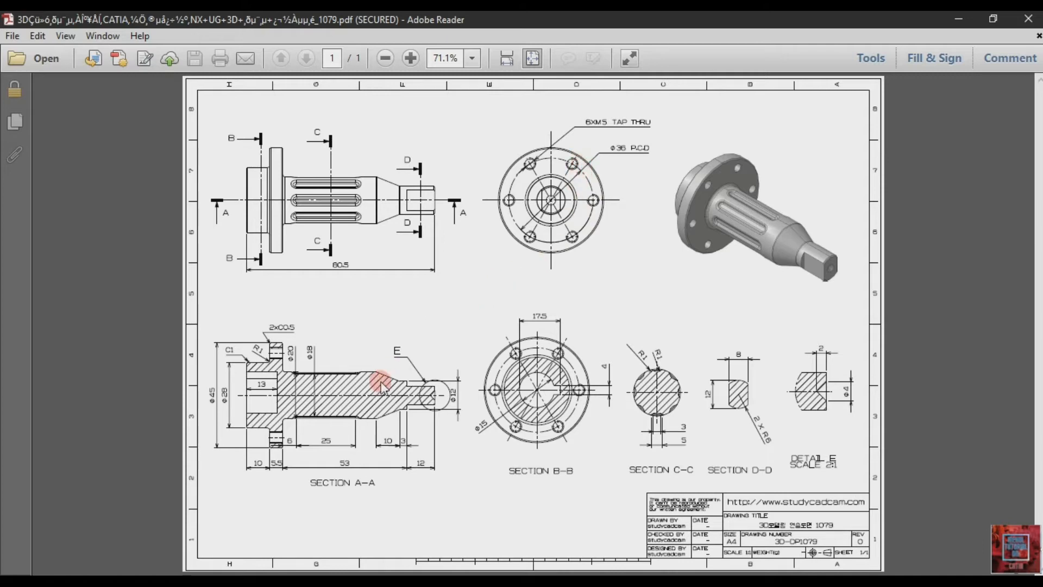
{"action": "left_click", "coordinate": [356, 580]}
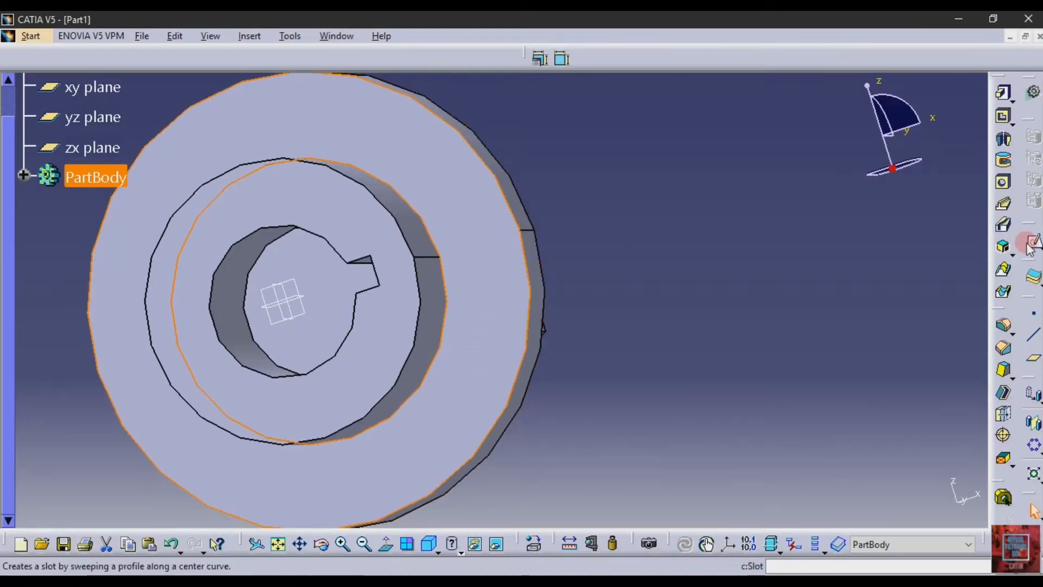
{"action": "left_click", "coordinate": [1001, 219]}
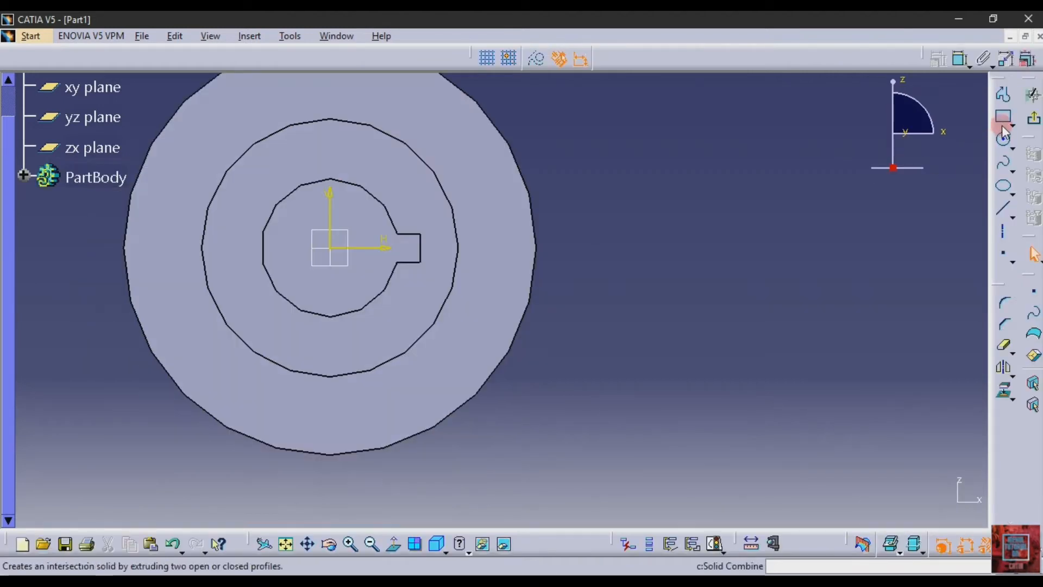
{"action": "left_click", "coordinate": [1005, 140]}
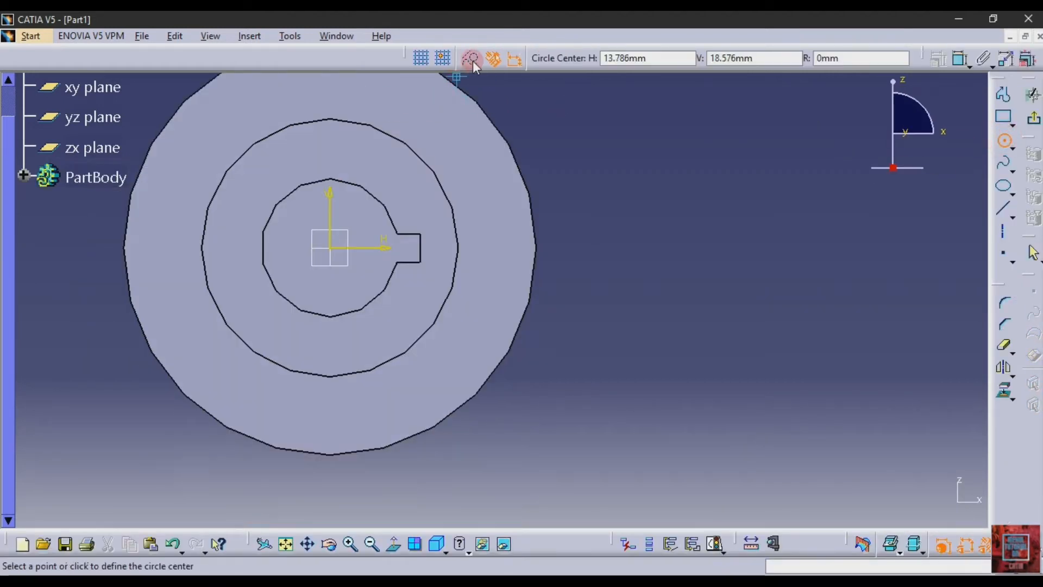
{"action": "left_click", "coordinate": [331, 248]}
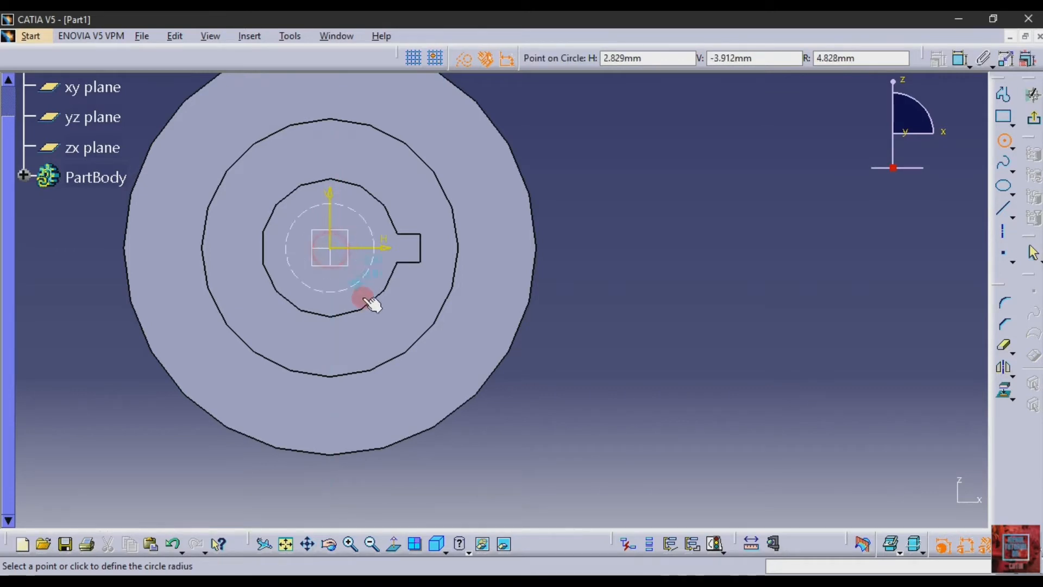
{"action": "left_click", "coordinate": [409, 394]}
- Dimension the construction circle's diameter and set it to 36 mm
{"action": "left_click", "coordinate": [962, 59]}
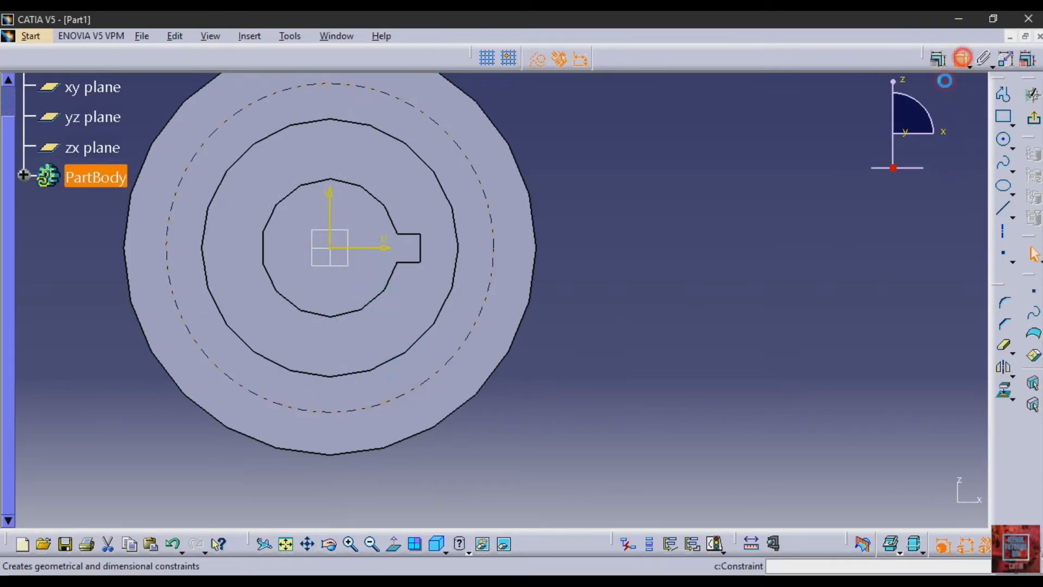
{"action": "left_click", "coordinate": [636, 342]}
{"action": "double_click", "coordinate": [643, 342]}
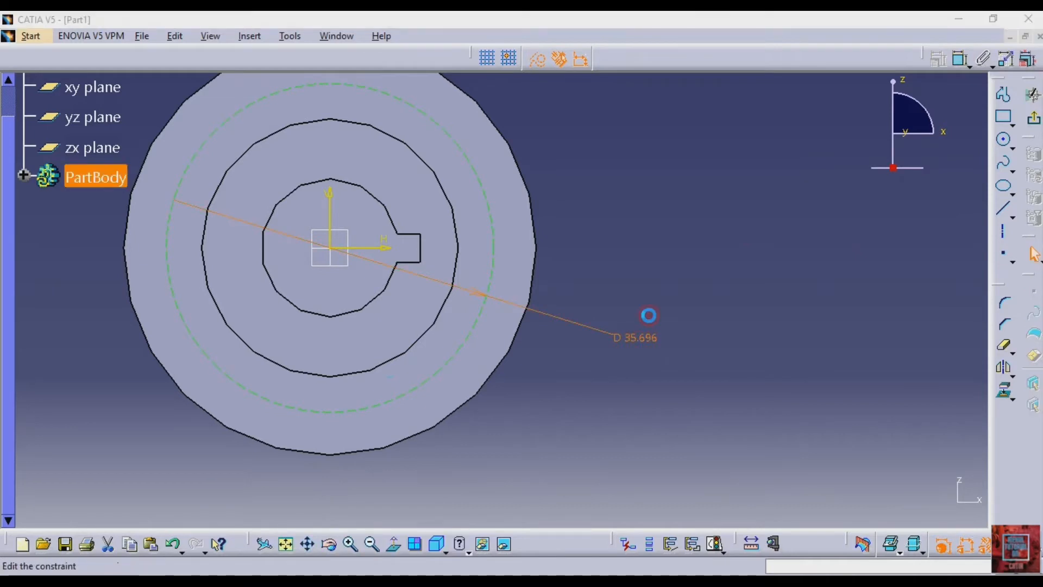
{"action": "type", "text": "36"}
{"action": "key", "text": "Return"}
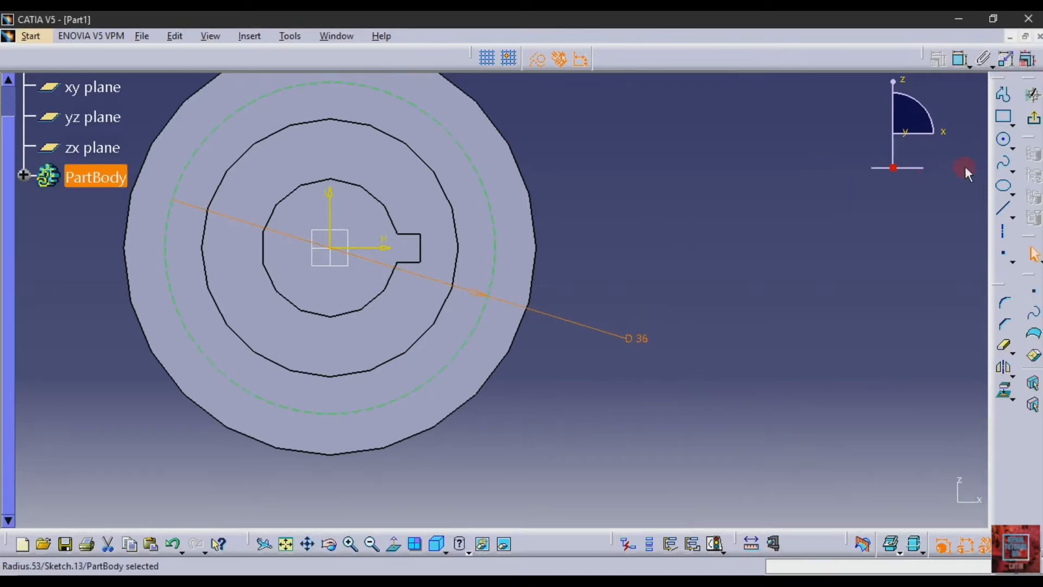
- Sketch a solid circle about 5.3 mm in diameter, centred where the construction circle crosses the vertical axis above the origin
{"action": "left_click", "coordinate": [285, 544]}
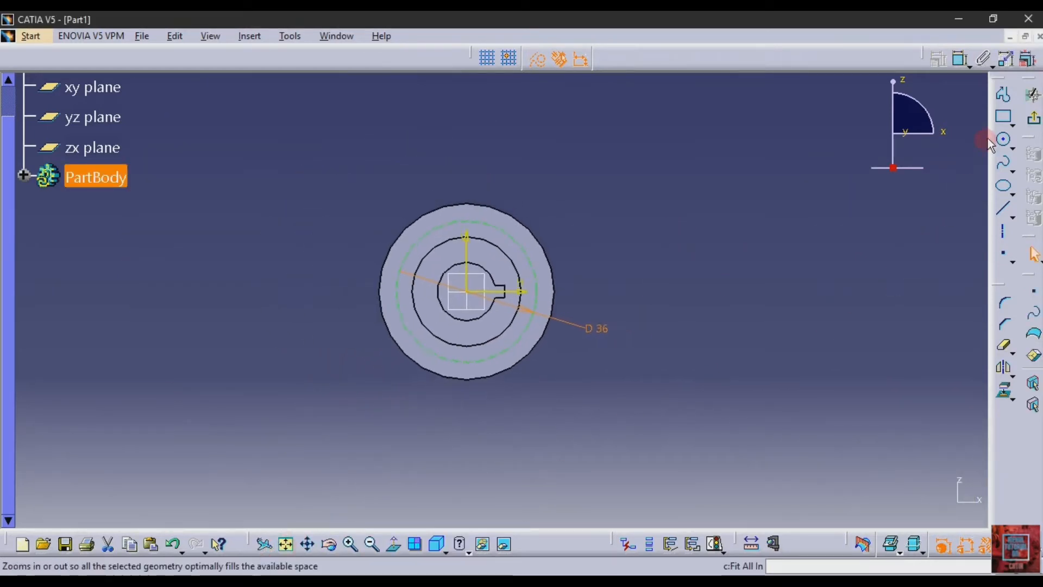
{"action": "left_click", "coordinate": [1004, 140]}
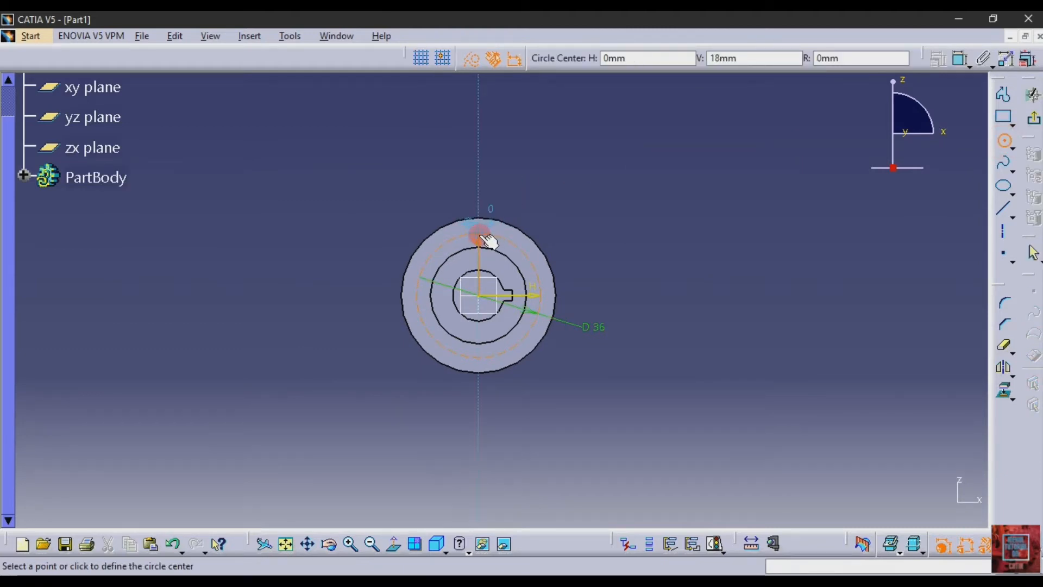
{"action": "left_click", "coordinate": [478, 234]}
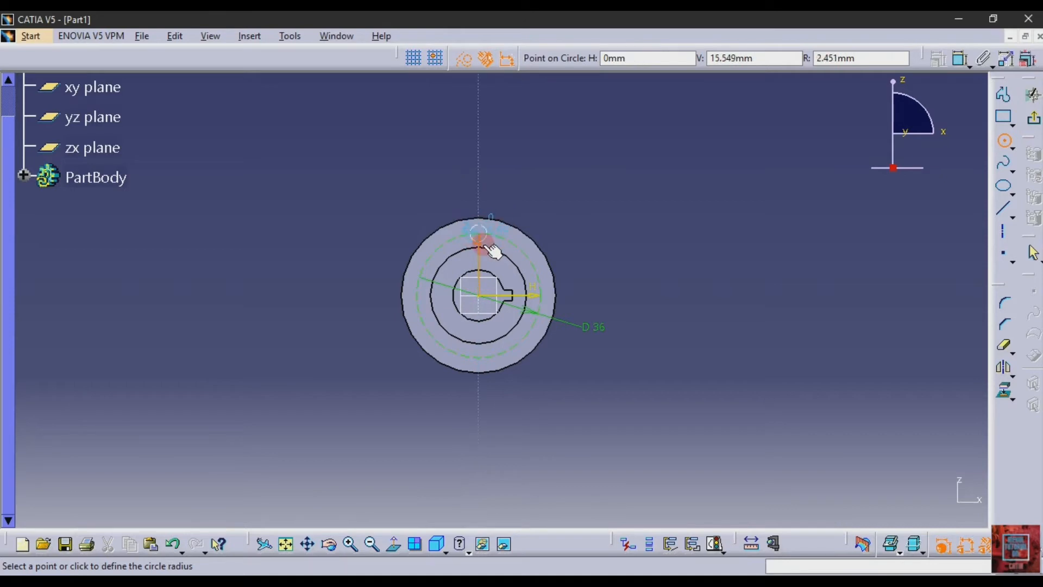
{"action": "left_click", "coordinate": [463, 61]}
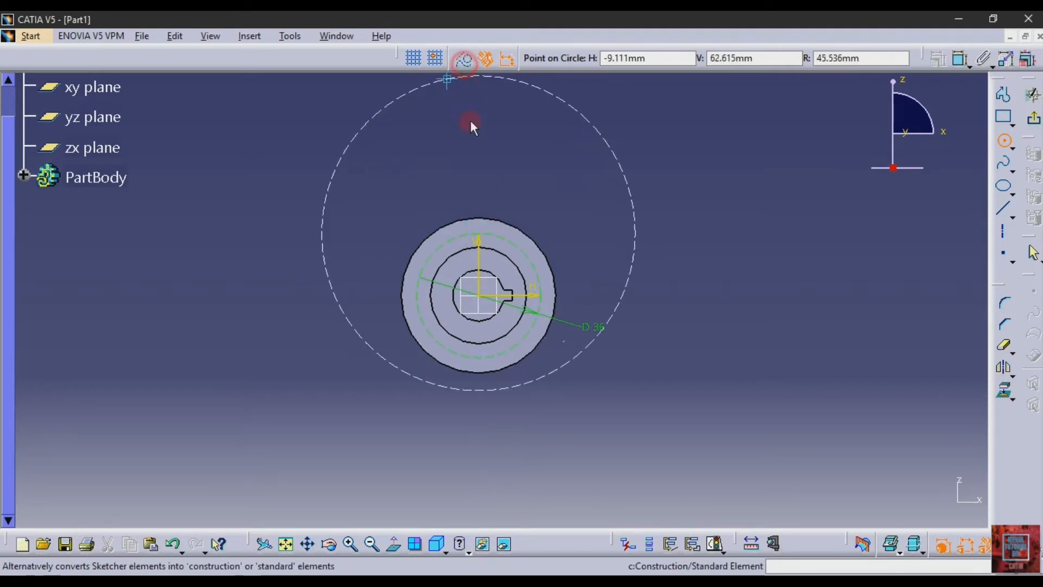
{"action": "left_click", "coordinate": [480, 226]}
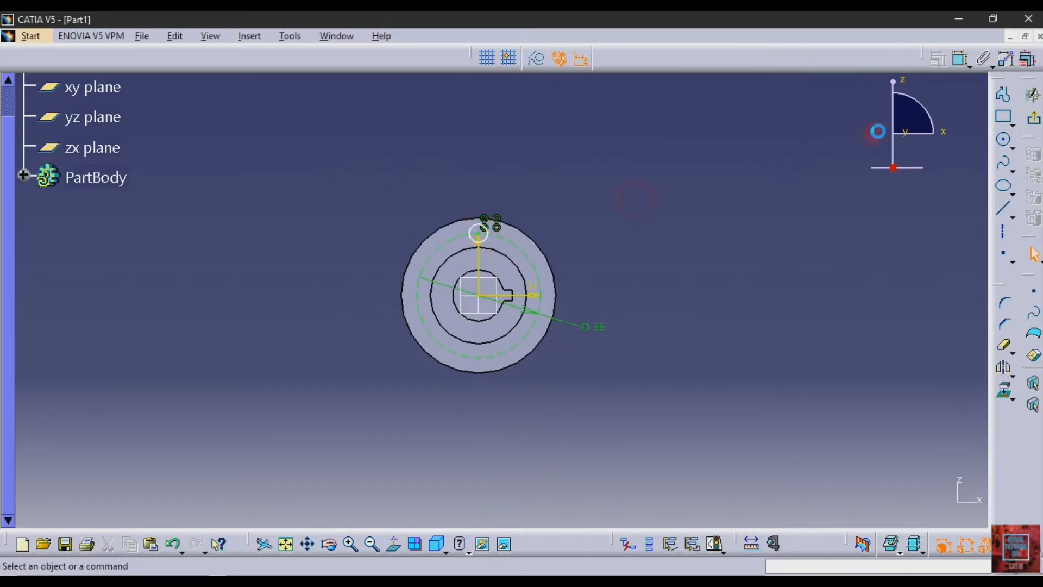
- Dimension the small circle's diameter and set it to 5 mm
{"action": "left_click", "coordinate": [957, 61]}
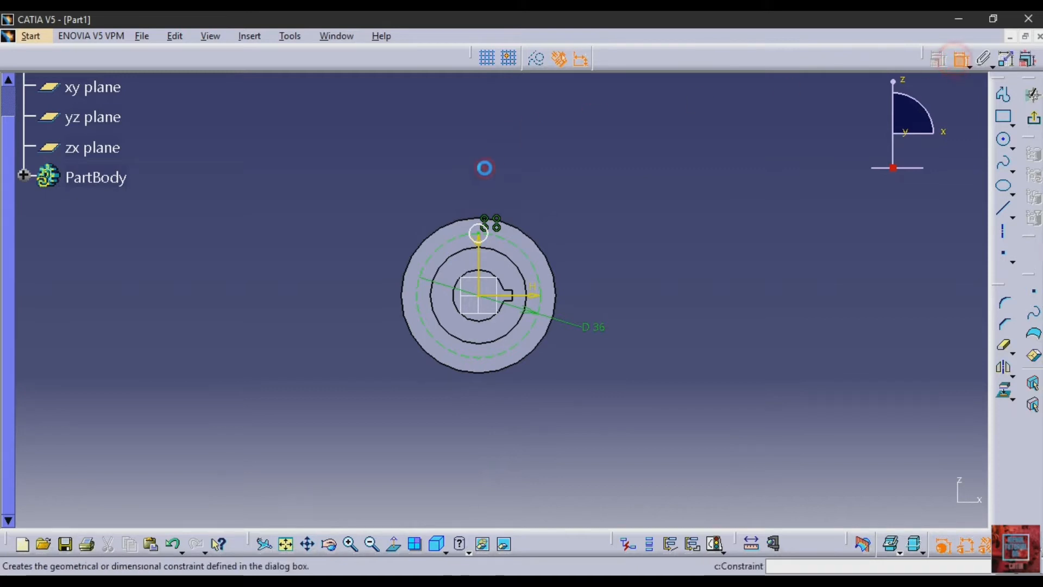
{"action": "left_click", "coordinate": [482, 227]}
{"action": "left_click", "coordinate": [557, 175]}
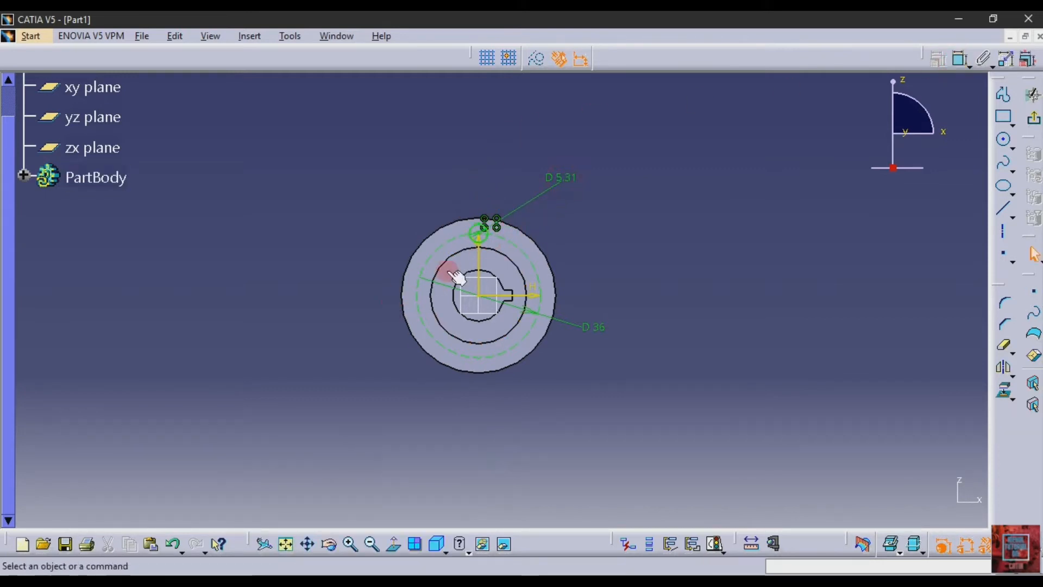
{"action": "double_click", "coordinate": [554, 177]}
{"action": "type", "text": "5"}
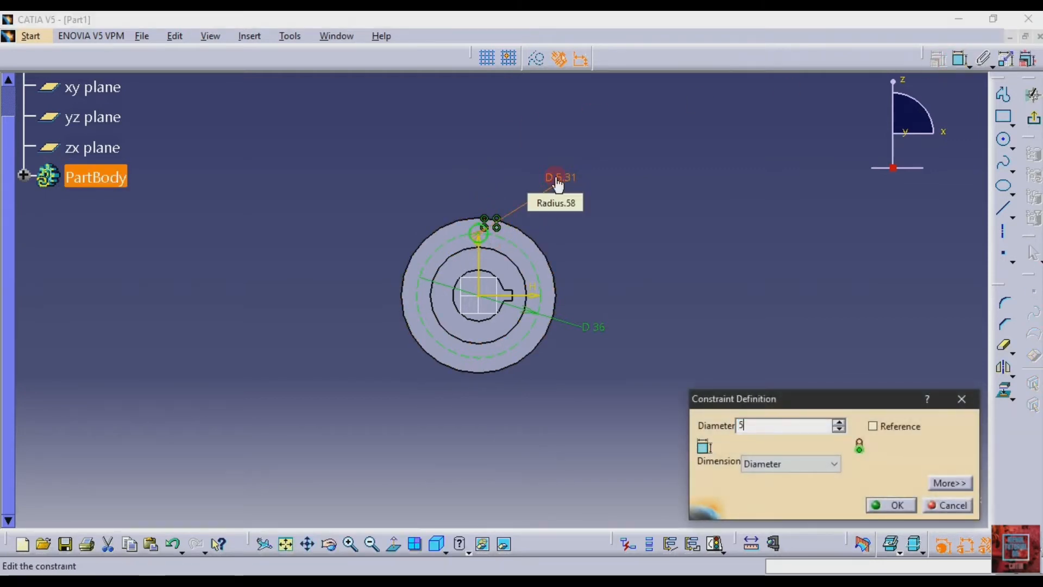
{"action": "key", "text": "Return"}
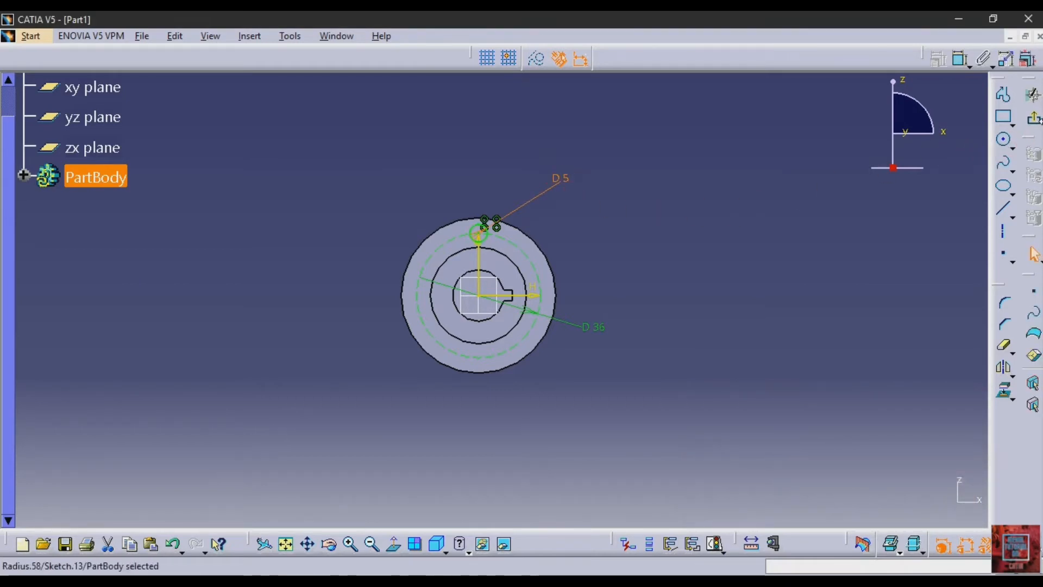
- Leave the sketch and cut the 5 mm circle through the flange as a pocket 13 mm deep
{"action": "left_click", "coordinate": [1033, 95]}
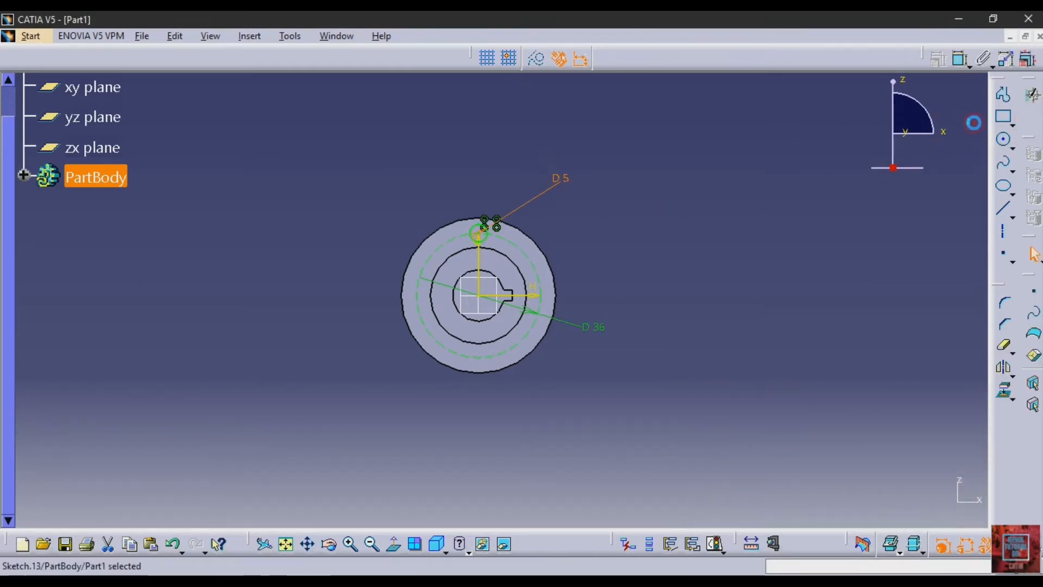
{"action": "left_click", "coordinate": [1005, 139]}
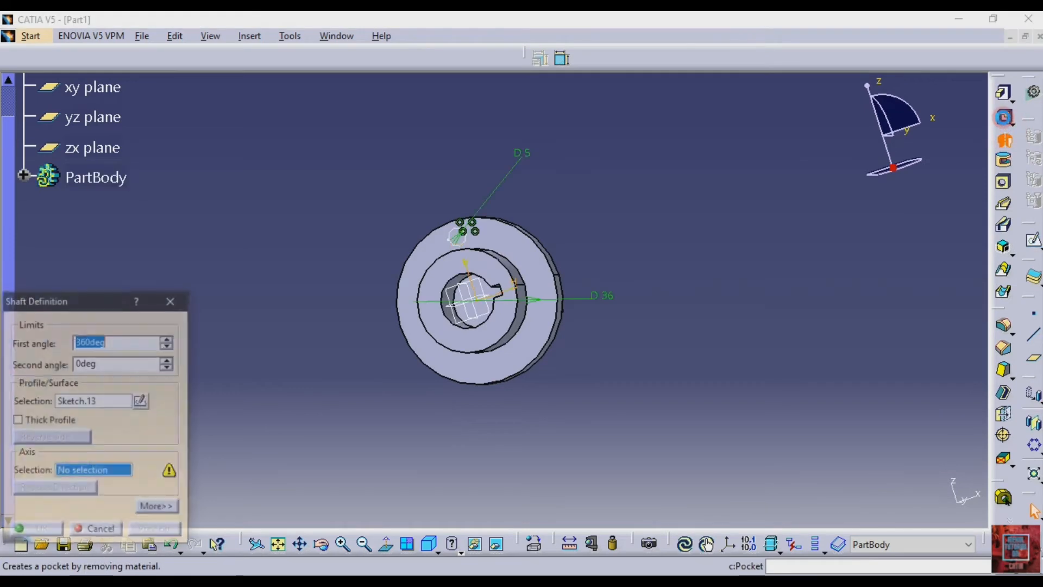
{"action": "left_click", "coordinate": [1003, 118]}
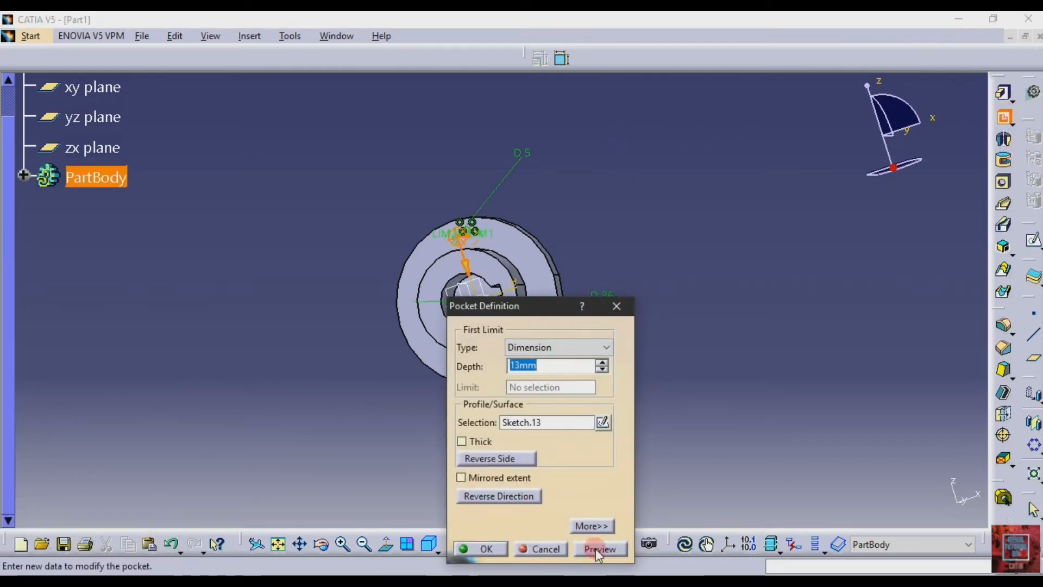
{"action": "left_click", "coordinate": [597, 550]}
{"action": "left_click", "coordinate": [478, 548]}
{"action": "left_click", "coordinate": [694, 297]}
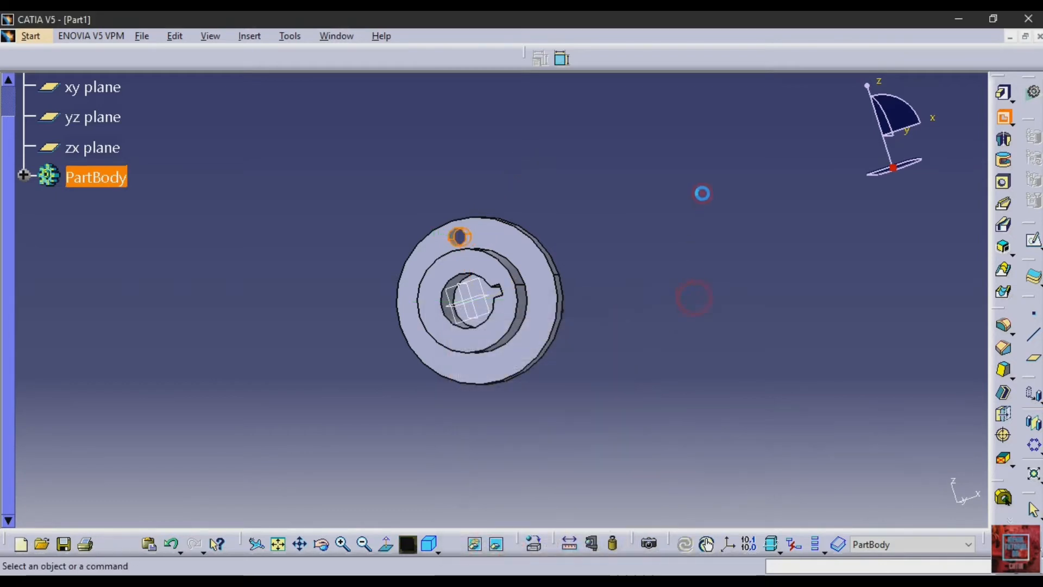
- Pattern the 5 mm hole pocket circularly as a complete crown of 6 instances, using the flange face as the reference element
{"action": "left_click", "coordinate": [1033, 446]}
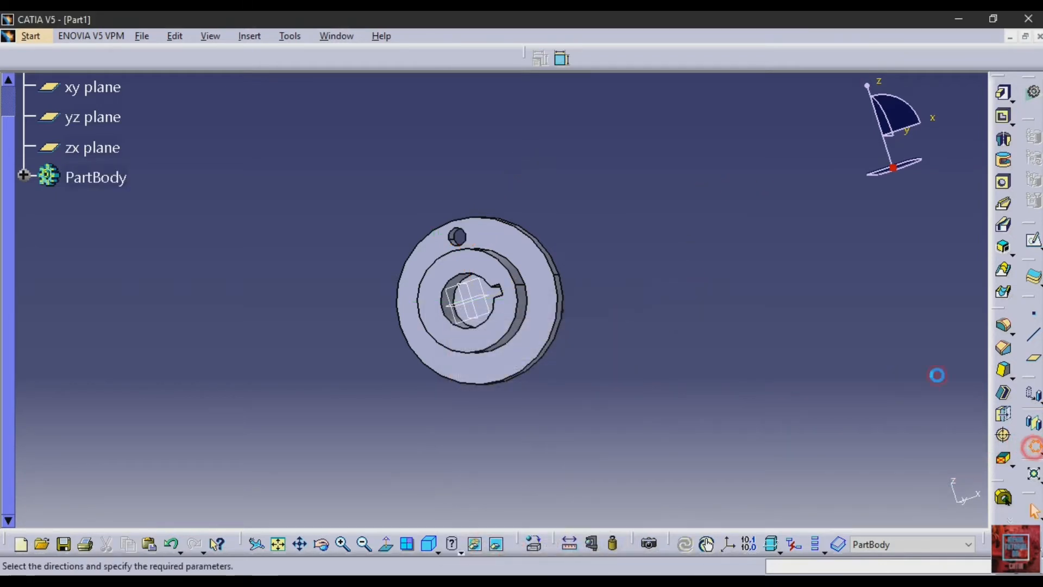
{"action": "left_click", "coordinate": [818, 301]}
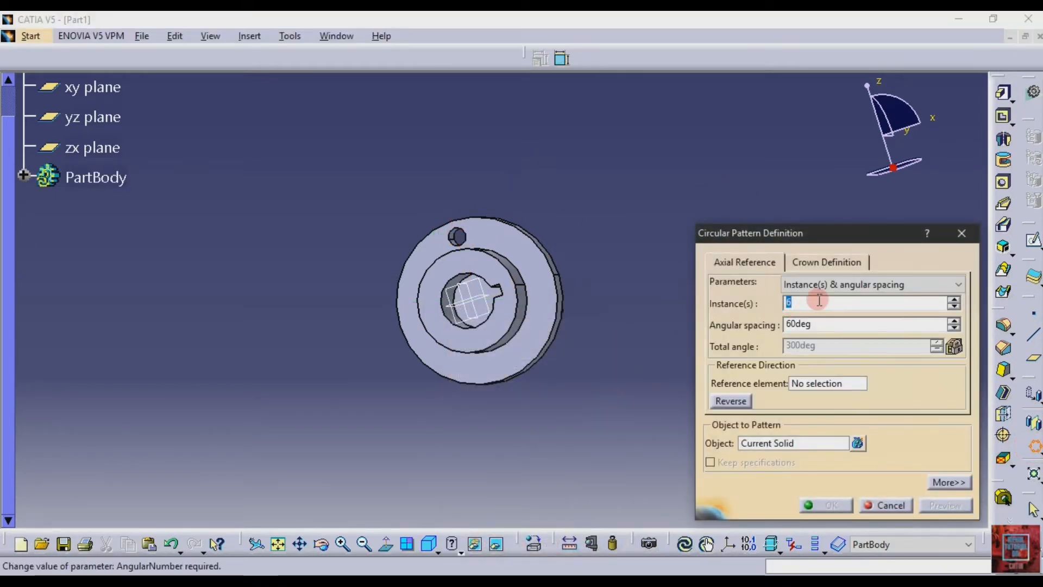
{"action": "left_click", "coordinate": [819, 285]}
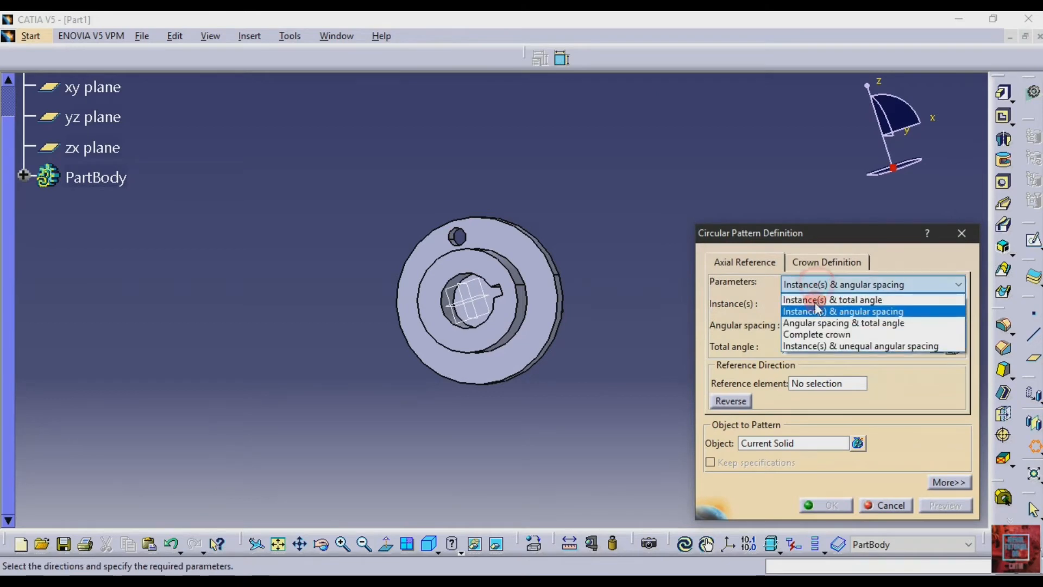
{"action": "left_click", "coordinate": [805, 334]}
{"action": "left_click", "coordinate": [827, 383]}
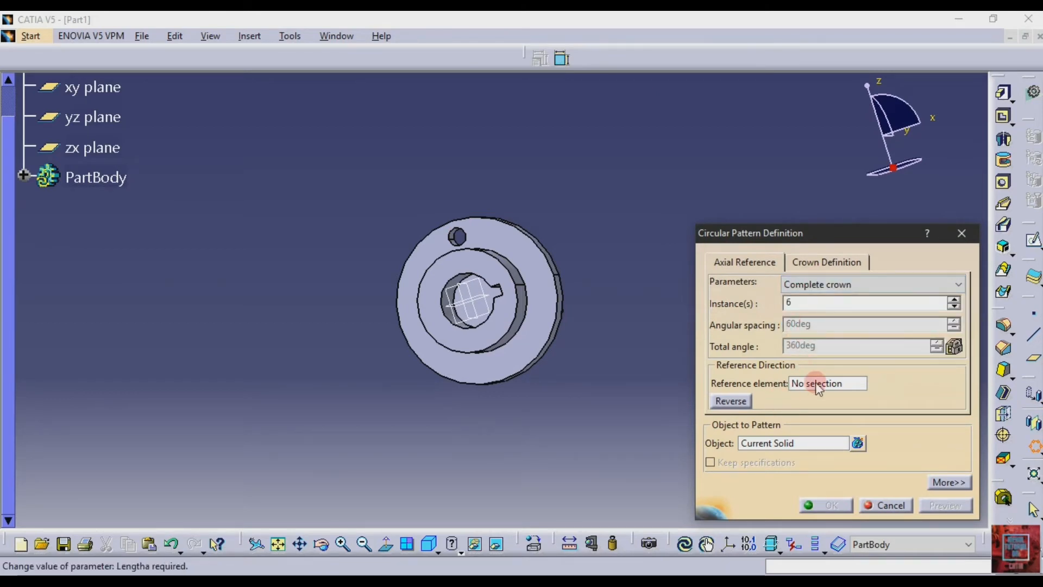
{"action": "left_click", "coordinate": [537, 351]}
{"action": "left_click", "coordinate": [911, 461]}
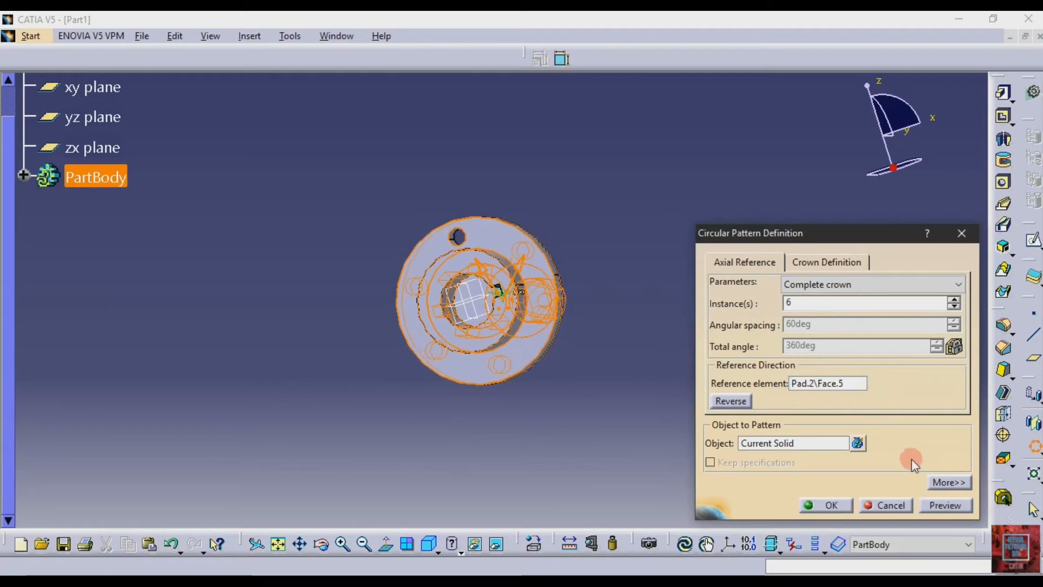
{"action": "left_click", "coordinate": [786, 455]}
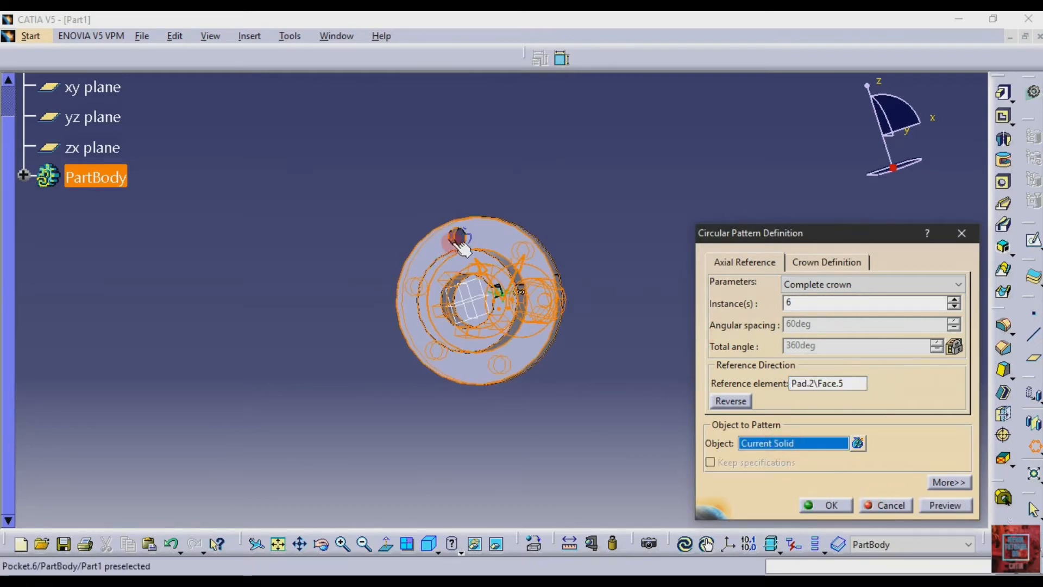
{"action": "left_click", "coordinate": [462, 246]}
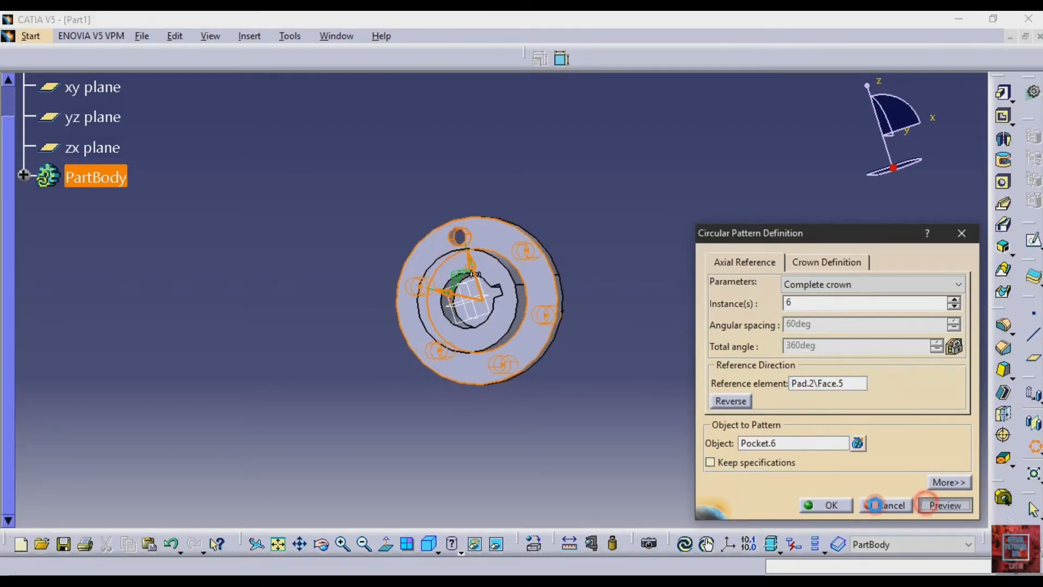
{"action": "left_click", "coordinate": [824, 504]}
{"action": "left_click", "coordinate": [590, 234]}
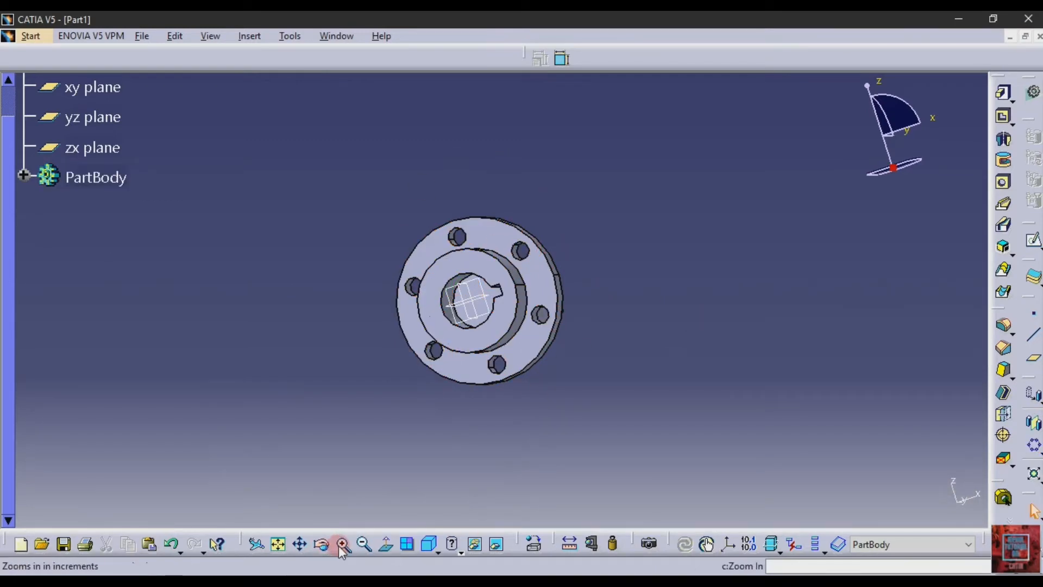
- Compare the shaft side of the model with the PDF drawing to check the features still missing
{"action": "left_click", "coordinate": [323, 543]}
{"action": "left_click_drag", "start_coordinate": [747, 339], "coordinate": [491, 404]}
{"action": "key", "text": "alt+Tab"}
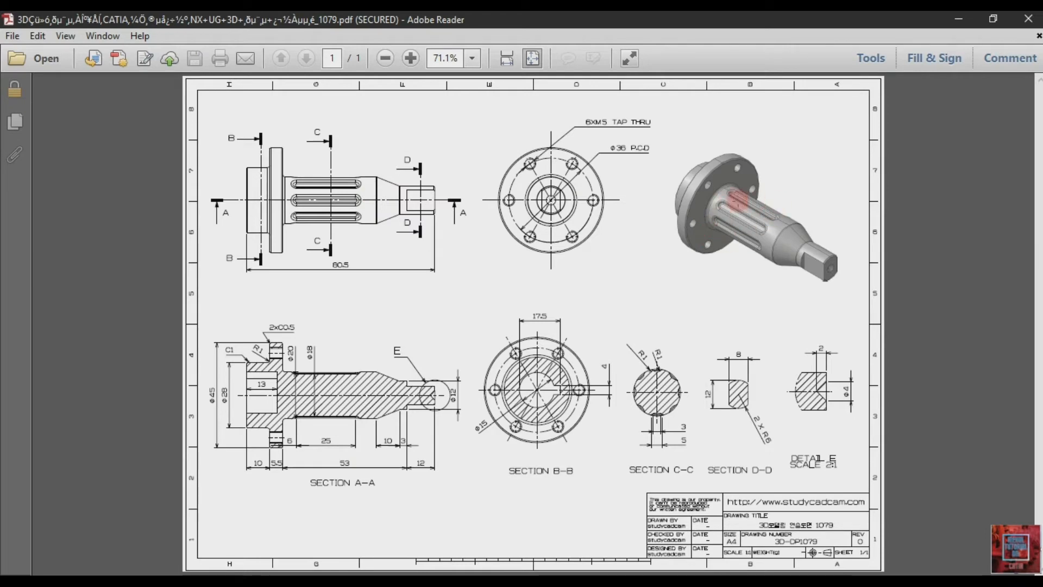
{"action": "key", "text": "alt+Tab"}
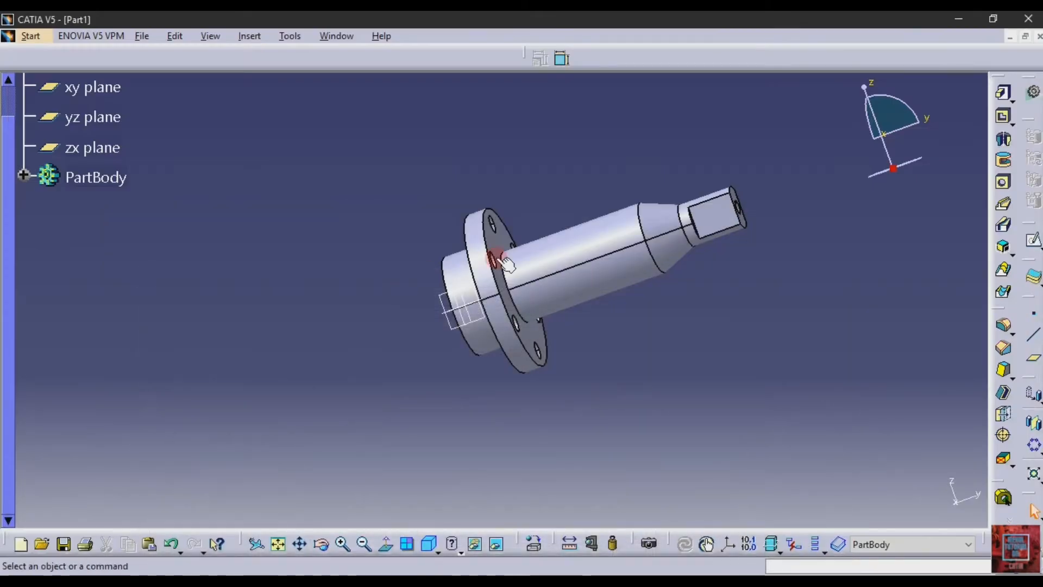
- Start a sketch on the yz plane and project the main shaft cylinder's outline as construction geometry
{"action": "left_click", "coordinate": [448, 307]}
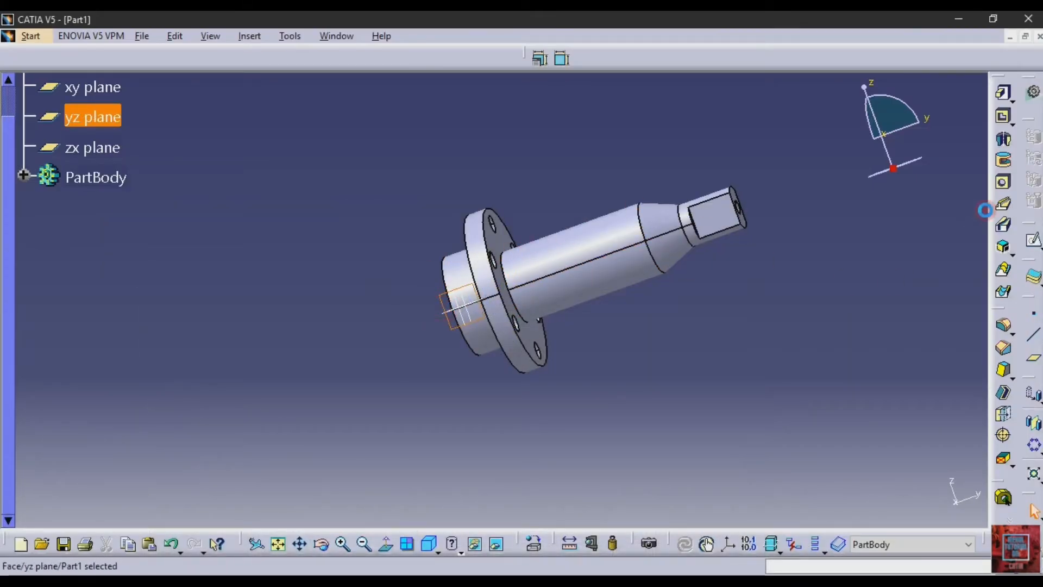
{"action": "left_click", "coordinate": [1033, 239]}
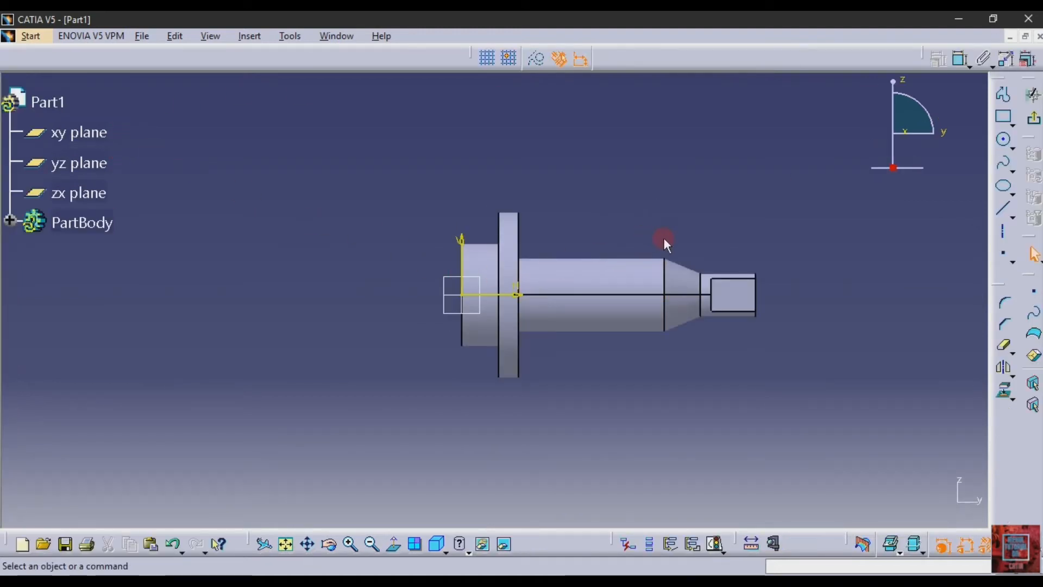
{"action": "left_click", "coordinate": [661, 288]}
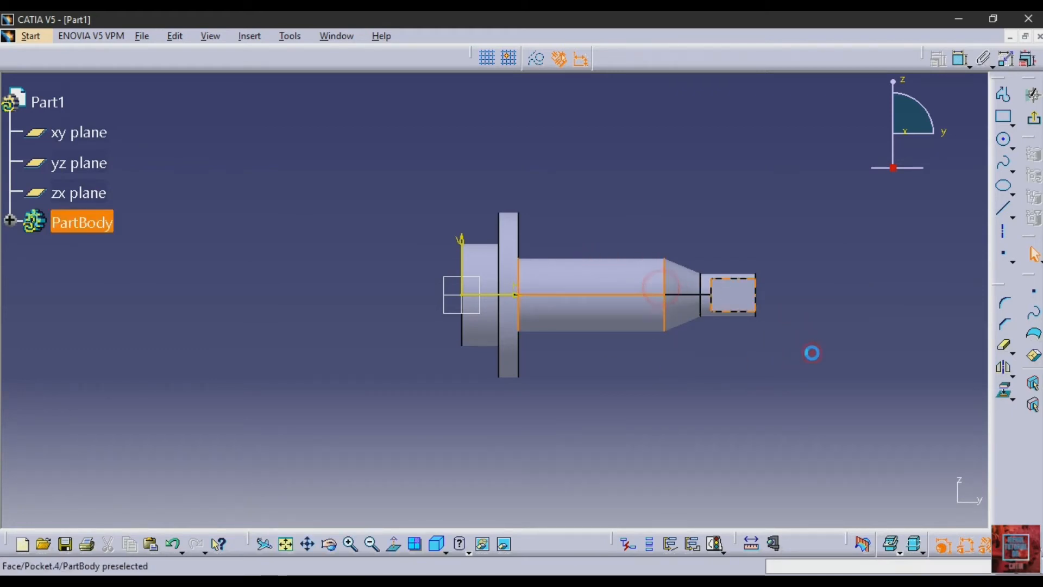
{"action": "left_click", "coordinate": [1003, 395]}
{"action": "left_click", "coordinate": [537, 58]}
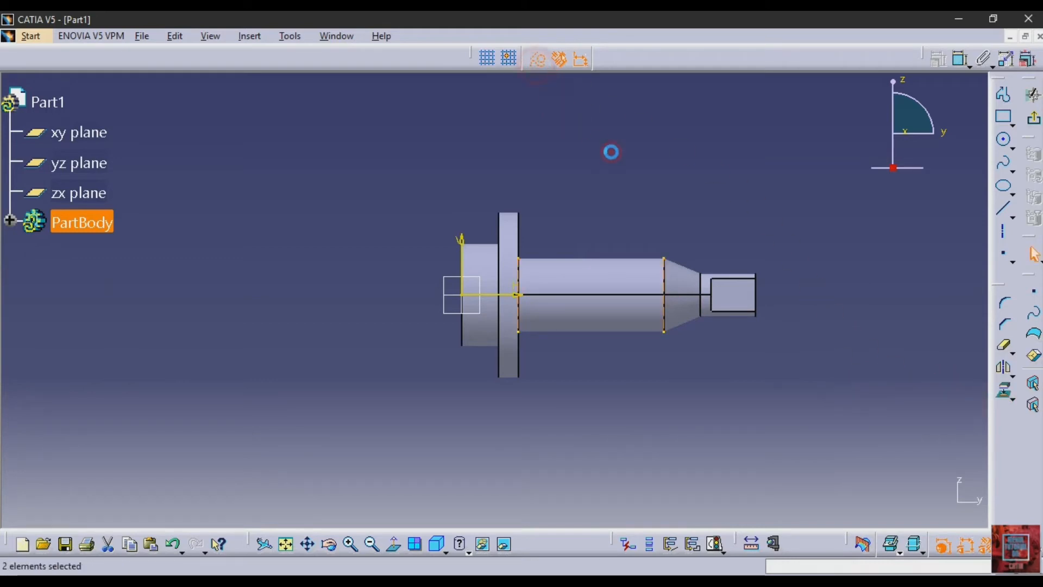
{"action": "left_click", "coordinate": [611, 152]}
- Draw an axis along the main cylinder's upper edge from the flange to the start of the cone, and leave the sketch
{"action": "left_click", "coordinate": [1004, 230]}
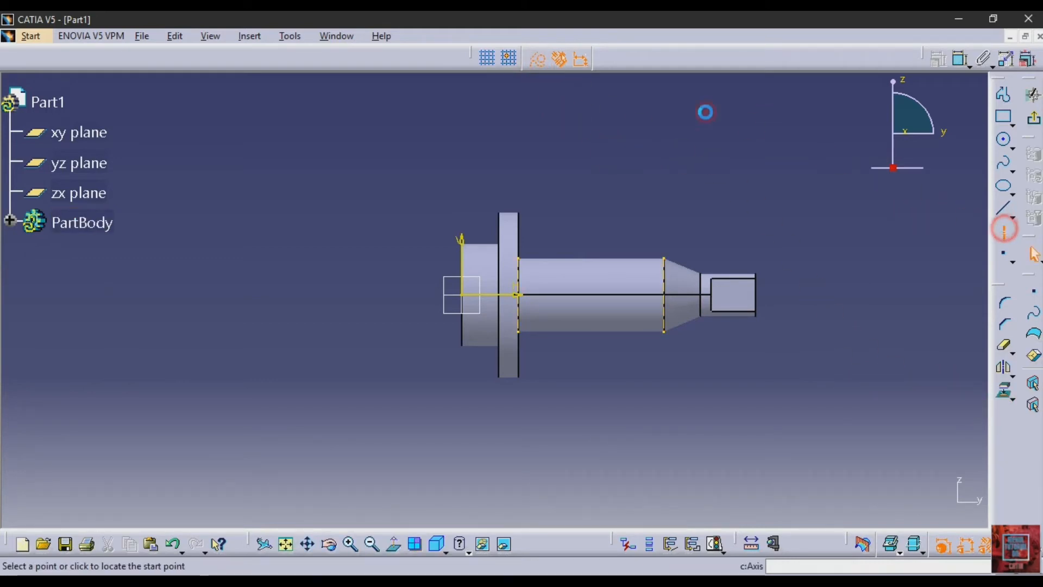
{"action": "left_click", "coordinate": [520, 258]}
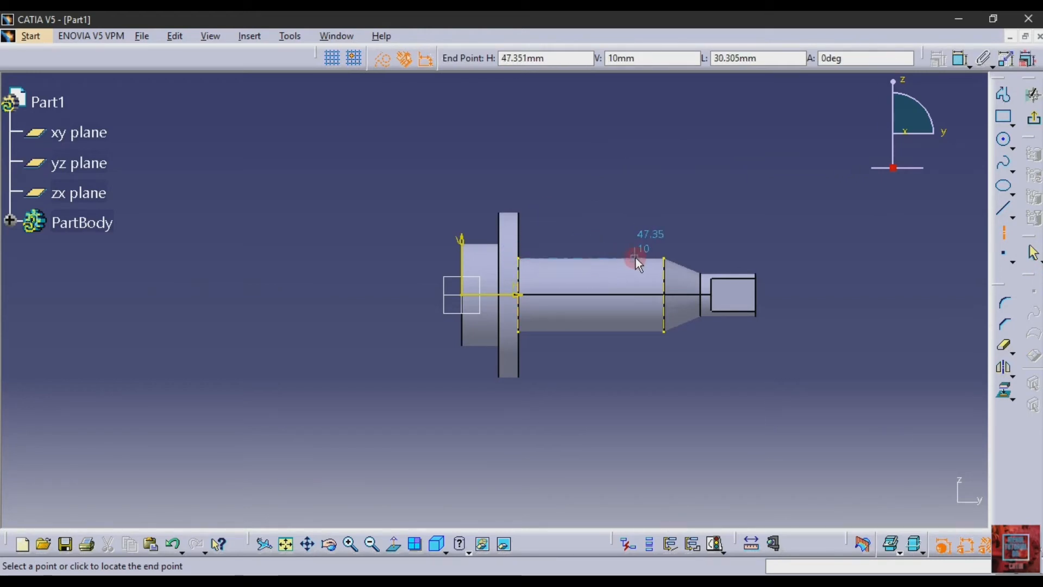
{"action": "left_click", "coordinate": [664, 258]}
{"action": "left_click", "coordinate": [684, 218]}
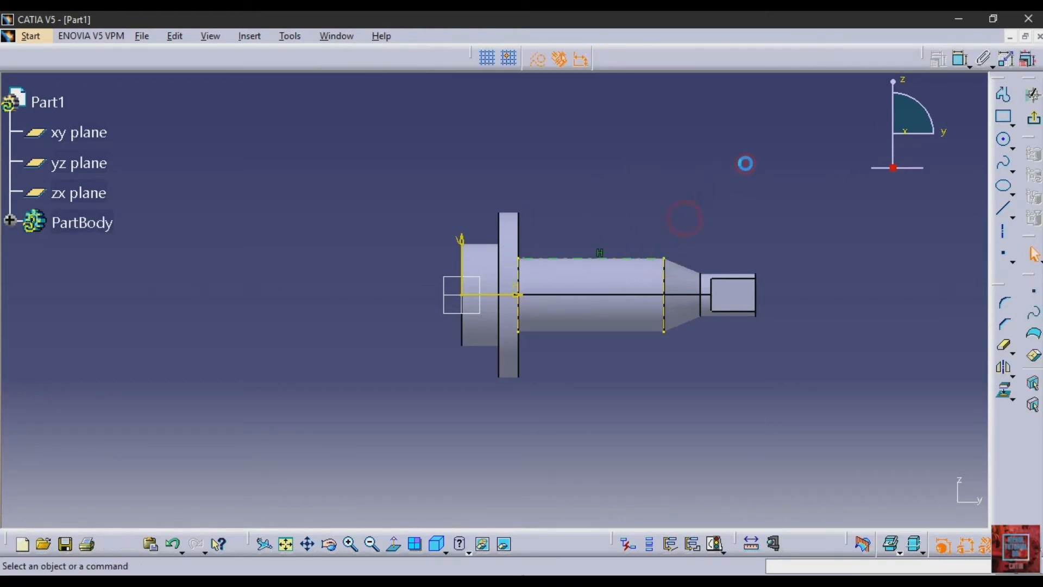
{"action": "left_click", "coordinate": [352, 545]}
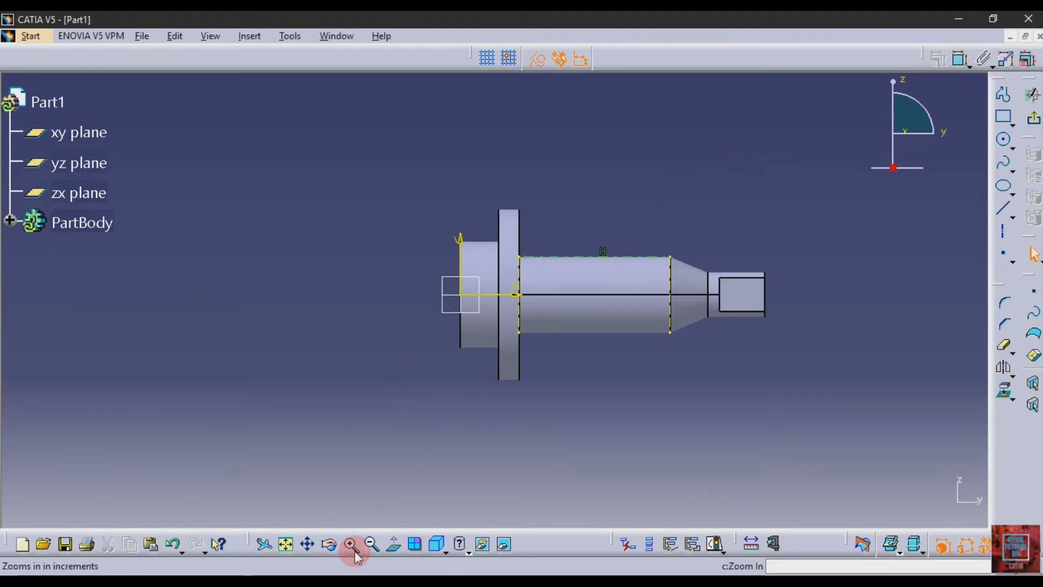
{"action": "left_click", "coordinate": [315, 548]}
{"action": "left_click_drag", "start_coordinate": [535, 472], "coordinate": [418, 486]}
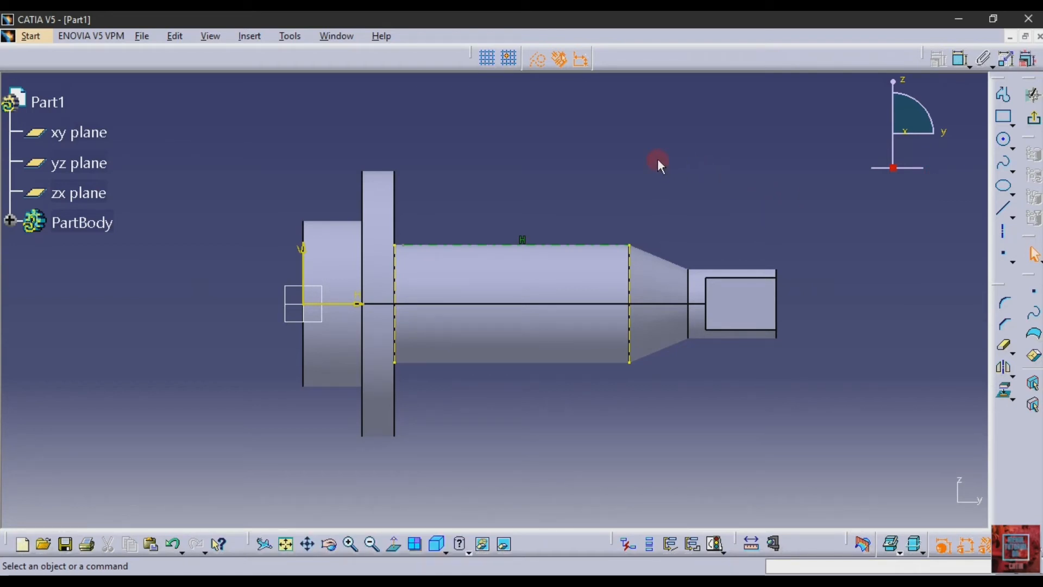
{"action": "left_click", "coordinate": [1035, 121]}
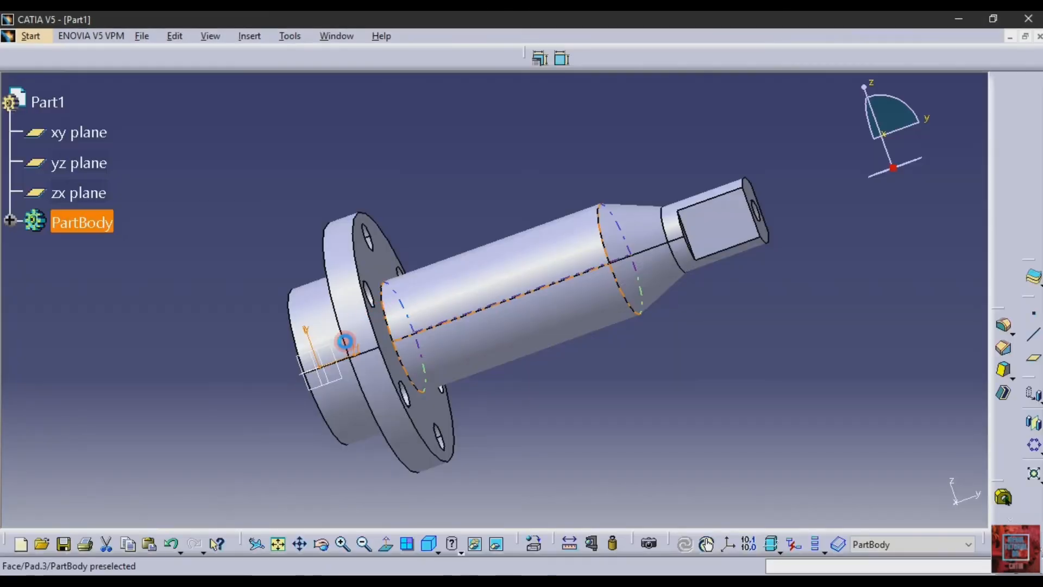
- Create a reference plane offset from the zx plane, crossing the main shaft cylinder about midway along its length
{"action": "left_click", "coordinate": [332, 353]}
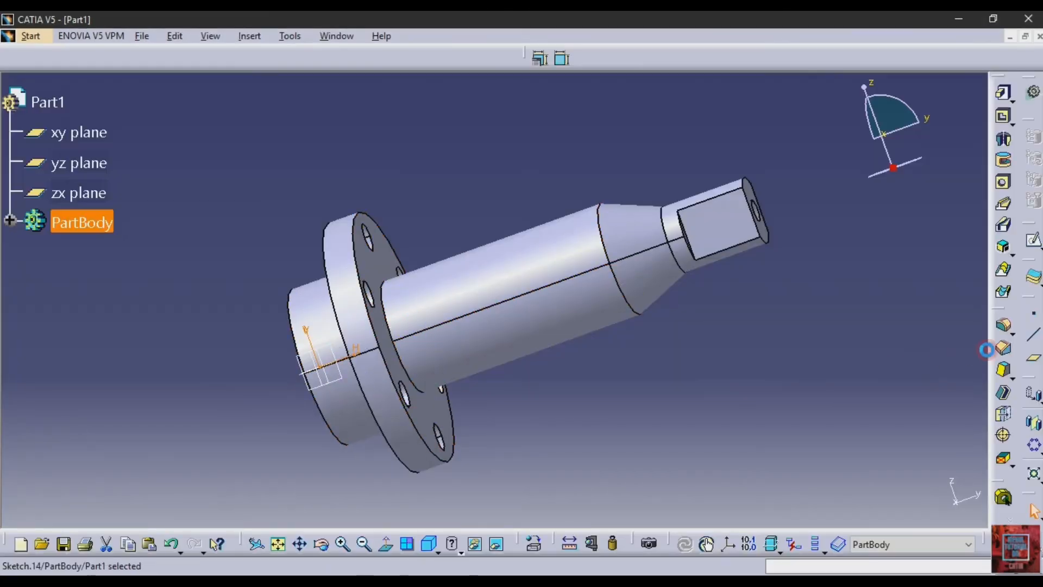
{"action": "left_click", "coordinate": [1033, 359]}
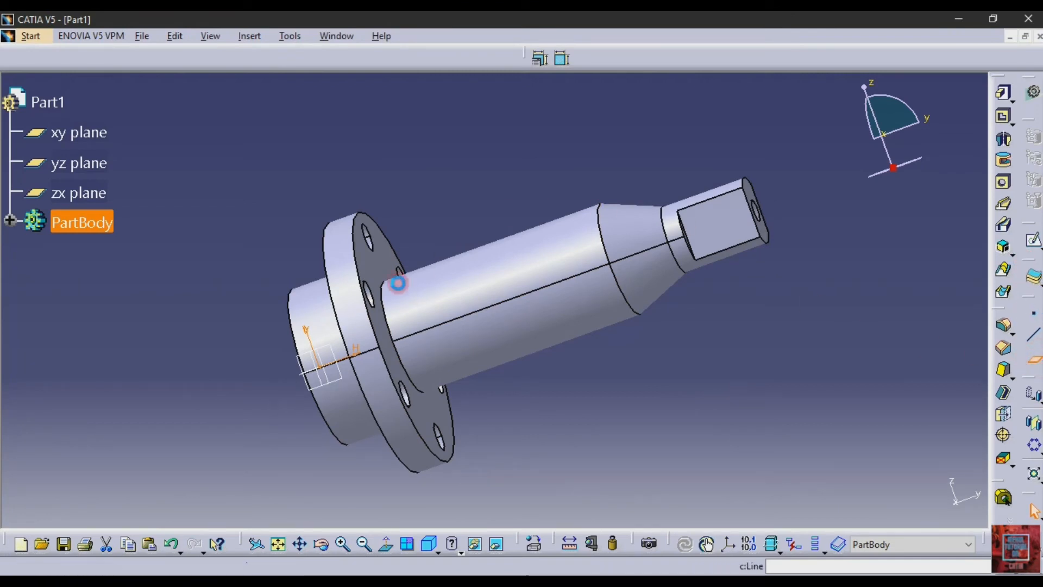
{"action": "left_click", "coordinate": [321, 362]}
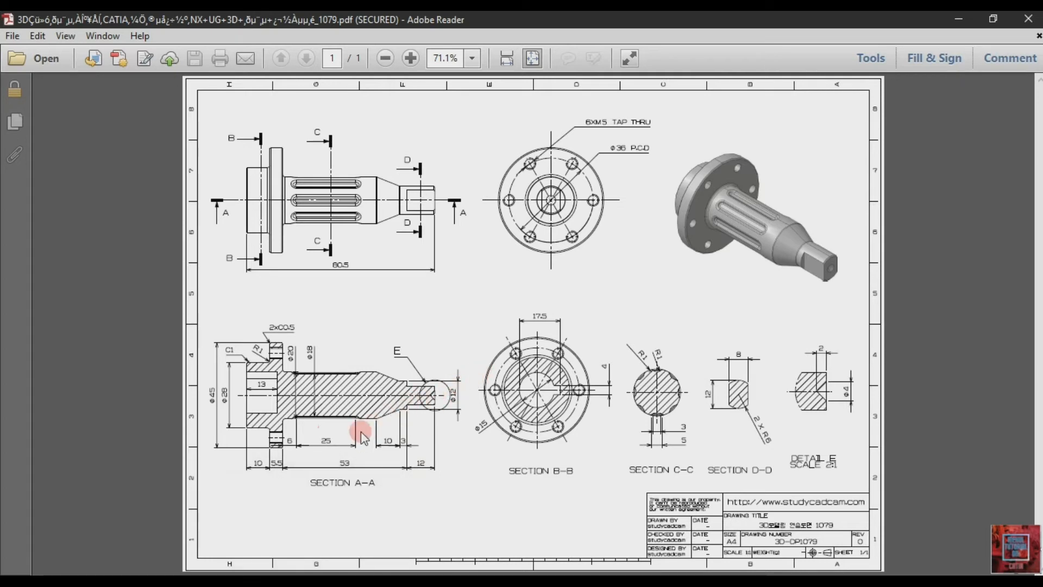
{"action": "left_click", "coordinate": [326, 522]}
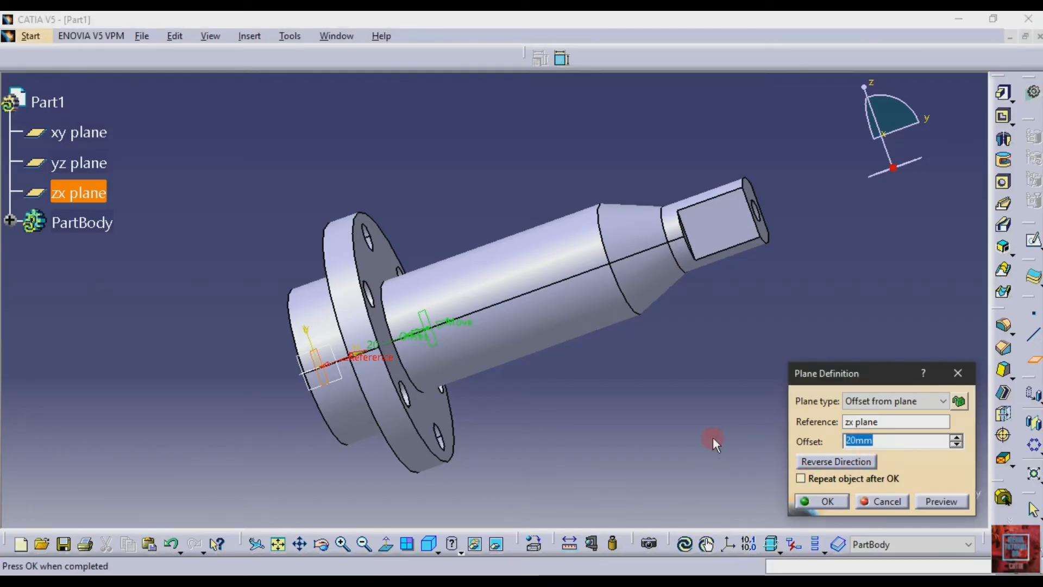
{"action": "type", "text": "14"}
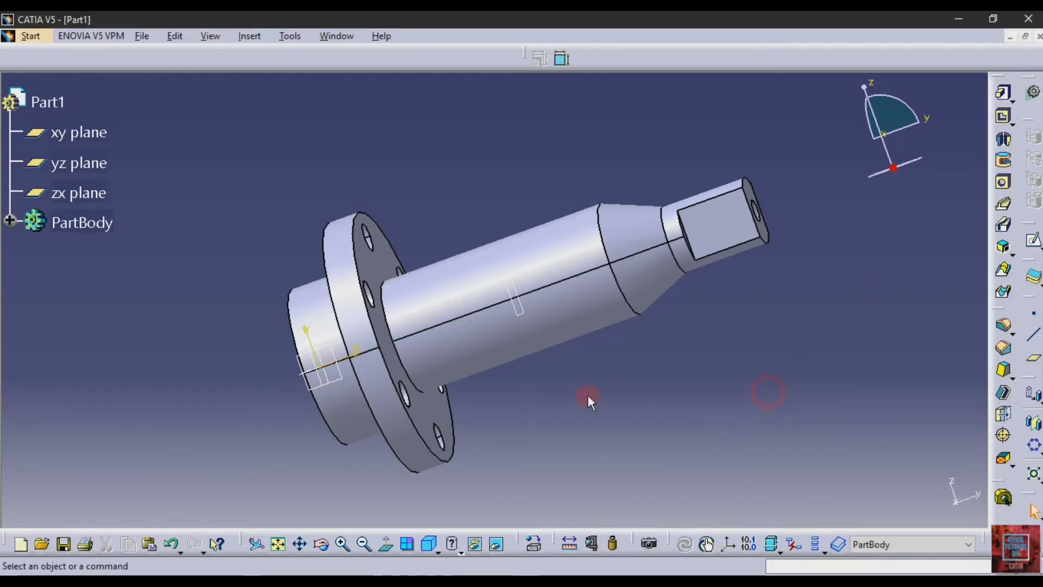
- Start a sketch on the new offset plane and project the main cylinder's circular edge into it
{"action": "left_click", "coordinate": [518, 311]}
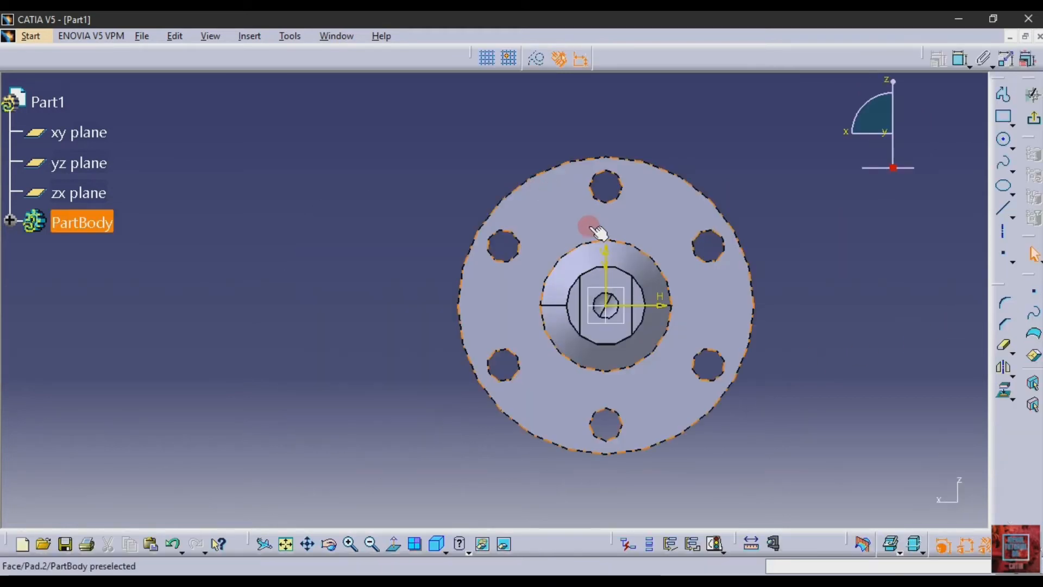
{"action": "left_click", "coordinate": [622, 240]}
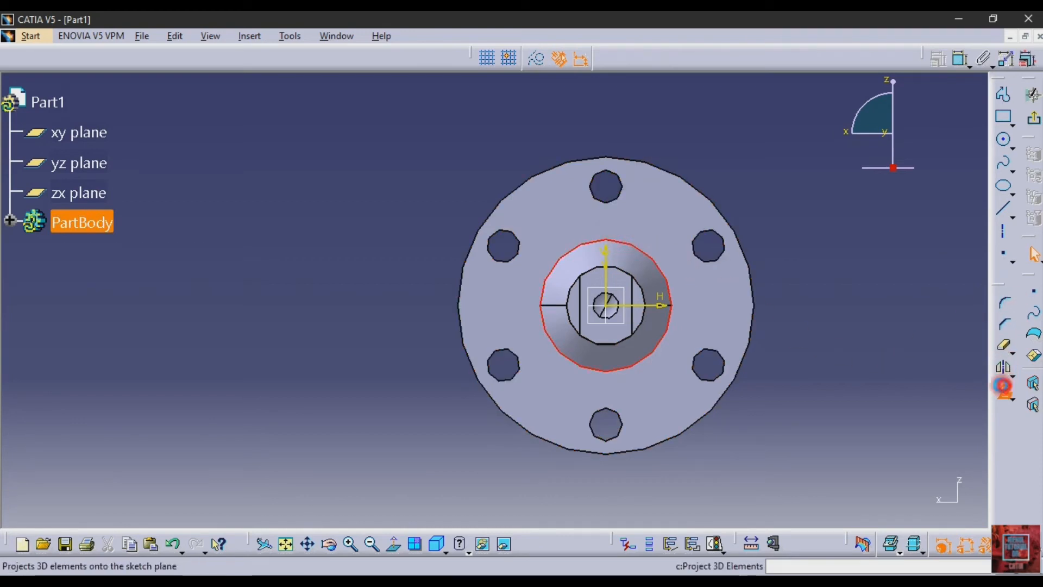
{"action": "left_click", "coordinate": [1004, 389]}
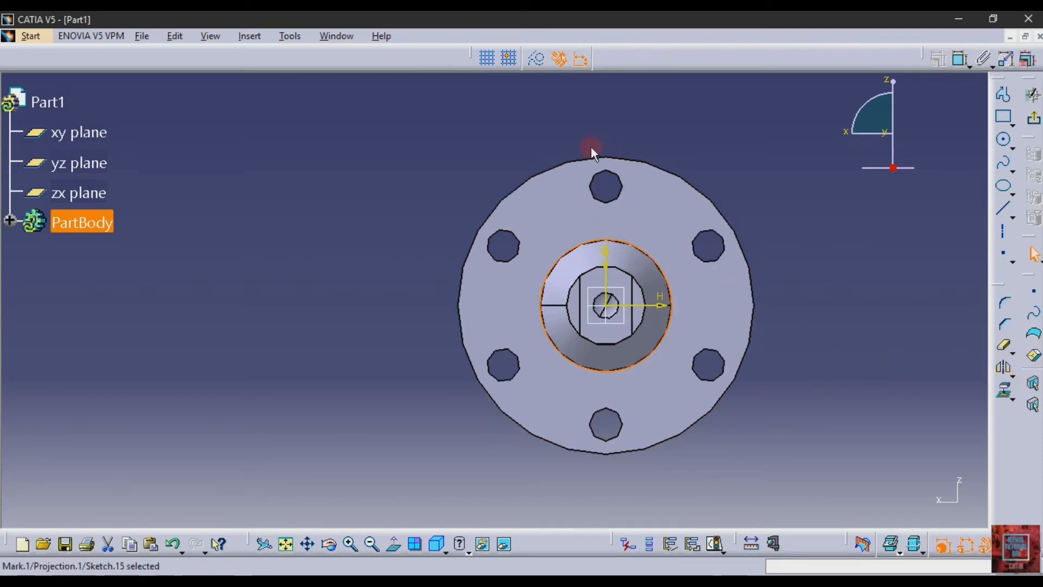
{"action": "left_click", "coordinate": [662, 121]}
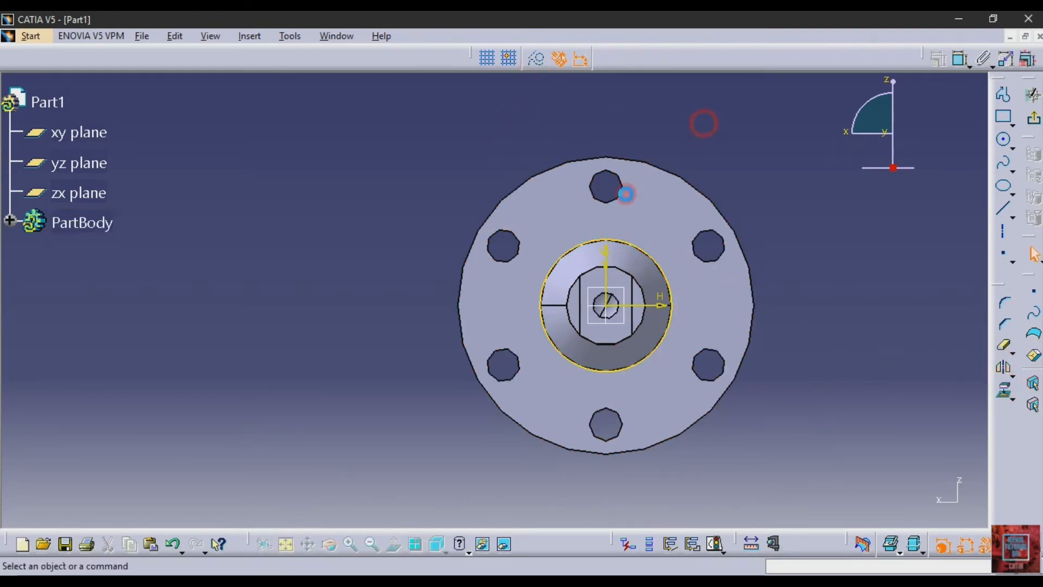
- Enlarge the projected shaft circle in the sketch and check the groove profile in Section C-C of the PDF drawing
{"action": "left_click", "coordinate": [351, 545]}
{"action": "left_click", "coordinate": [271, 546]}
{"action": "left_click", "coordinate": [286, 547]}
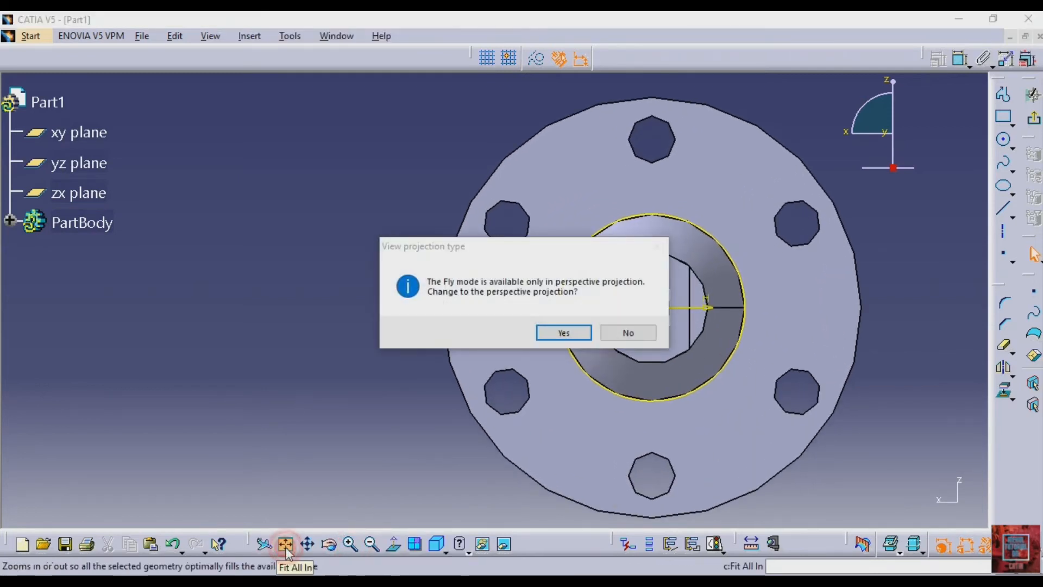
{"action": "left_click", "coordinate": [622, 331]}
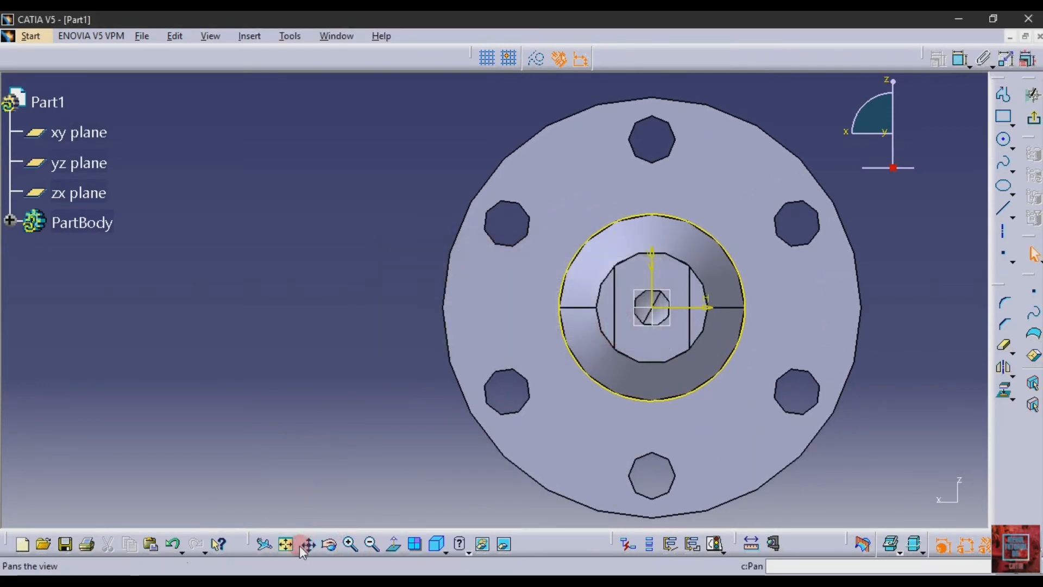
{"action": "left_click", "coordinate": [285, 544]}
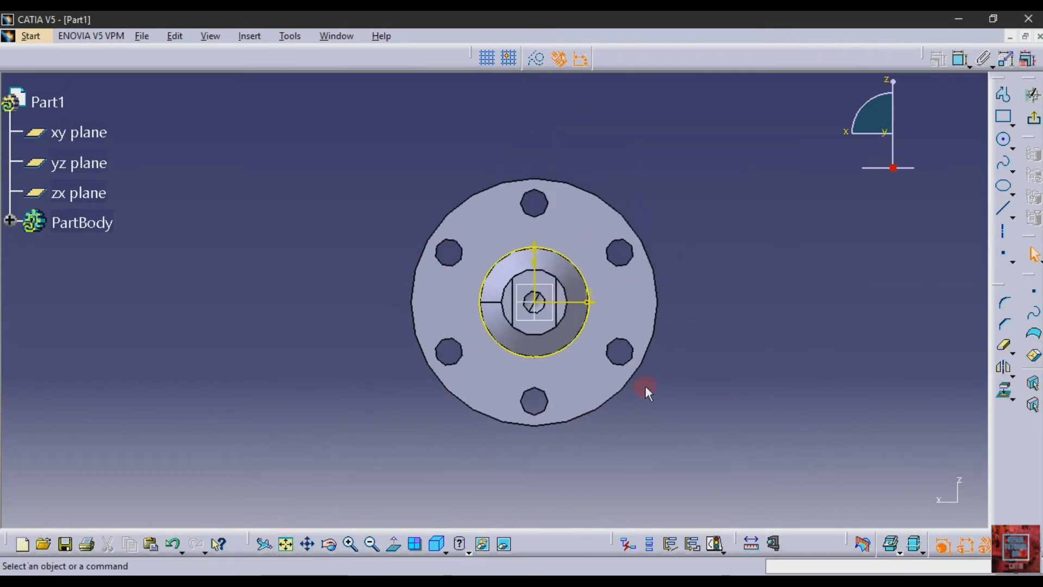
{"action": "left_click", "coordinate": [351, 544]}
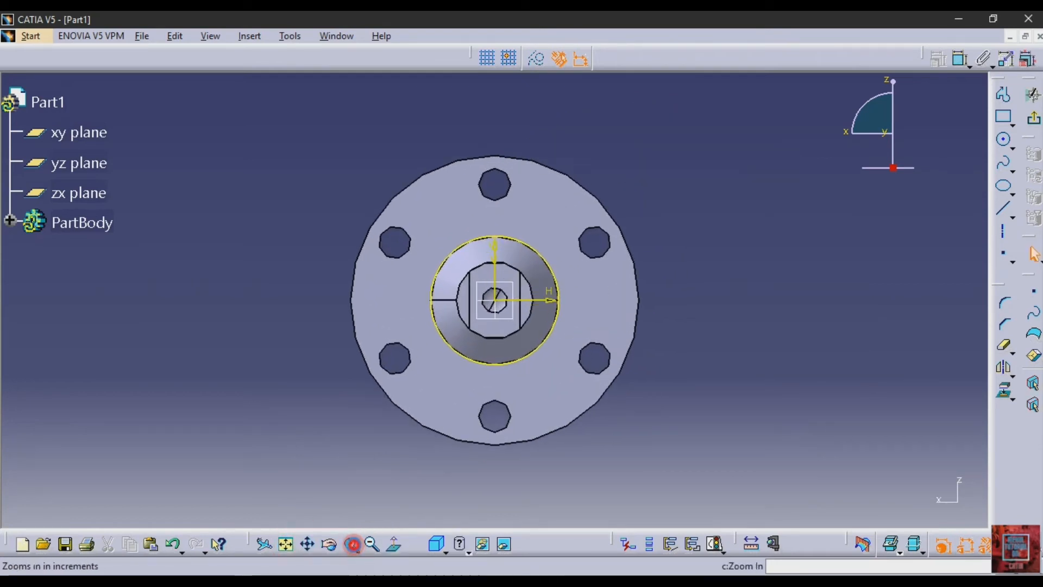
{"action": "left_click", "coordinate": [353, 545]}
{"action": "left_click", "coordinate": [354, 544]}
{"action": "left_click", "coordinate": [353, 544]}
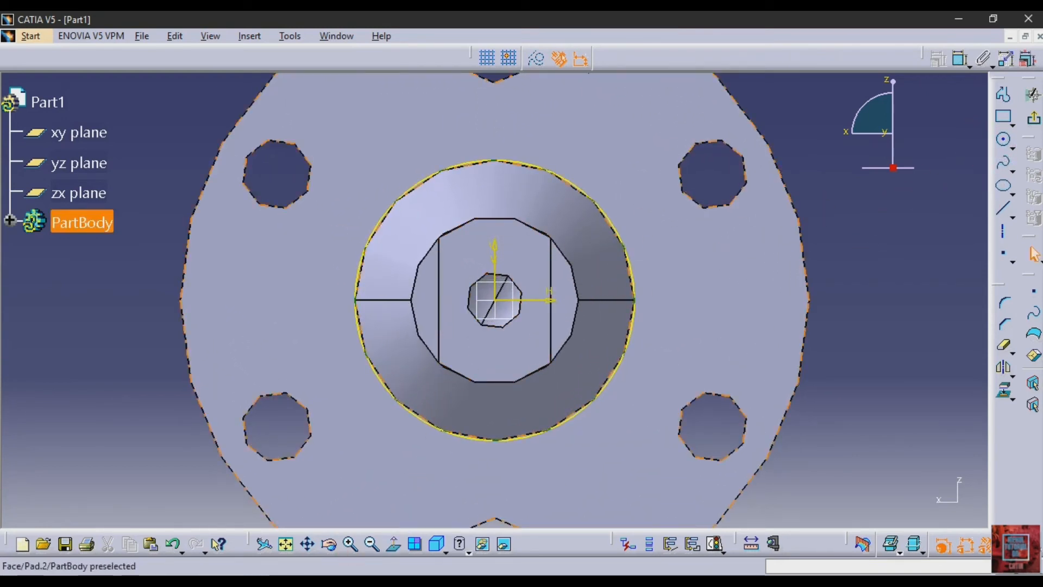
{"action": "key", "text": "alt+Tab"}
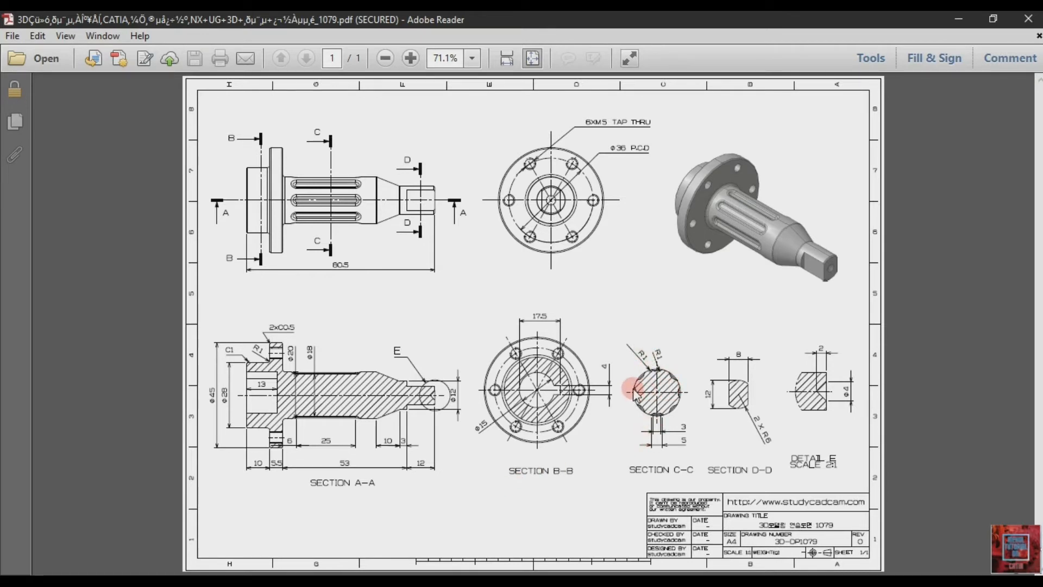
{"action": "key", "text": "alt+Tab"}
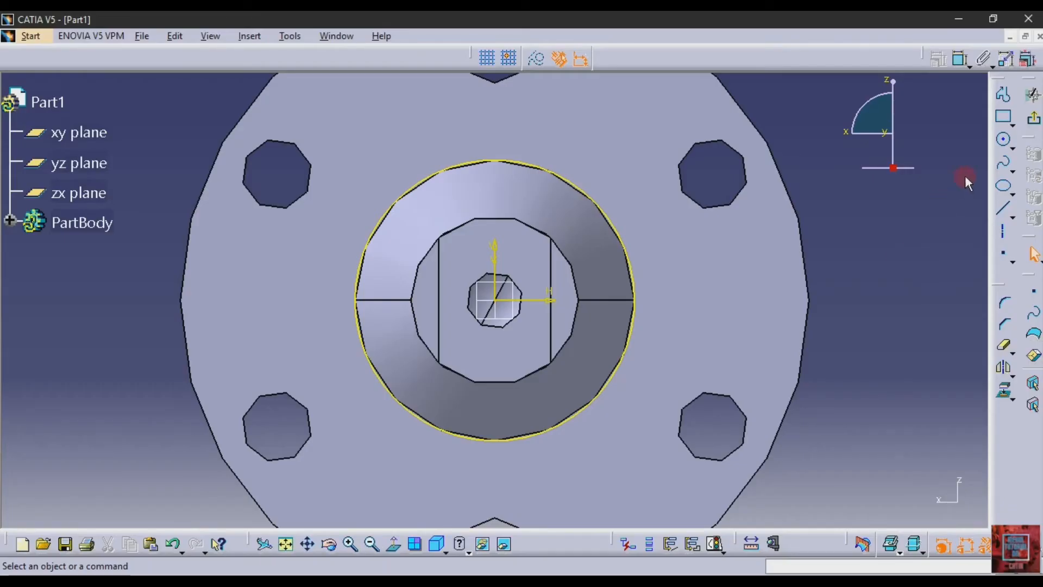
- Draw a three-point arc of about 1.4 mm radius with both ends on the projected circle's top and its middle bulging inward
{"action": "left_click", "coordinate": [1011, 144]}
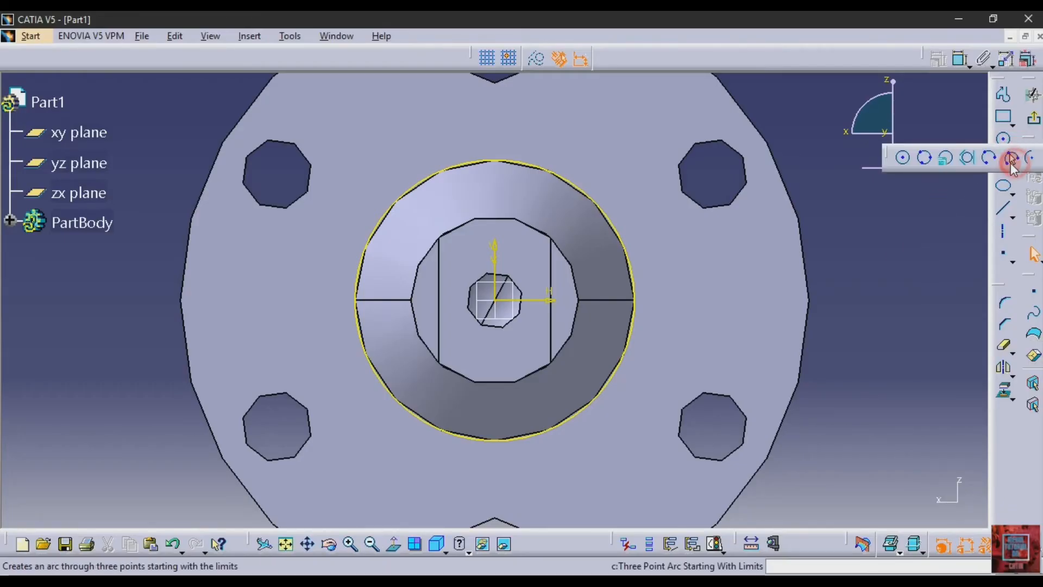
{"action": "left_click", "coordinate": [1011, 158]}
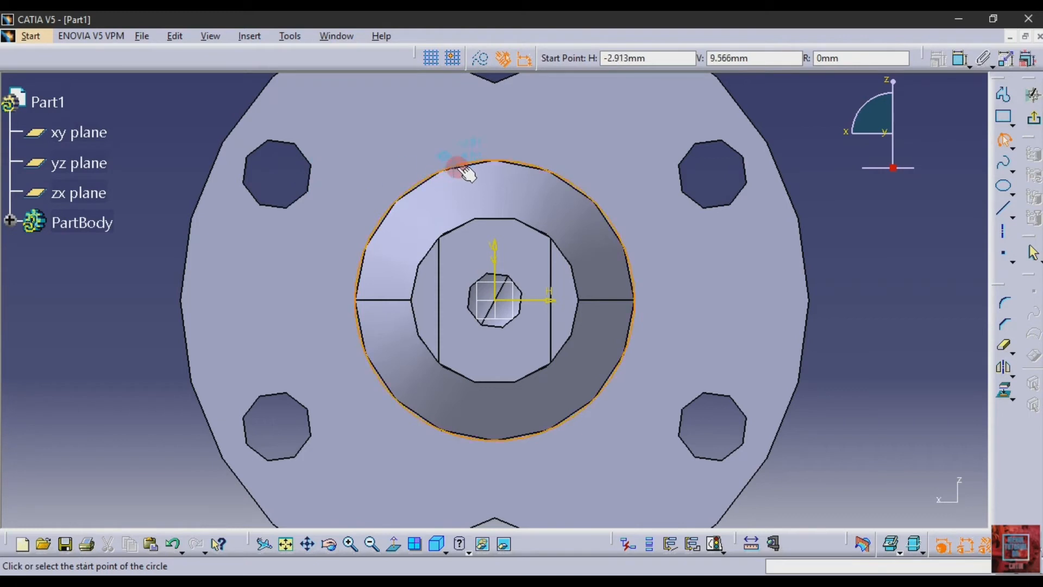
{"action": "left_click", "coordinate": [482, 165]}
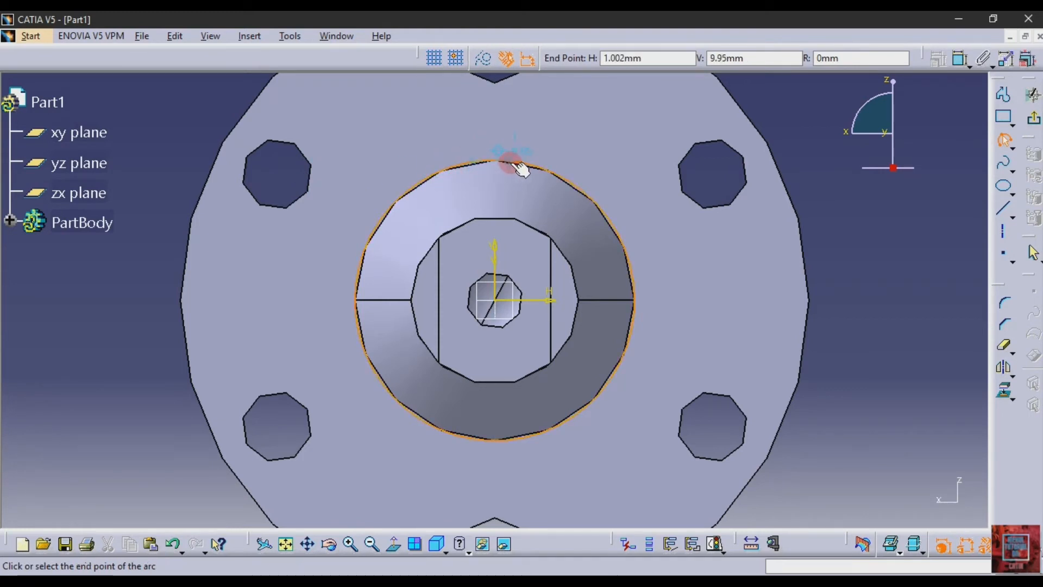
{"action": "left_click", "coordinate": [517, 166]}
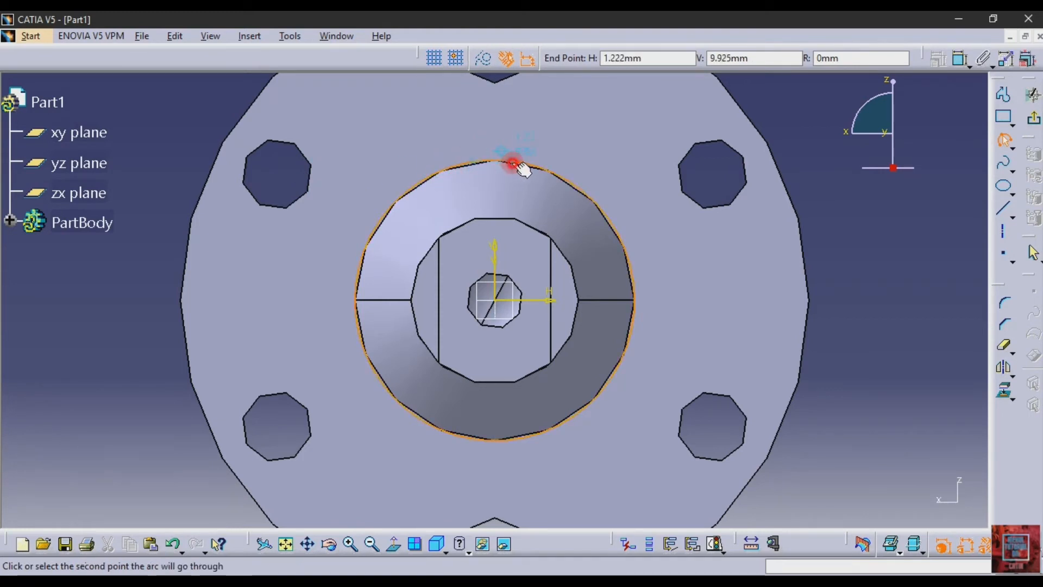
{"action": "left_click", "coordinate": [494, 178]}
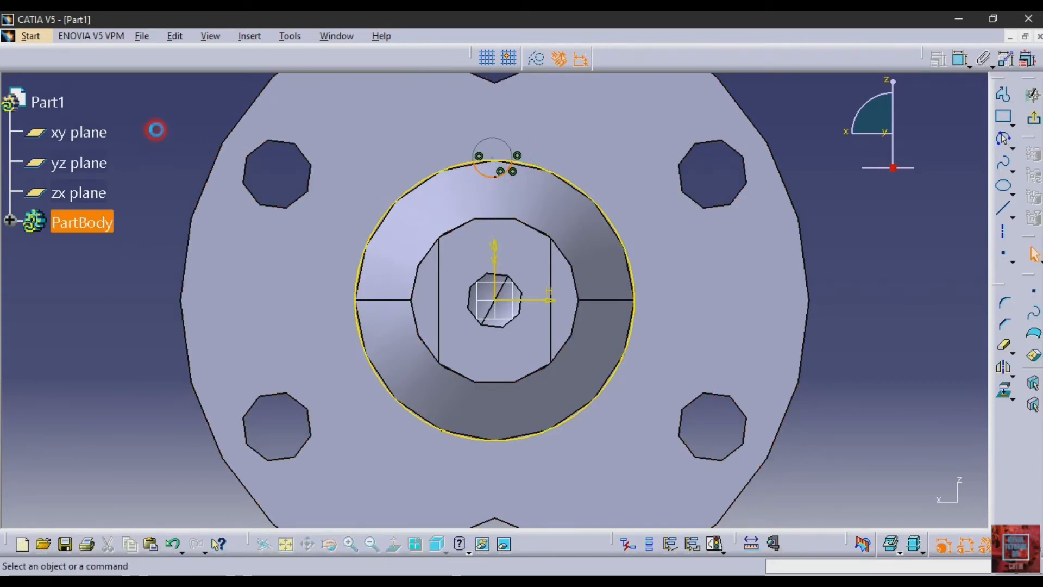
- Dimension the groove arc's left endpoint from the sketch's vertical axis and set the distance to 1.5 mm
{"action": "left_click", "coordinate": [580, 58]}
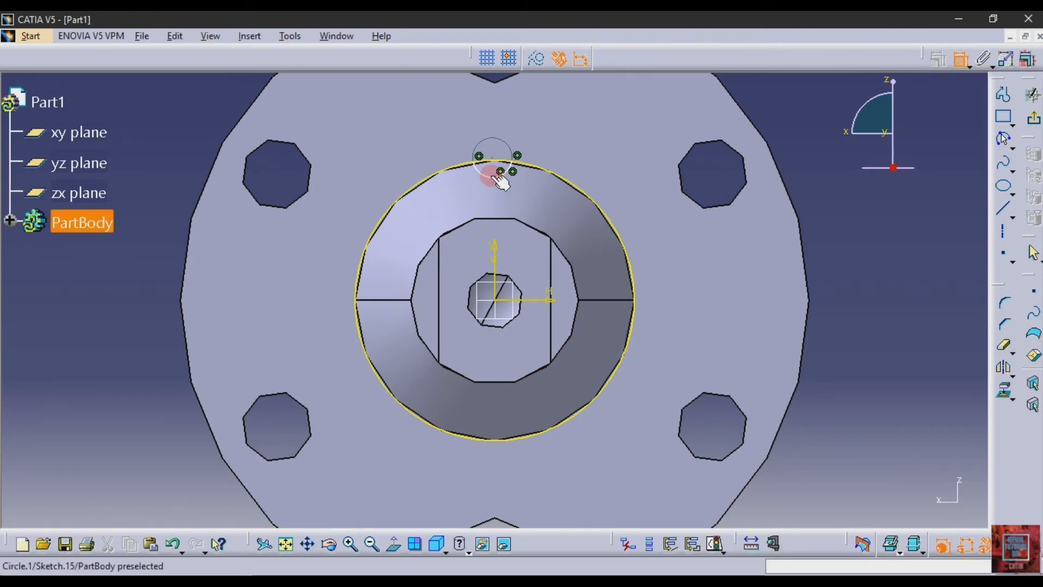
{"action": "left_click", "coordinate": [480, 164]}
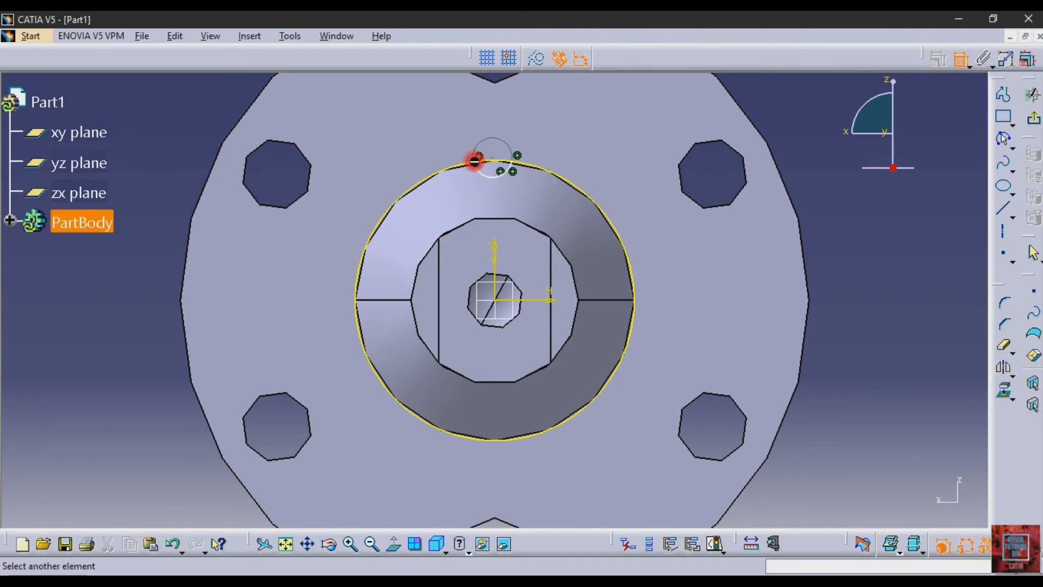
{"action": "left_click", "coordinate": [494, 255]}
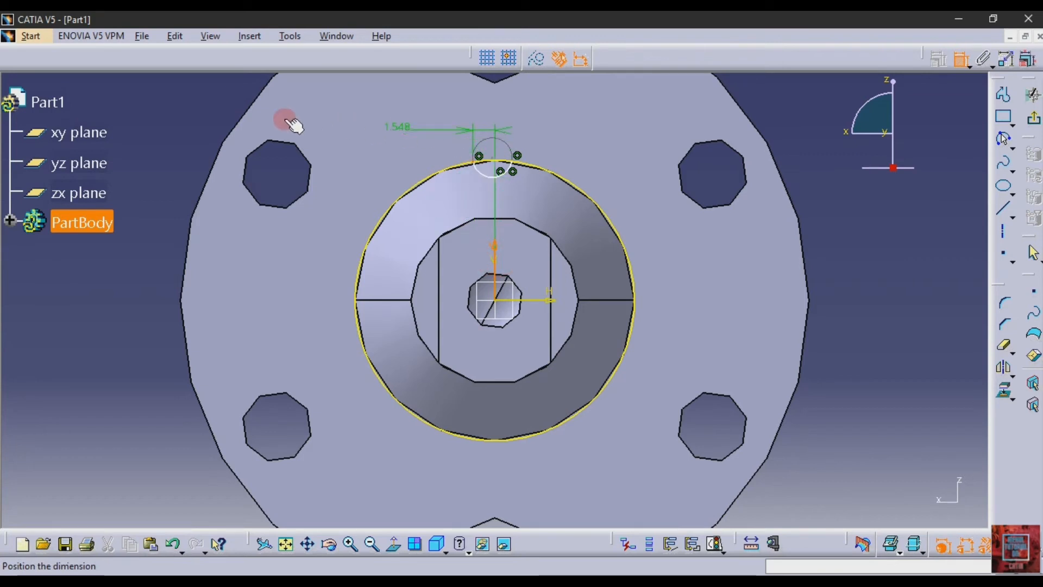
{"action": "left_click", "coordinate": [177, 128]}
{"action": "double_click", "coordinate": [179, 114]}
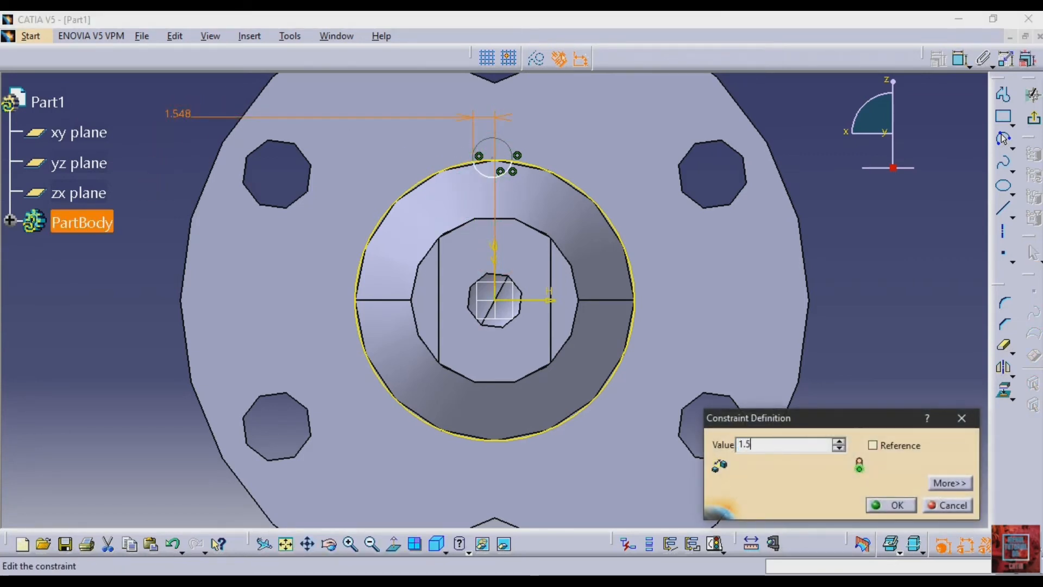
{"action": "type", "text": "1.5"}
{"action": "key", "text": "Return"}
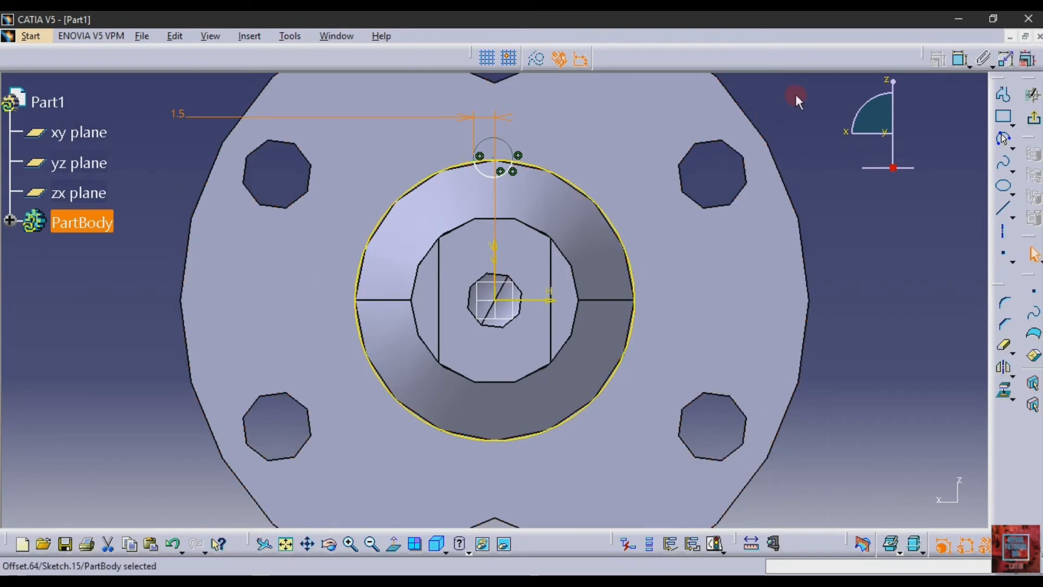
- Dimension the groove arc's right endpoint from the vertical axis and set the distance to 1.5 mm
{"action": "left_click", "coordinate": [960, 58]}
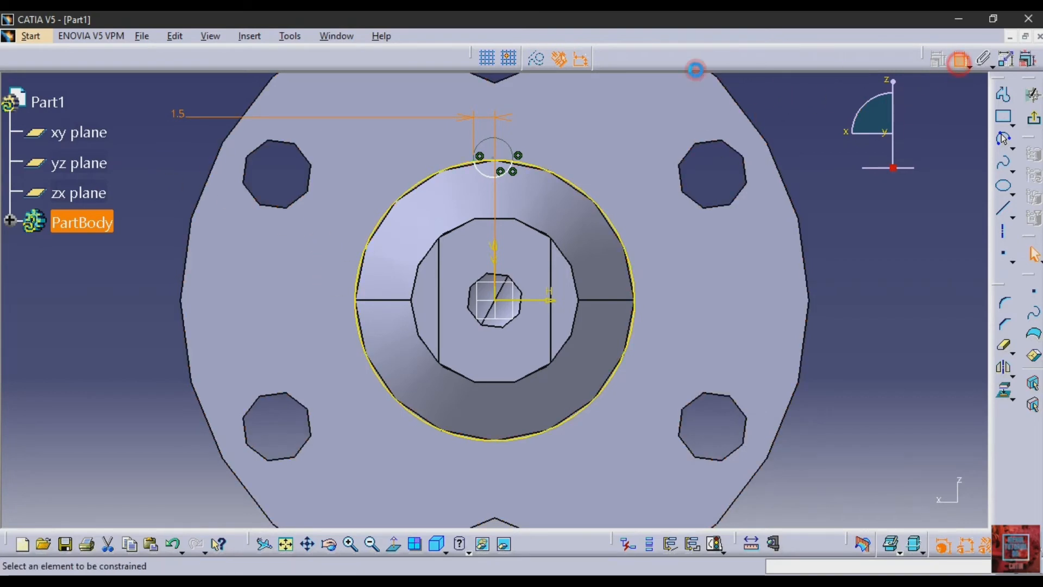
{"action": "left_click", "coordinate": [514, 166]}
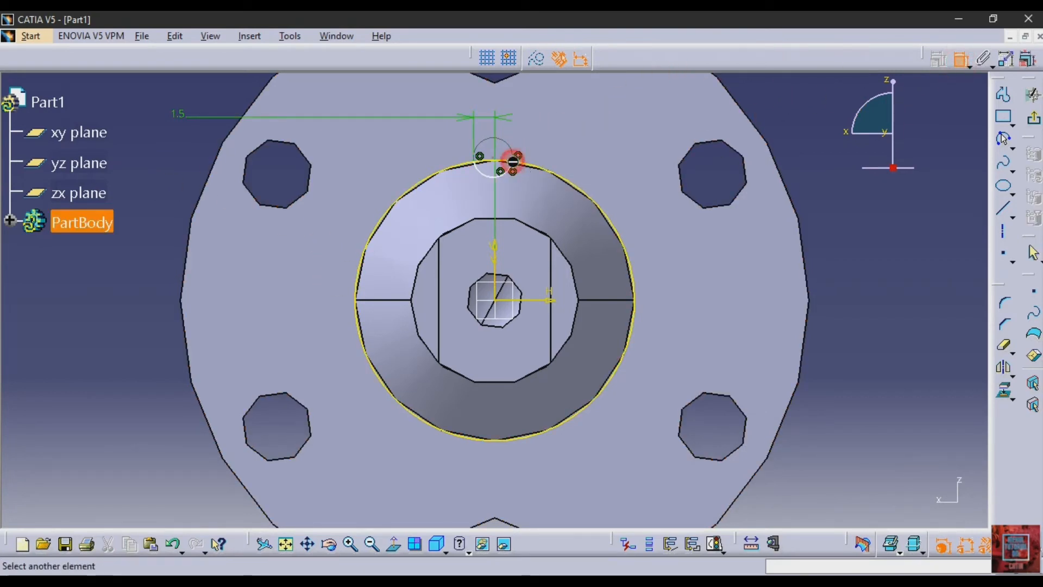
{"action": "left_click", "coordinate": [494, 246]}
{"action": "left_click", "coordinate": [797, 112]}
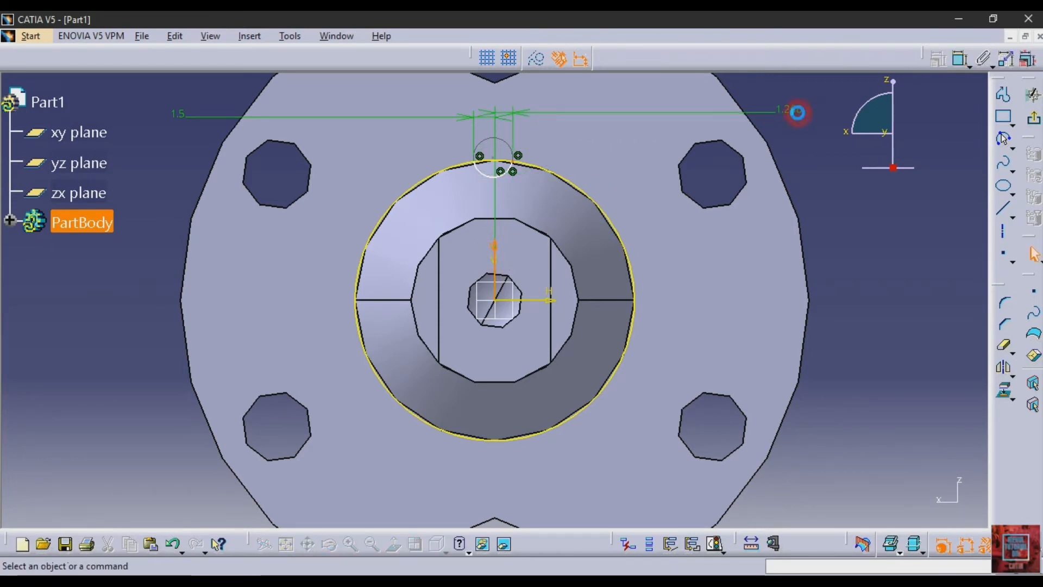
{"action": "double_click", "coordinate": [788, 109]}
{"action": "type", "text": "1.5"}
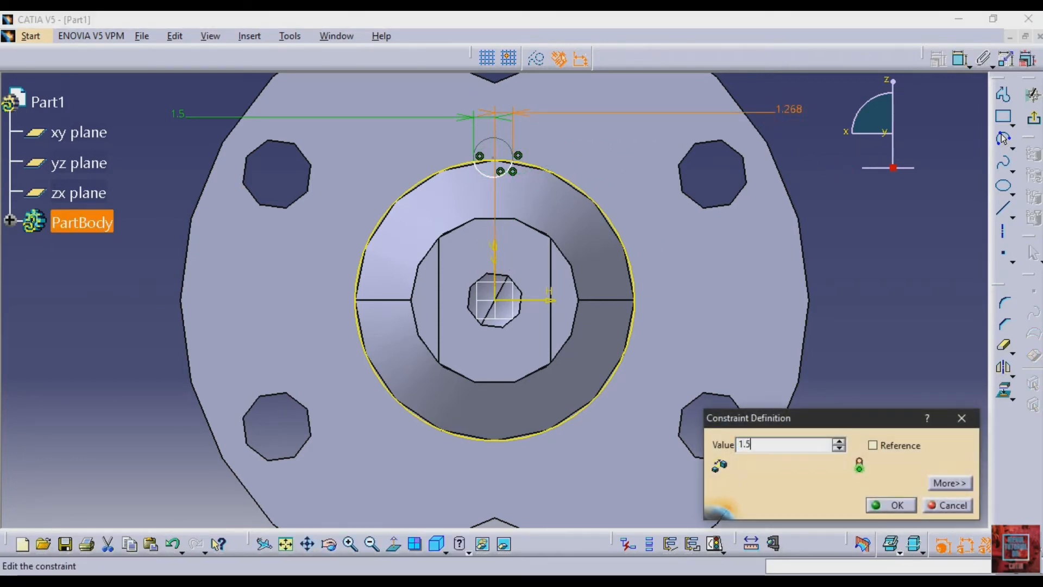
{"action": "key", "text": "Return"}
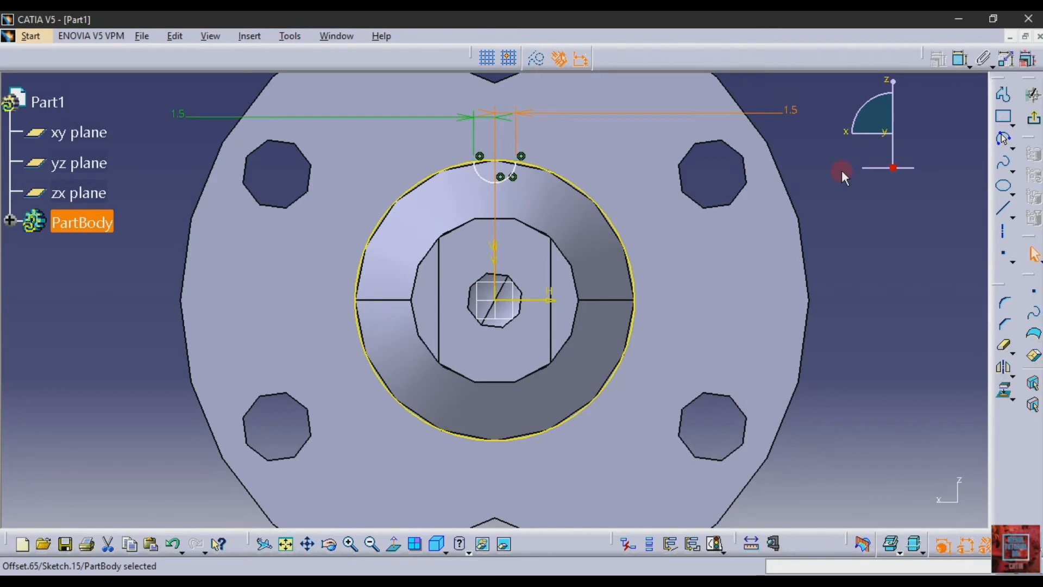
- Constrain the groove arc's lowest point to 1 mm below the top of the projected circle and exit the sketch
{"action": "left_click", "coordinate": [962, 62]}
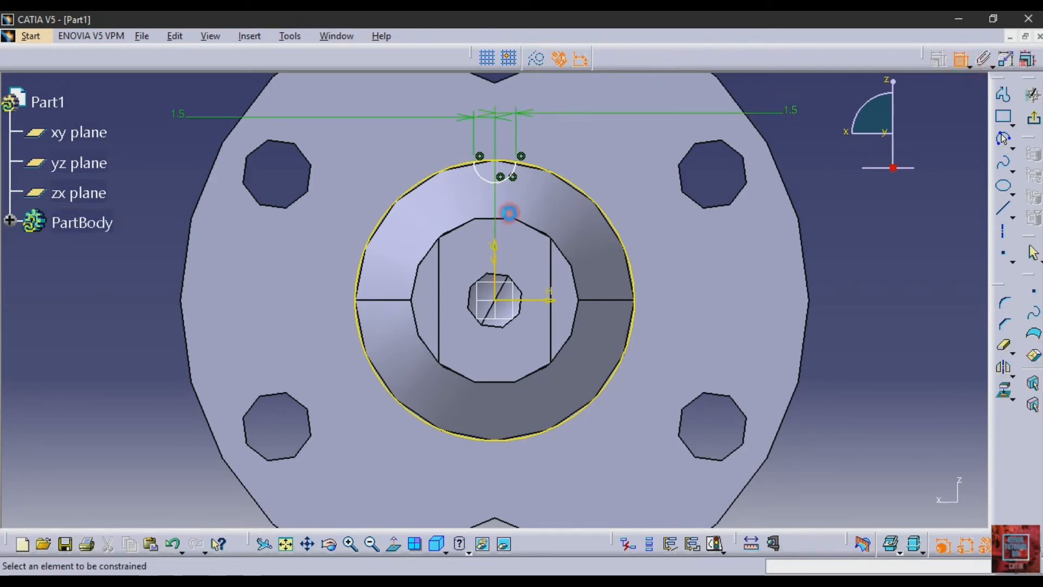
{"action": "left_click", "coordinate": [495, 182]}
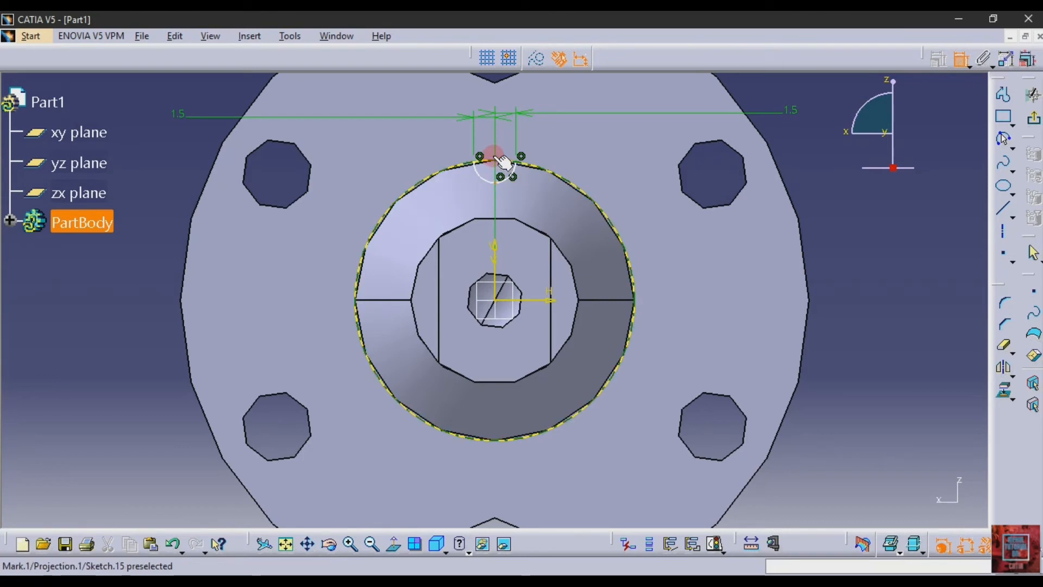
{"action": "left_click", "coordinate": [505, 161]}
{"action": "left_click", "coordinate": [821, 158]}
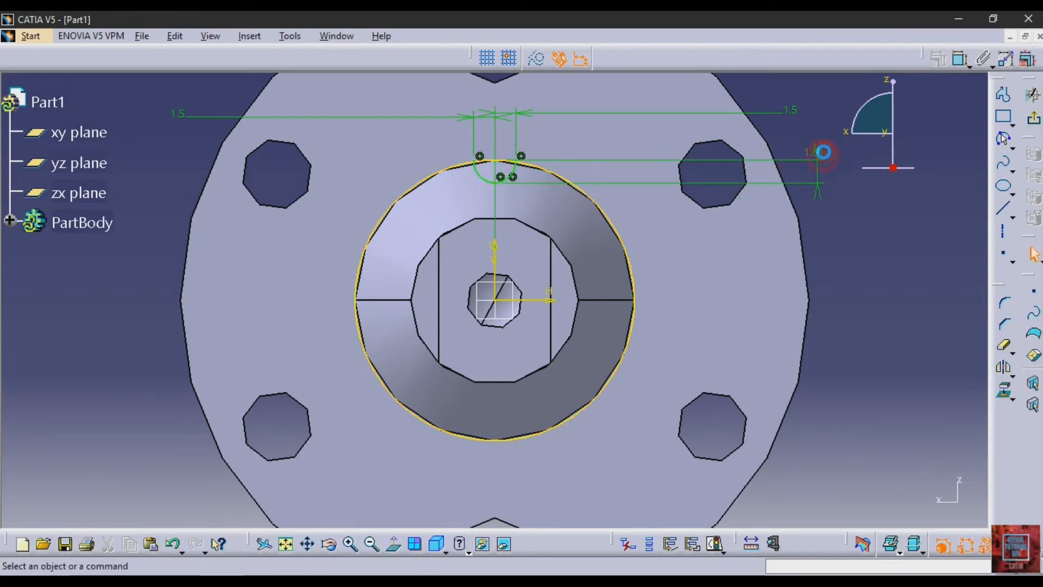
{"action": "double_click", "coordinate": [810, 139]}
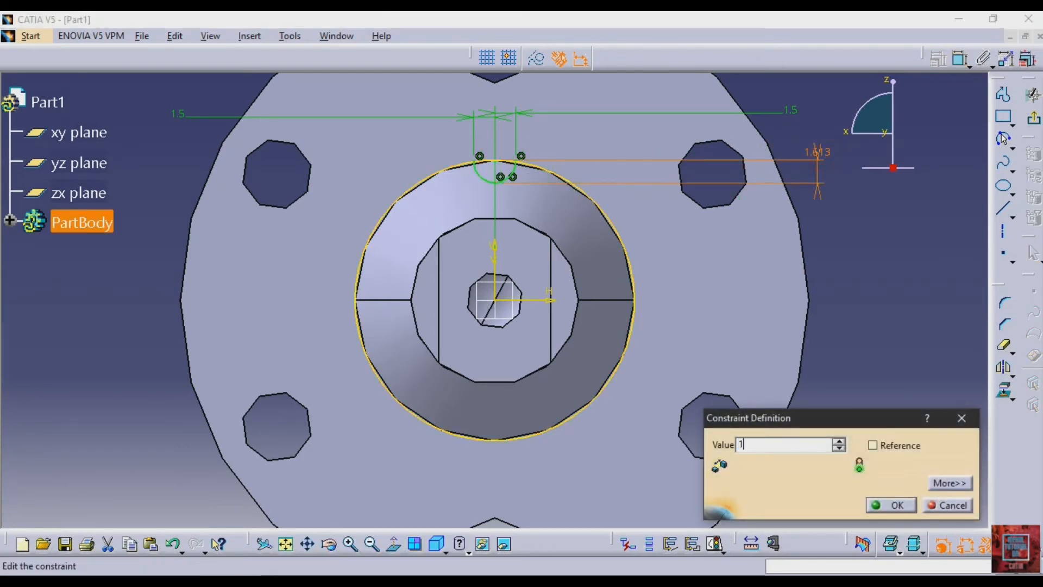
{"action": "type", "text": "1"}
{"action": "key", "text": "Return"}
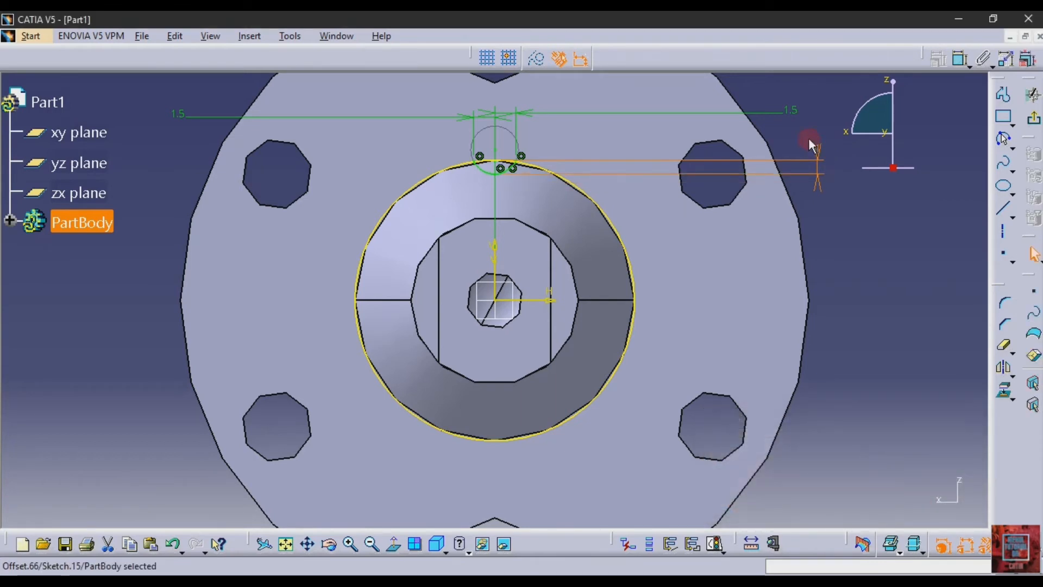
{"action": "left_click", "coordinate": [903, 275]}
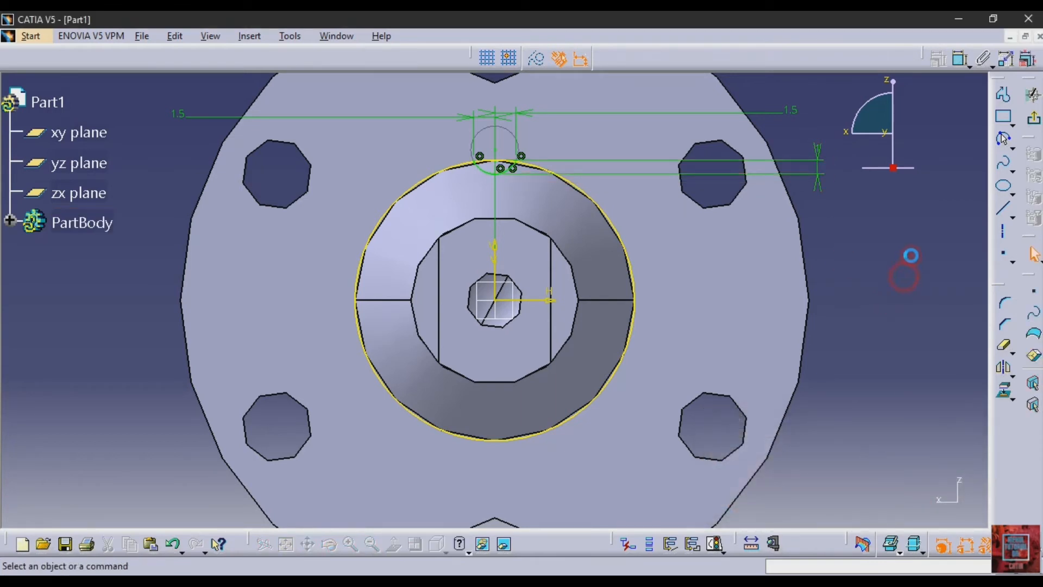
{"action": "left_click", "coordinate": [1035, 121]}
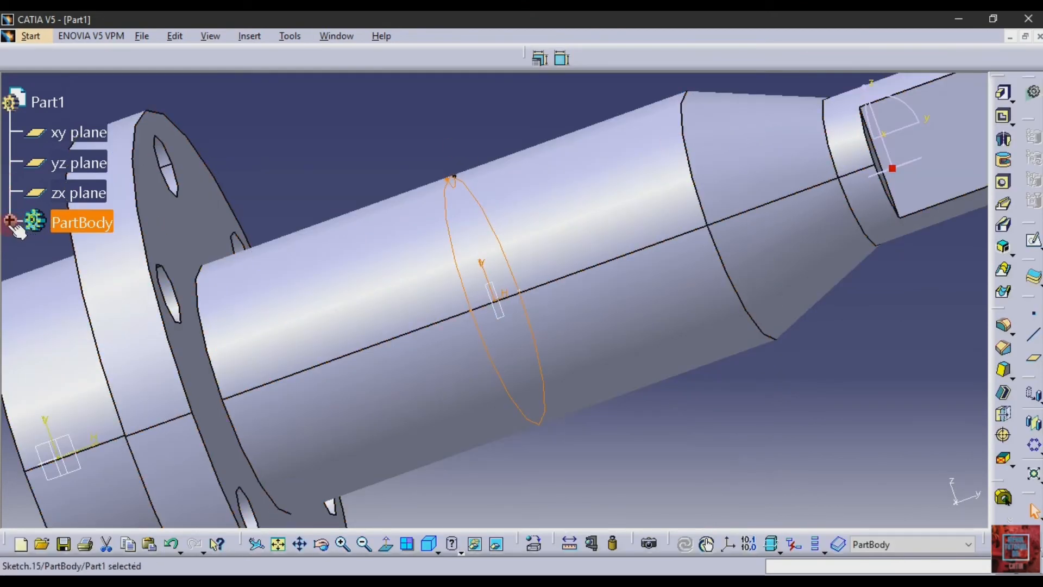
- Reopen Sketch.15, trim away the projected circle outside the groove arc's ends to leave a closed profile, and exit the sketch
{"action": "left_click", "coordinate": [10, 220]}
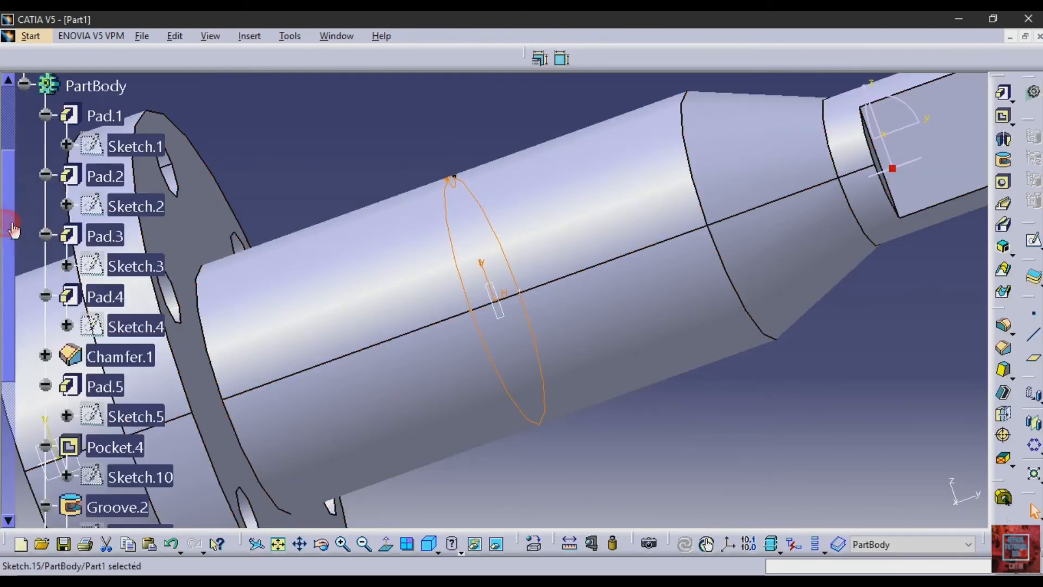
{"action": "scroll", "coordinate": [109, 239], "scroll_direction": "down", "scroll_amount": 8}
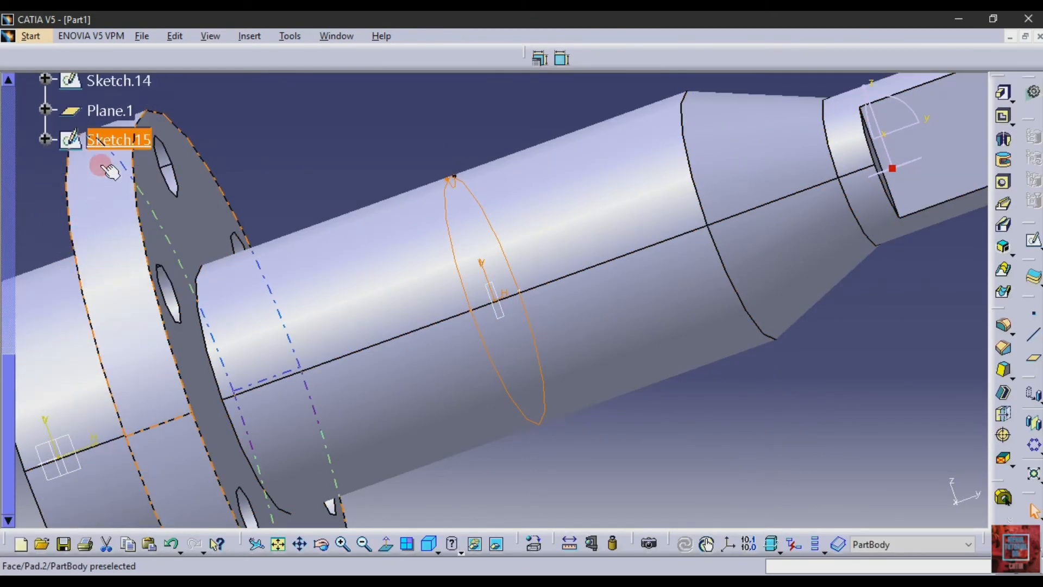
{"action": "left_click", "coordinate": [109, 139]}
{"action": "double_click", "coordinate": [109, 139]}
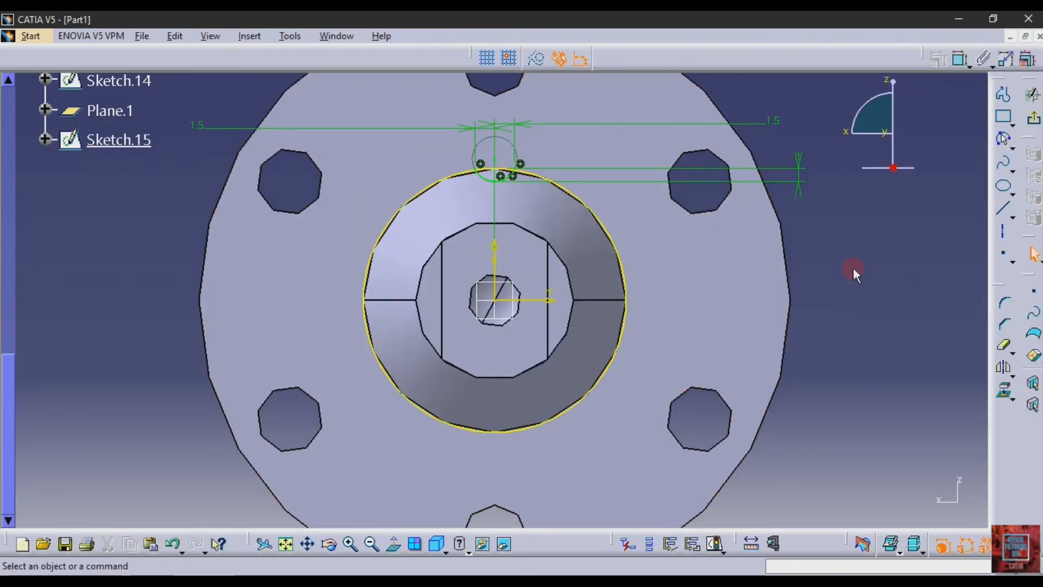
{"action": "left_click", "coordinate": [1005, 345]}
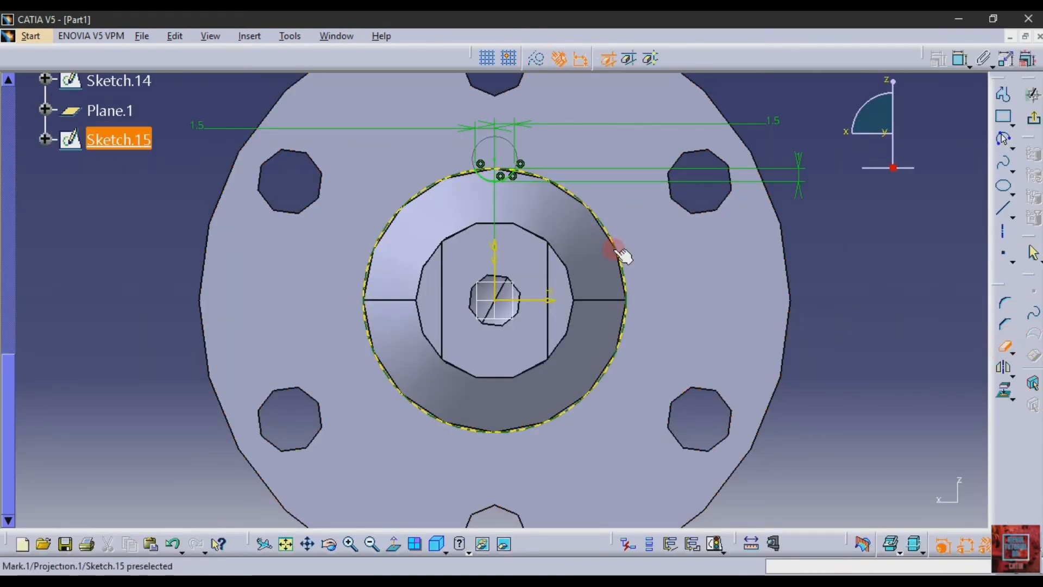
{"action": "left_click", "coordinate": [615, 248]}
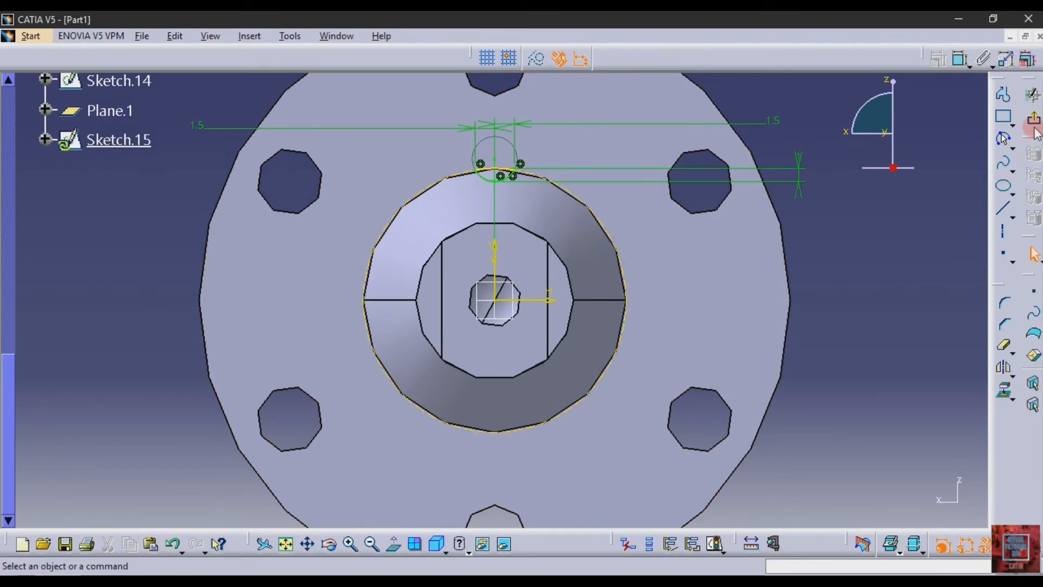
{"action": "left_click", "coordinate": [707, 118]}
{"action": "left_click", "coordinate": [1034, 95]}
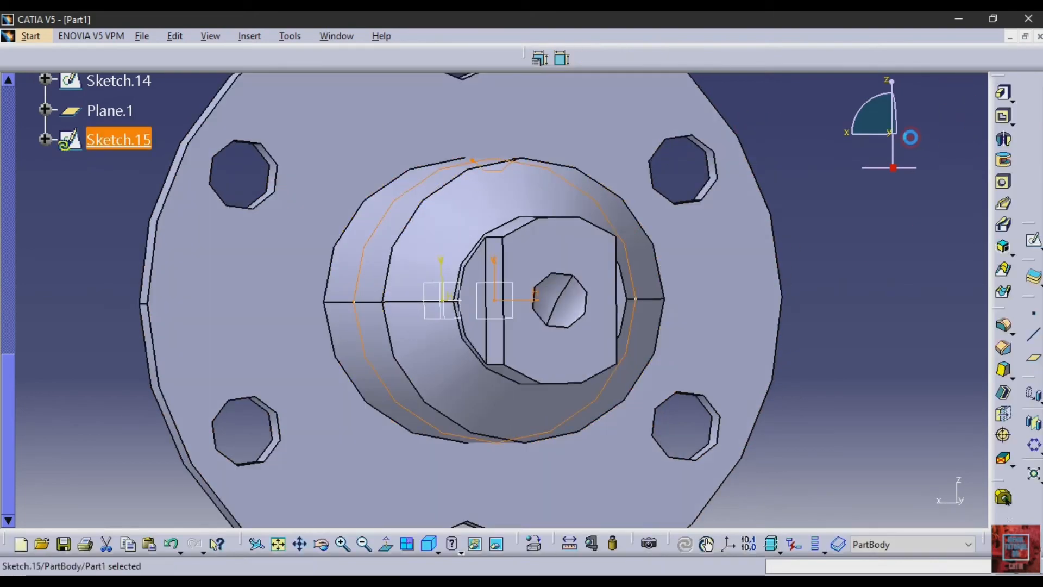
- Cut the groove profile as a pocket with mirrored extent and a depth of 25/2 mm
{"action": "left_click", "coordinate": [1004, 119]}
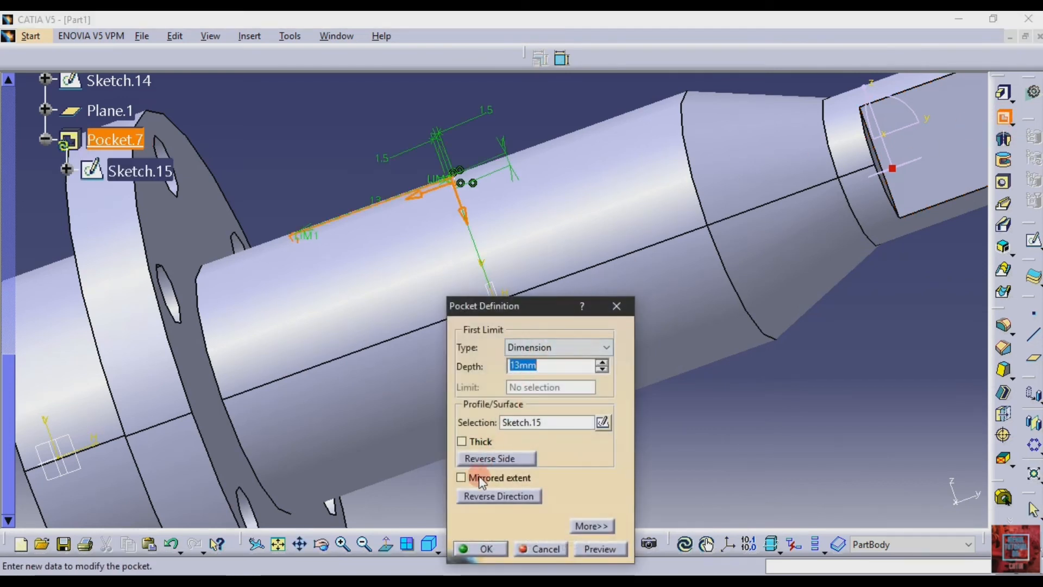
{"action": "left_click", "coordinate": [481, 478]}
{"action": "left_click", "coordinate": [544, 361]}
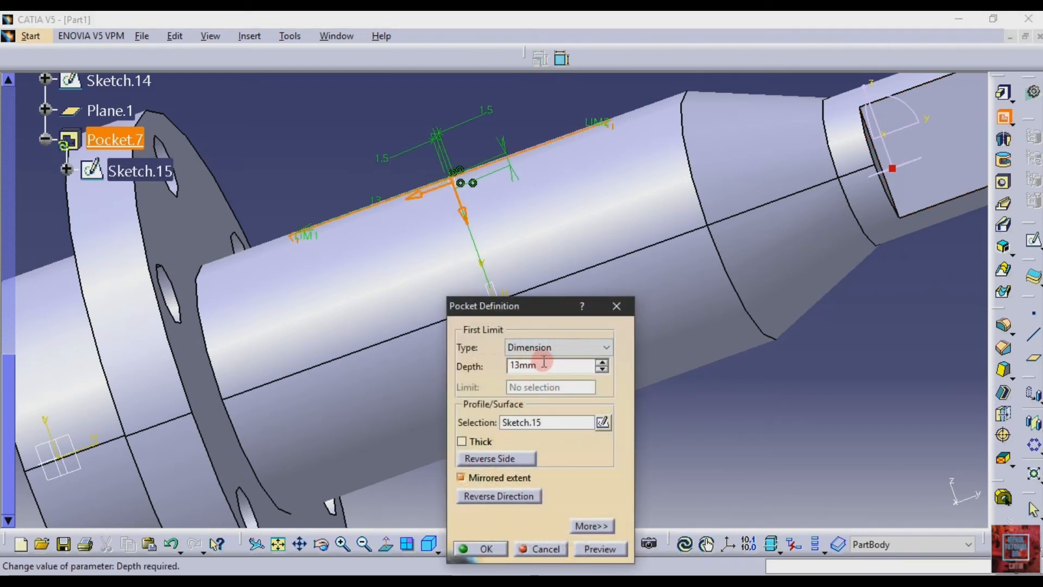
{"action": "left_click_drag", "start_coordinate": [543, 361], "coordinate": [496, 369]}
{"action": "type", "text": "2"}
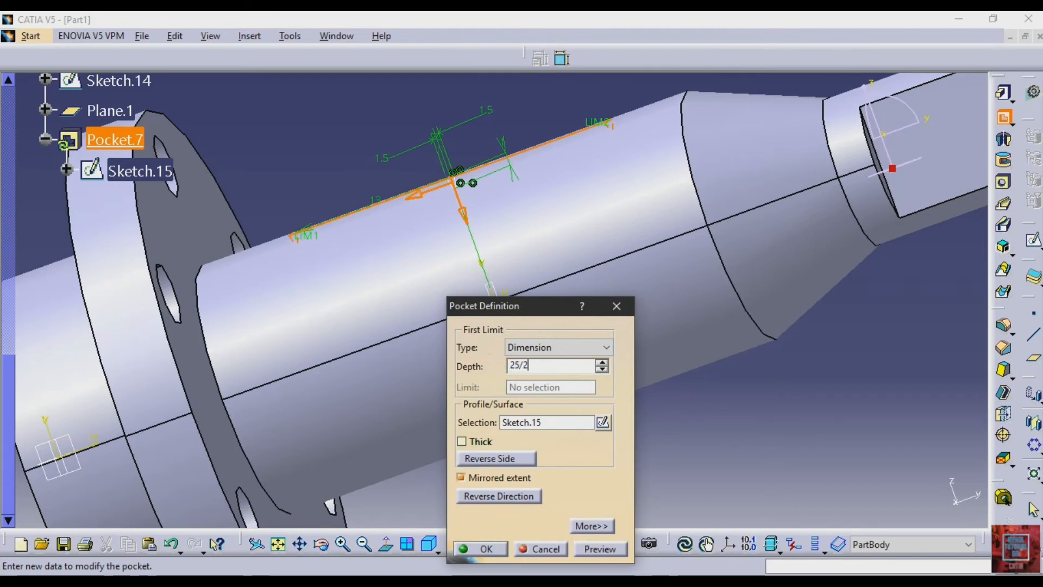
{"action": "type", "text": "5/2"}
{"action": "key", "text": "Return"}
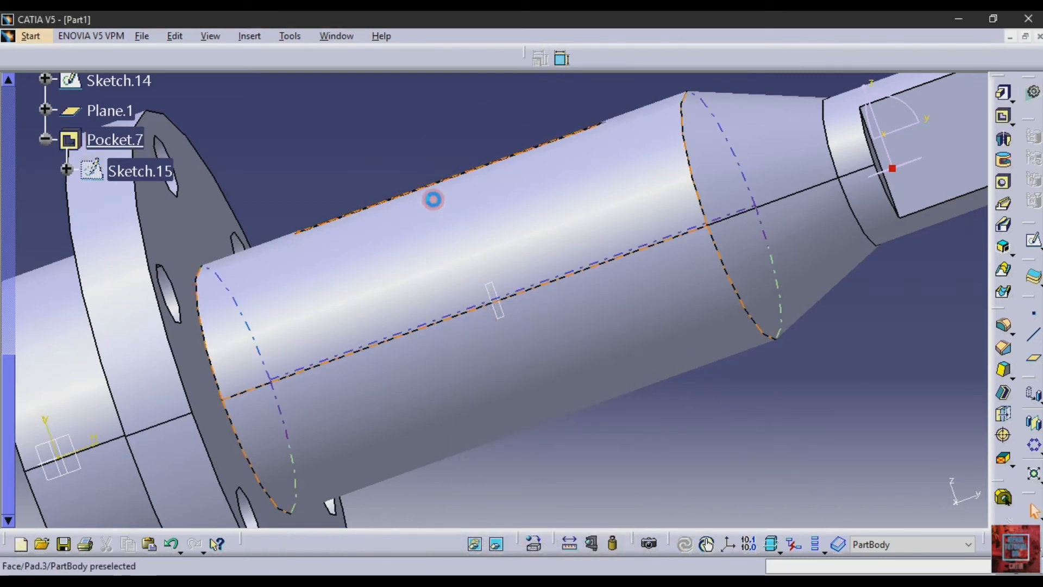
- Start a circular pattern, check the groove layout in Section C-C of the PDF drawing, and set a complete crown with 8 instances
{"action": "left_click", "coordinate": [321, 543]}
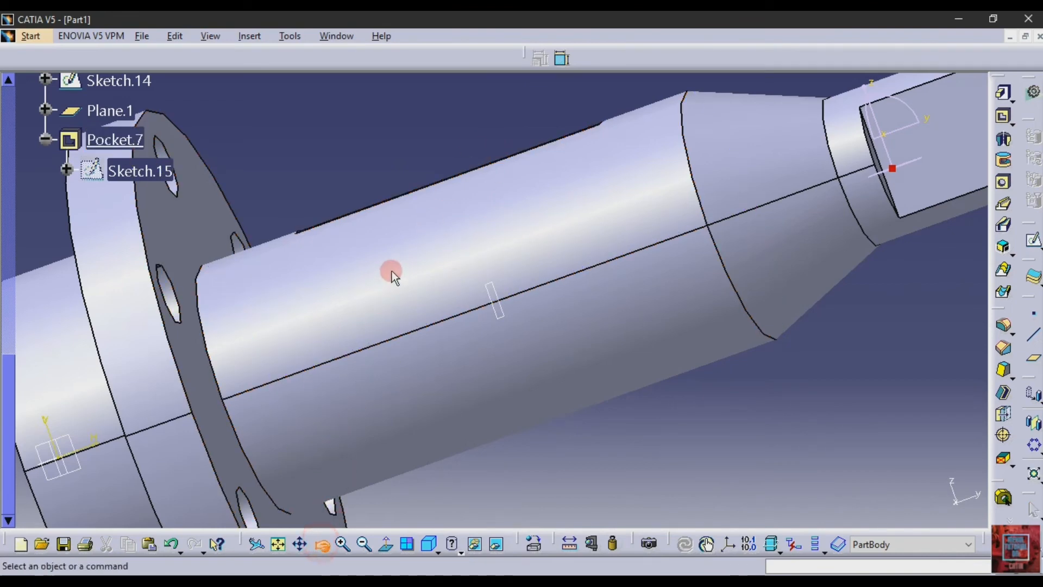
{"action": "left_click_drag", "start_coordinate": [391, 275], "coordinate": [414, 389]}
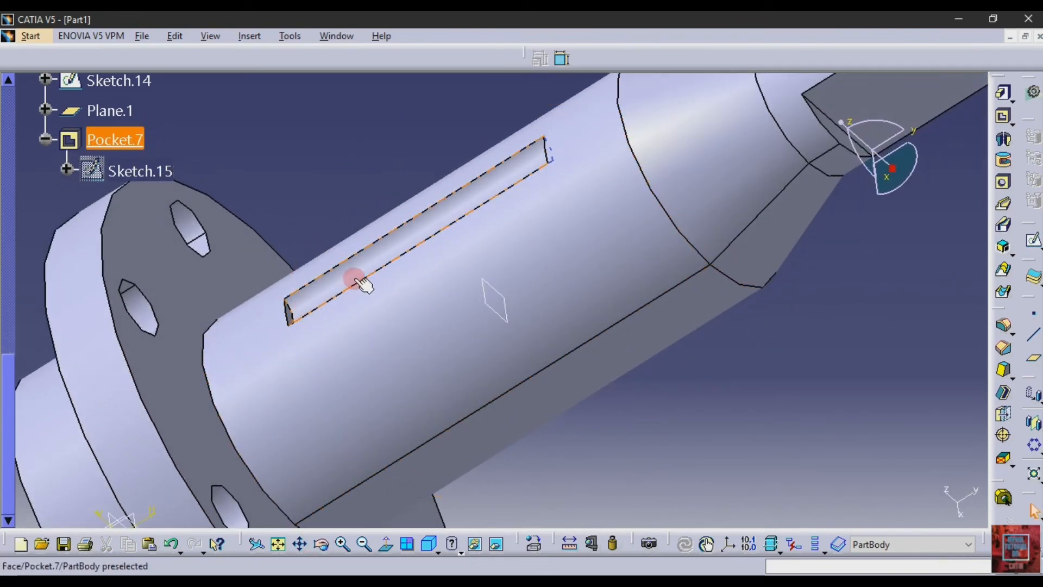
{"action": "left_click", "coordinate": [1029, 447]}
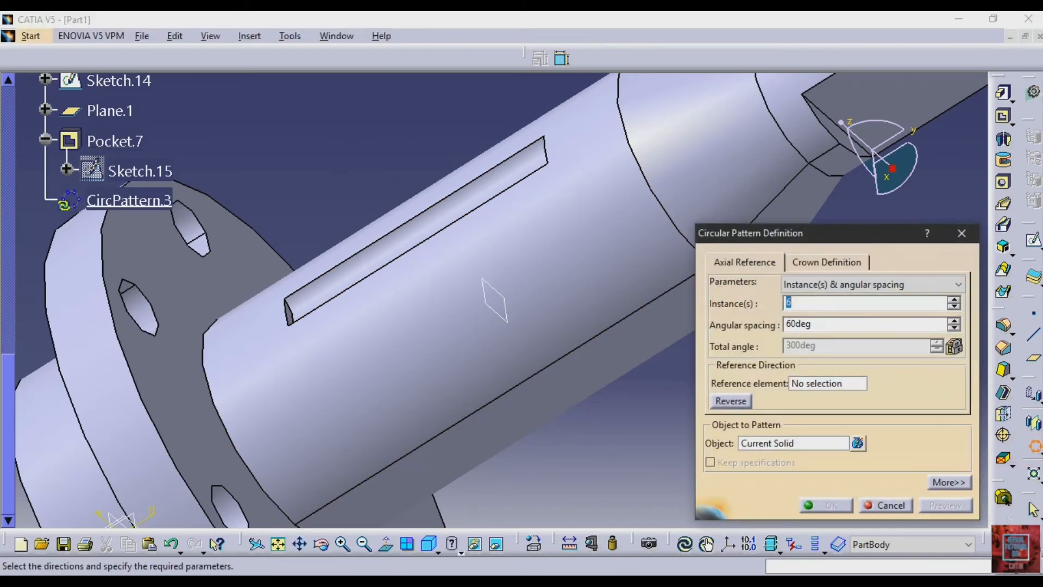
{"action": "left_click", "coordinate": [308, 580]}
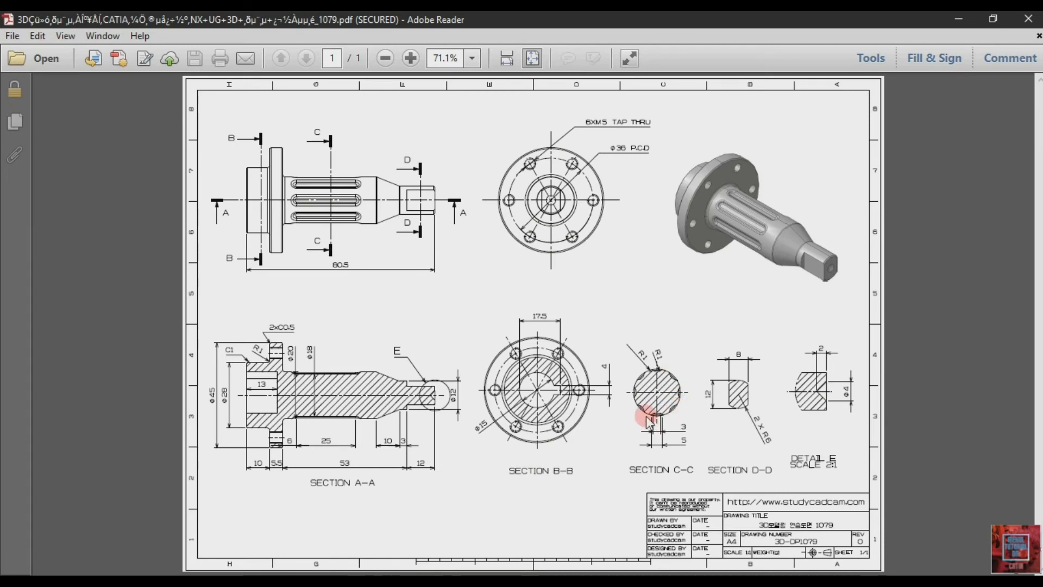
{"action": "left_click", "coordinate": [367, 579]}
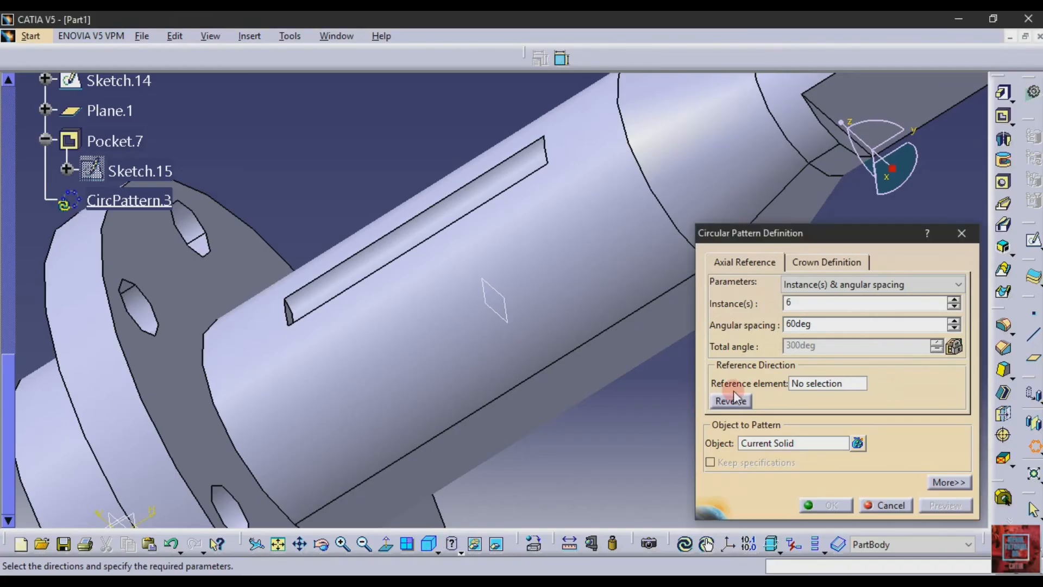
{"action": "left_click_drag", "start_coordinate": [800, 305], "coordinate": [729, 314]}
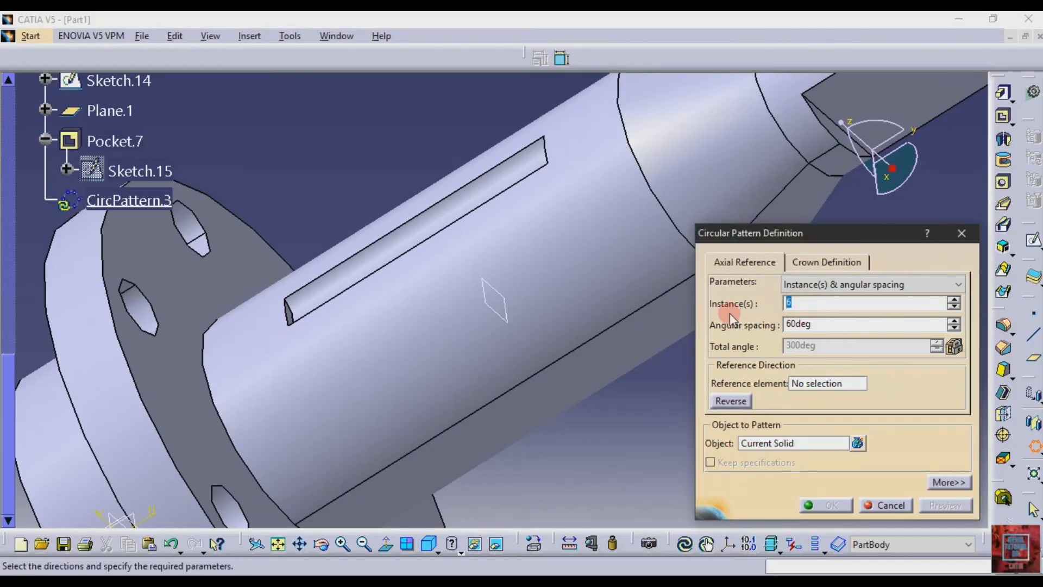
{"action": "left_click", "coordinate": [833, 283]}
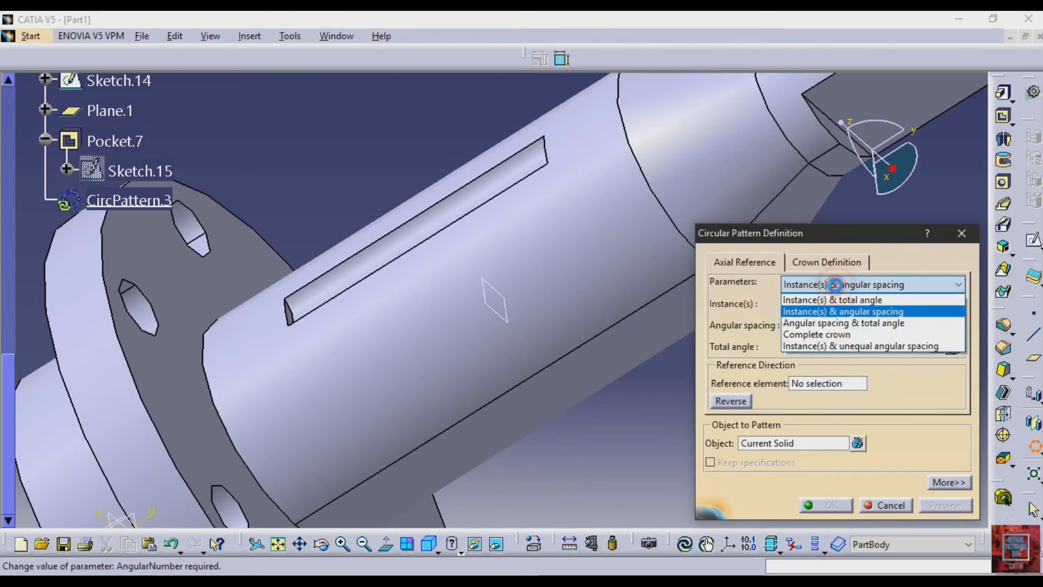
{"action": "left_click", "coordinate": [817, 328]}
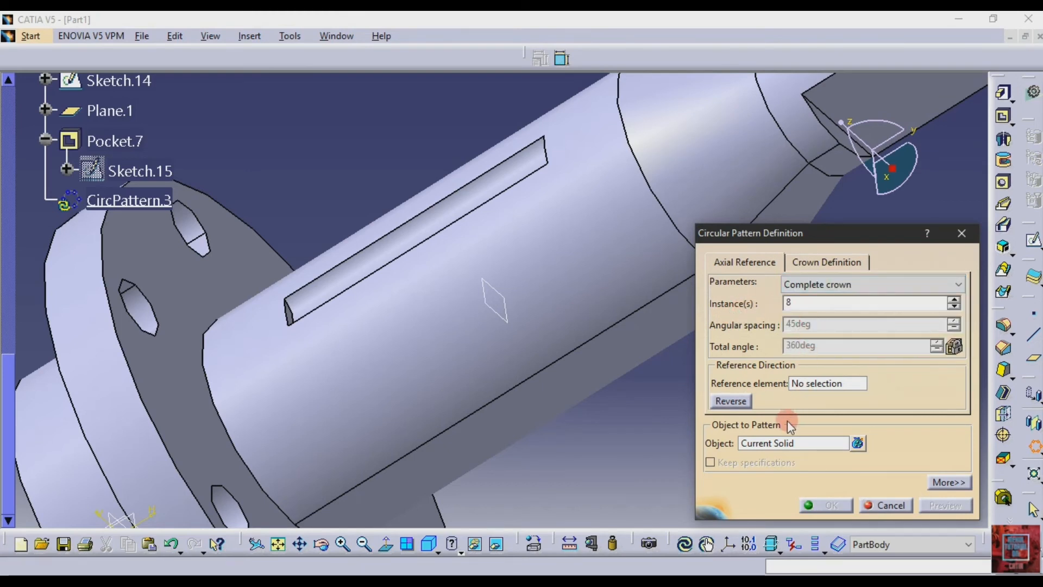
- Use the main cylinder's face as the pattern's reference element and the groove pocket as its object, then preview and create the pattern
{"action": "left_click", "coordinate": [821, 384]}
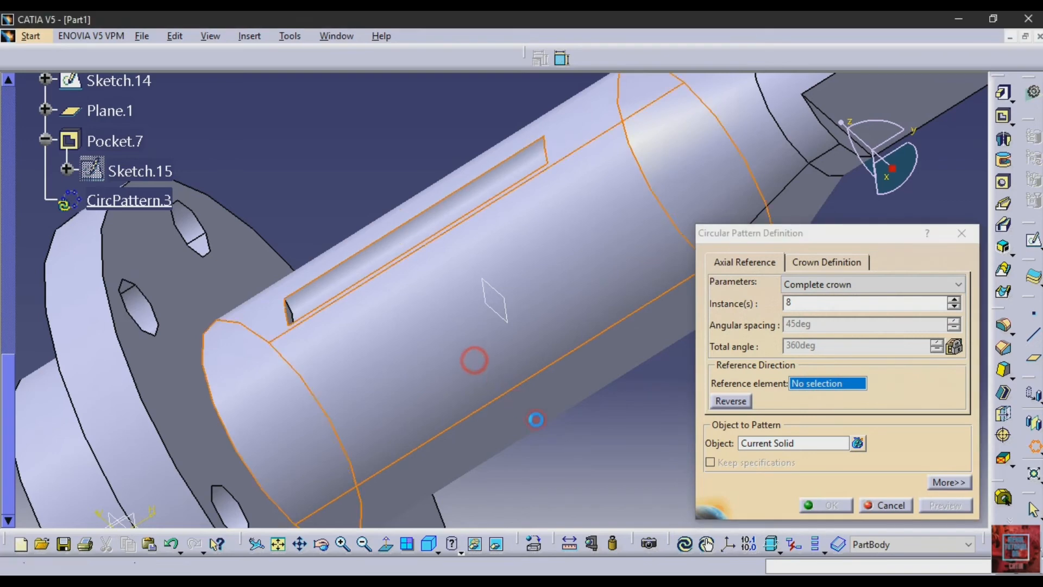
{"action": "left_click", "coordinate": [470, 359]}
{"action": "left_click", "coordinate": [787, 442]}
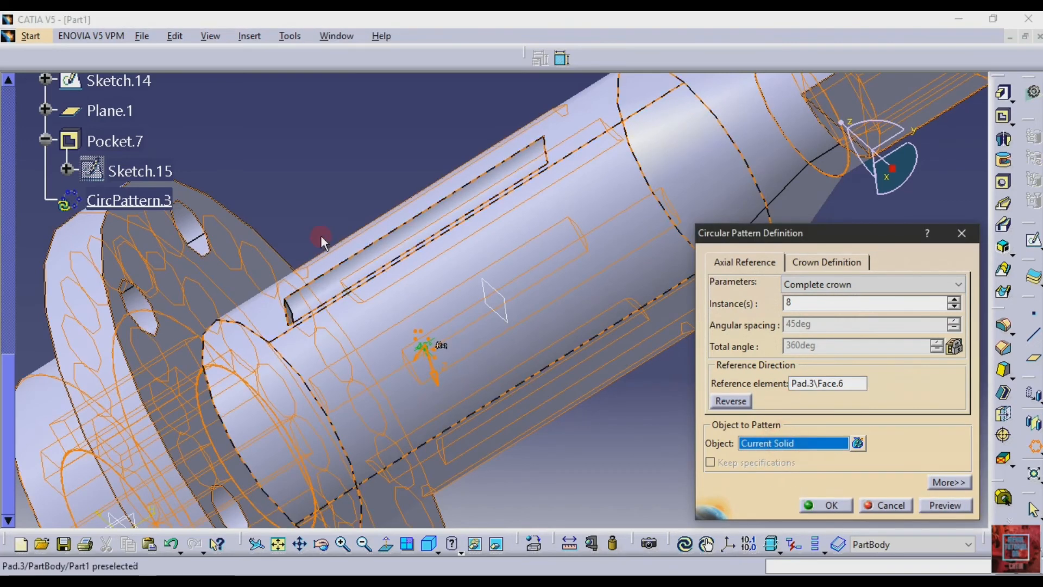
{"action": "left_click", "coordinate": [321, 282]}
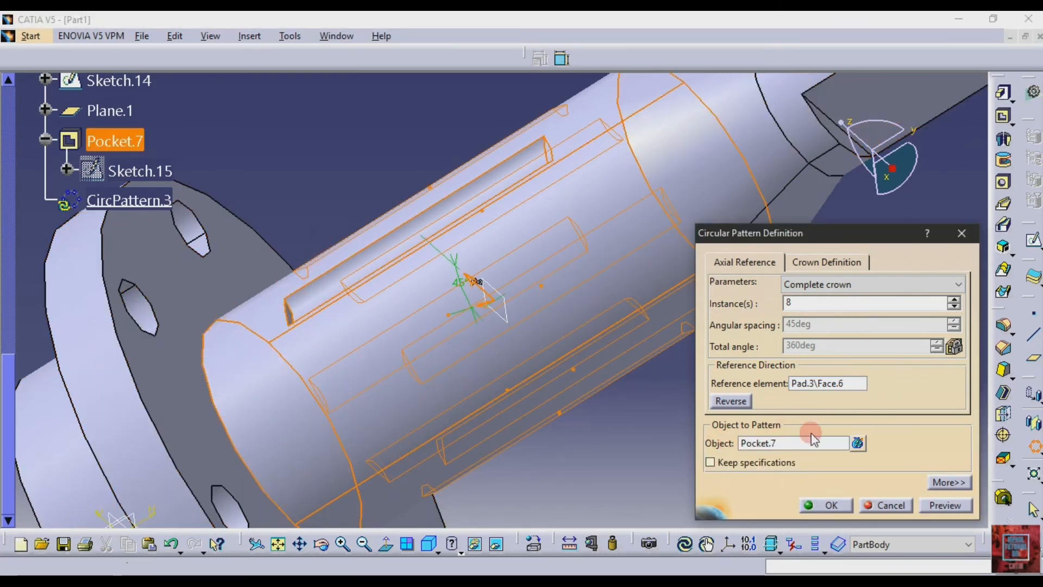
{"action": "left_click", "coordinate": [945, 504]}
{"action": "left_click", "coordinate": [826, 505]}
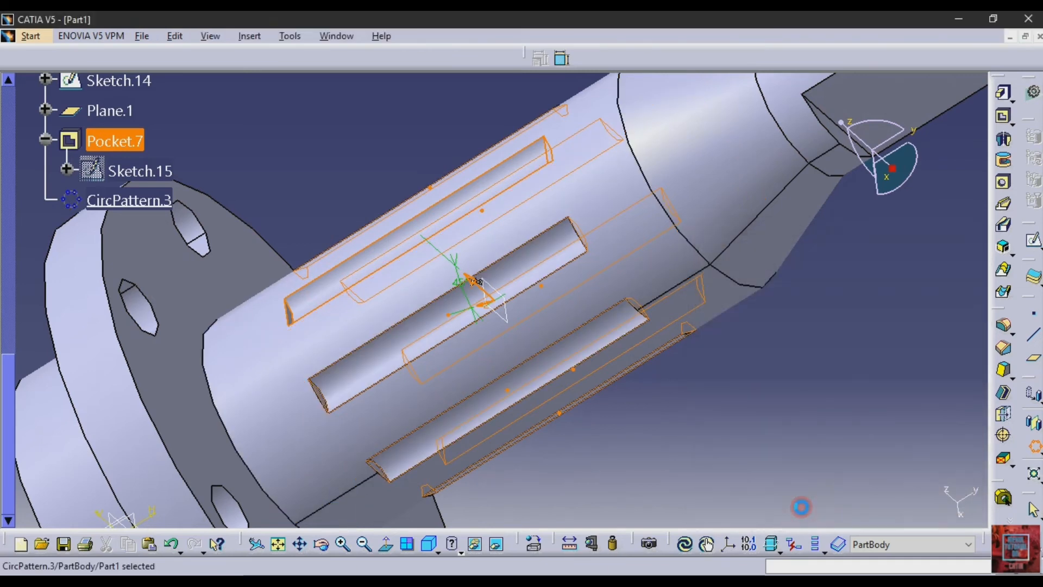
{"action": "left_click", "coordinate": [742, 370]}
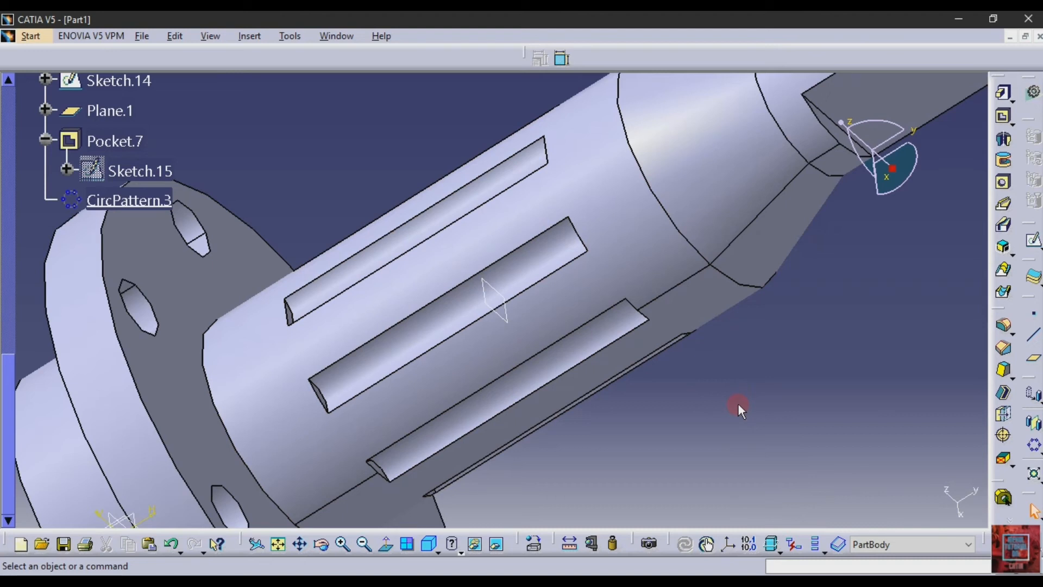
- Undo the circular pattern of the groove pocket
{"action": "key", "text": "ctrl+z"}
{"action": "key", "text": "ctrl+z"}
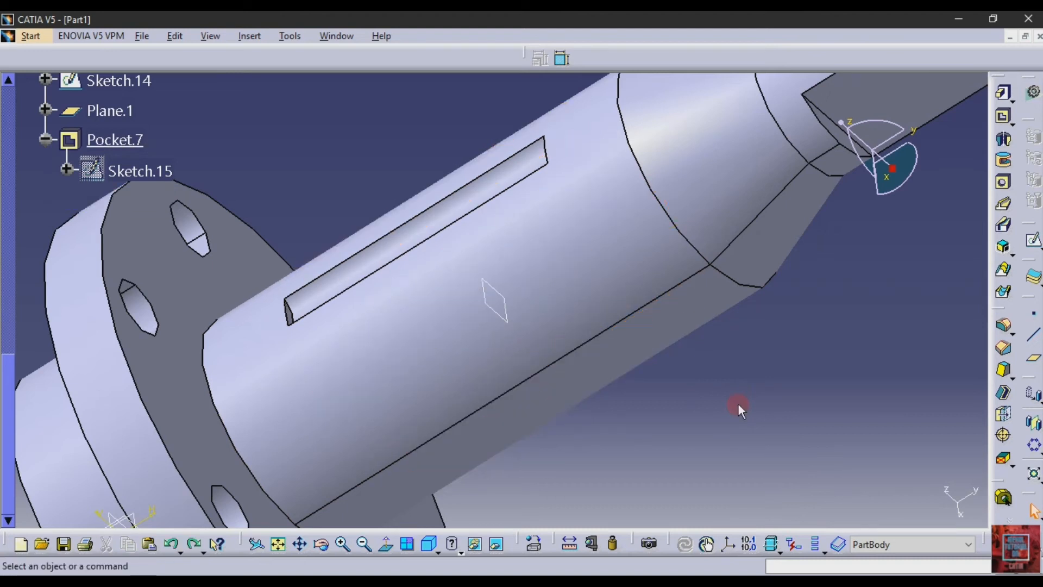
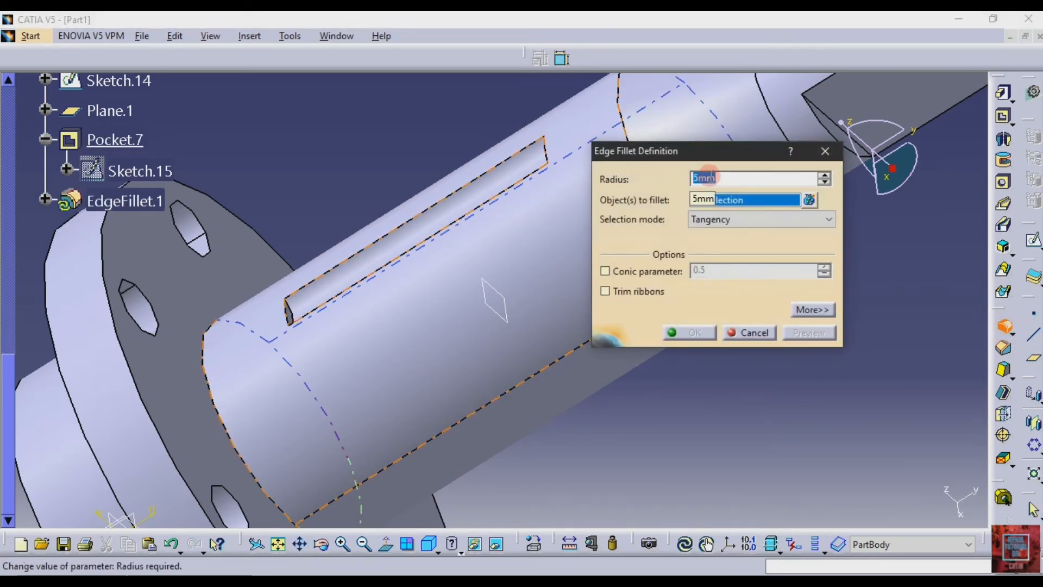
- Pick the groove's two long edges and the circular edges on both flange sides for a 1 mm edge fillet, checking the PDF drawing
{"action": "left_click", "coordinate": [471, 183]}
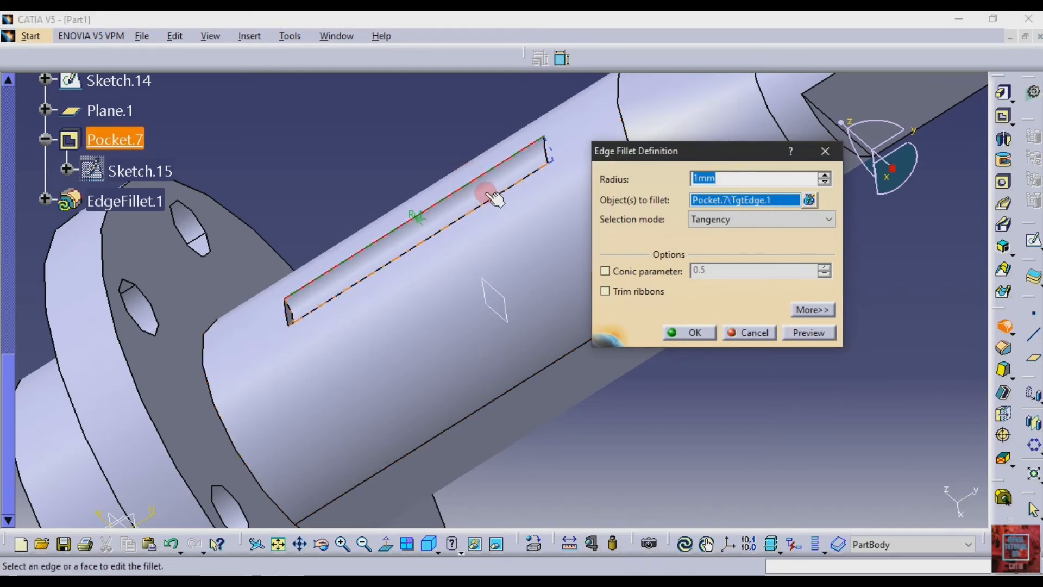
{"action": "left_click", "coordinate": [481, 191]}
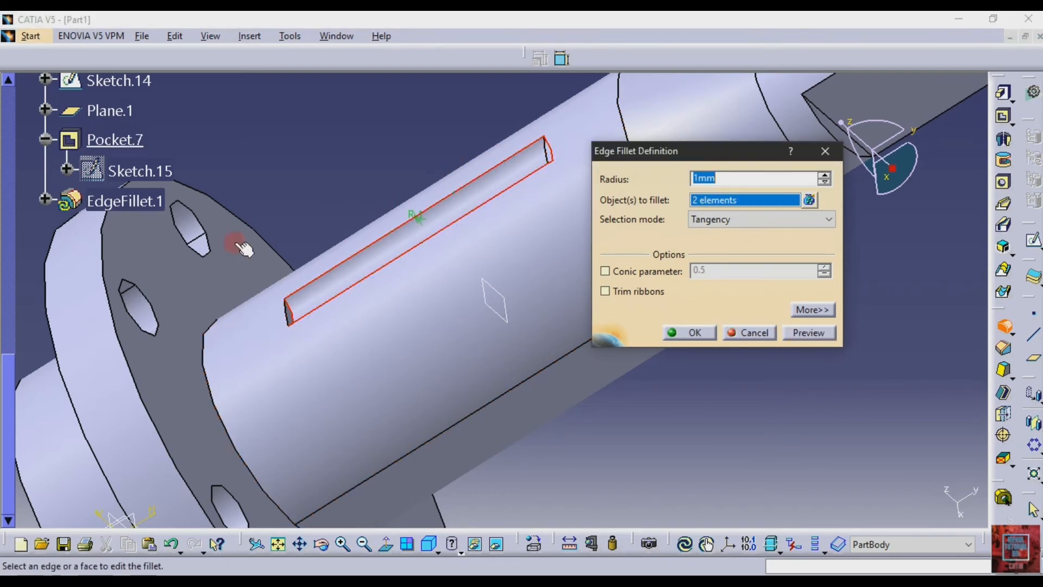
{"action": "left_click", "coordinate": [211, 380]}
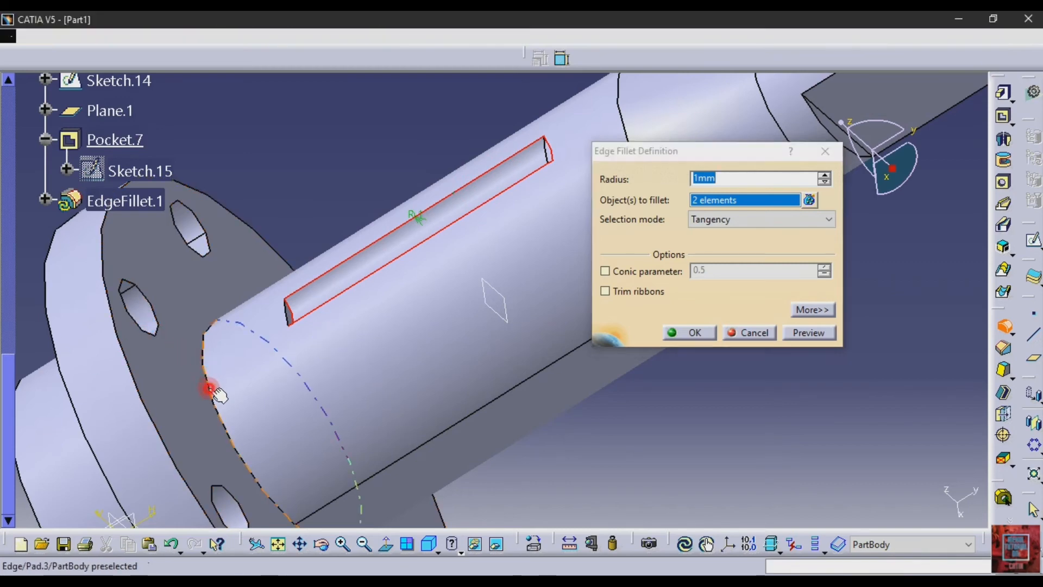
{"action": "left_click", "coordinate": [320, 543]}
{"action": "left_click_drag", "start_coordinate": [267, 433], "coordinate": [325, 296]}
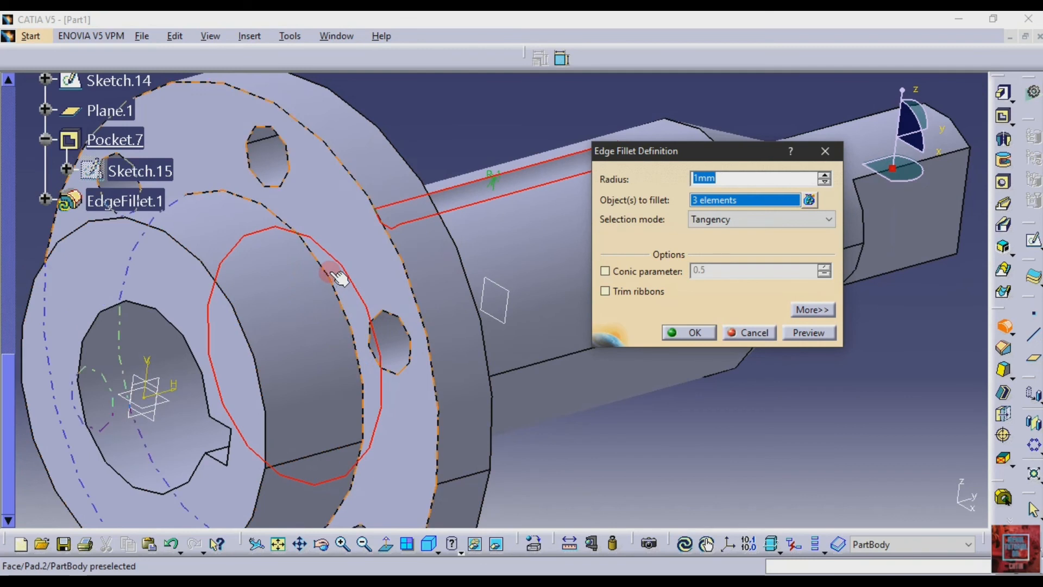
{"action": "left_click", "coordinate": [328, 279]}
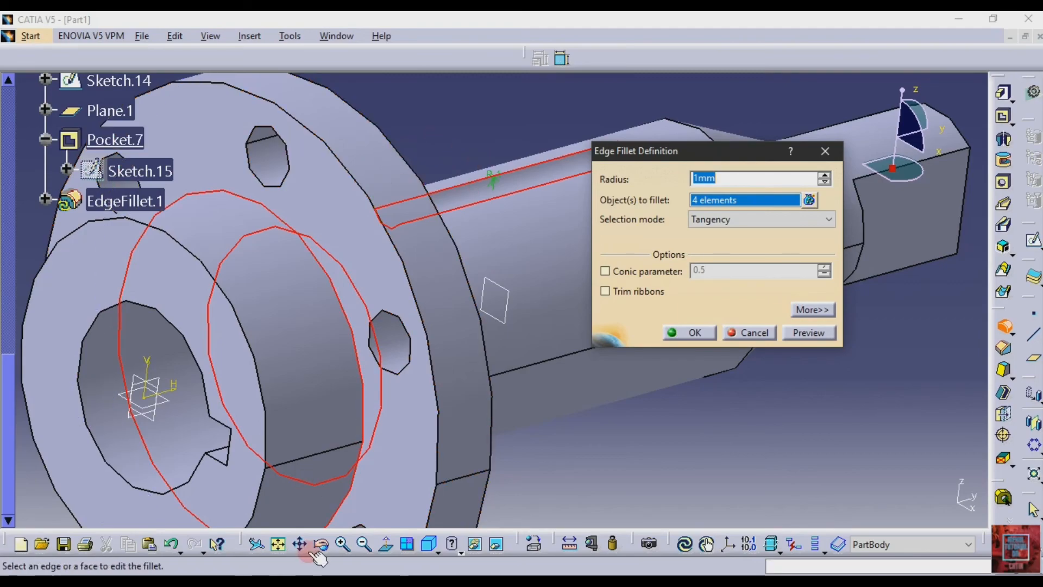
{"action": "left_click", "coordinate": [313, 584]}
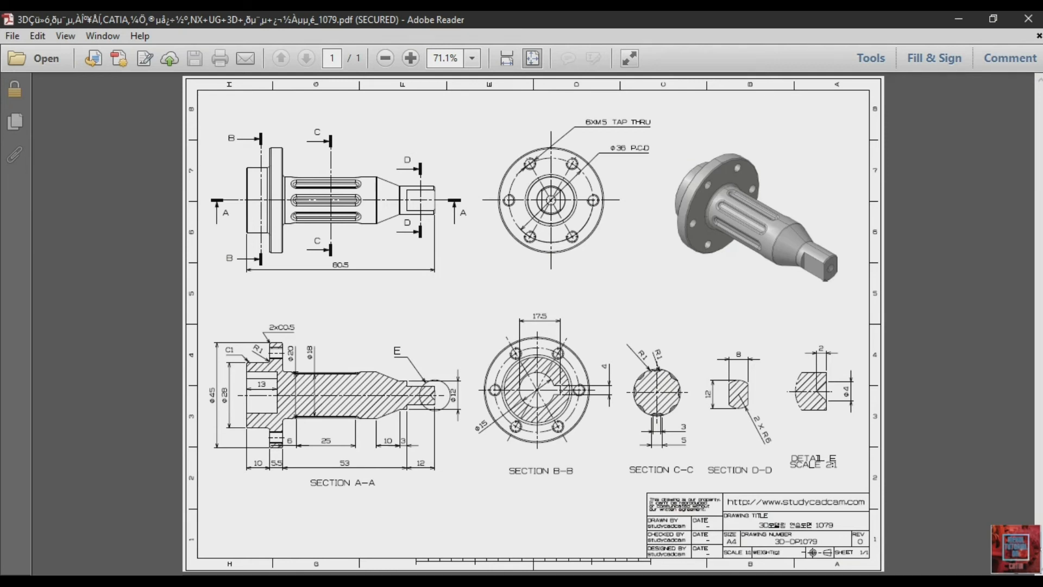
{"action": "left_click", "coordinate": [336, 585]}
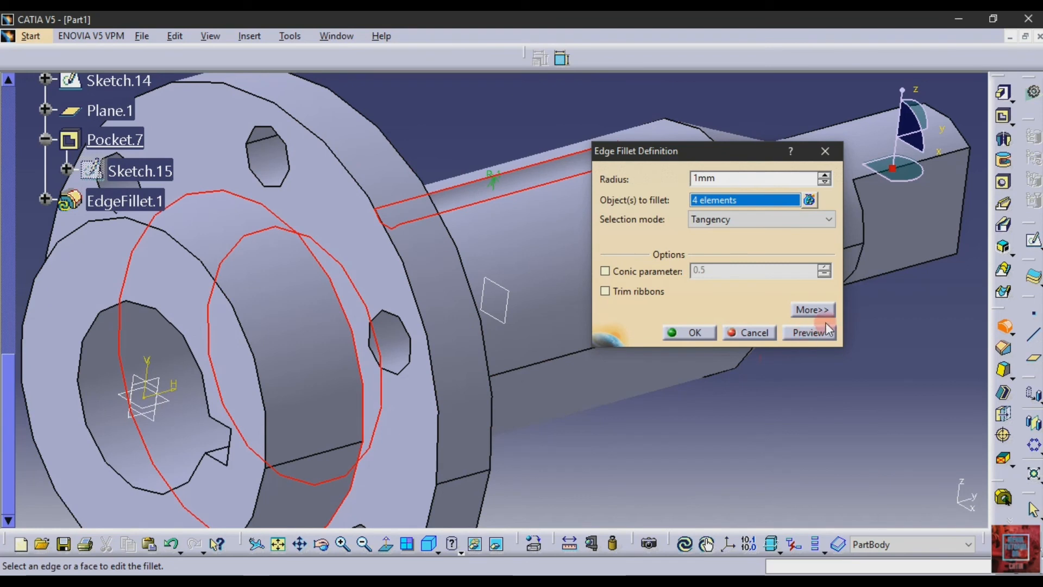
- Try to preview and apply the 1 mm edge fillet on the groove and flange edges, and cancel the fillet
{"action": "left_click", "coordinate": [805, 334]}
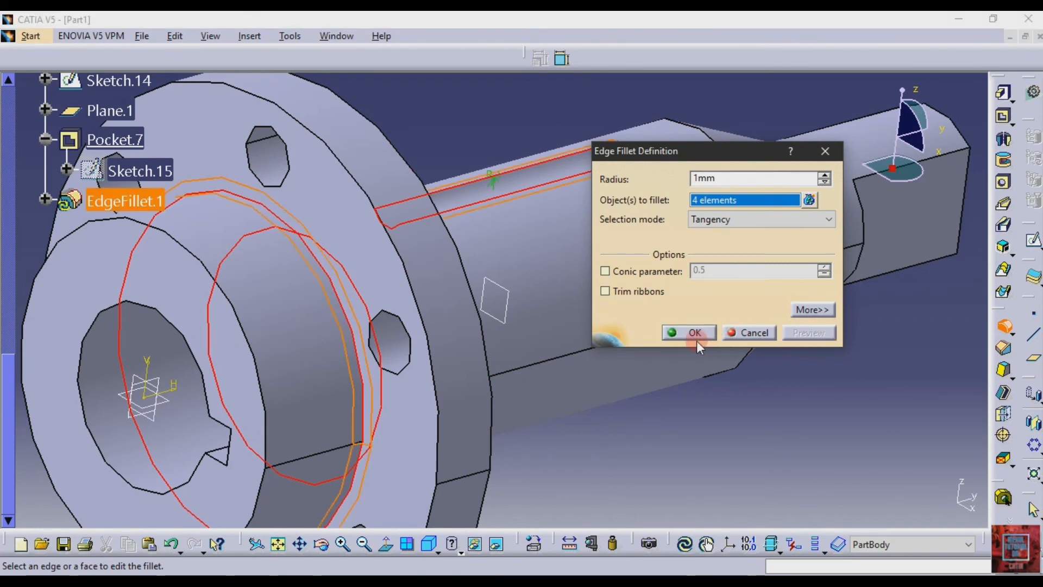
{"action": "left_click", "coordinate": [693, 333]}
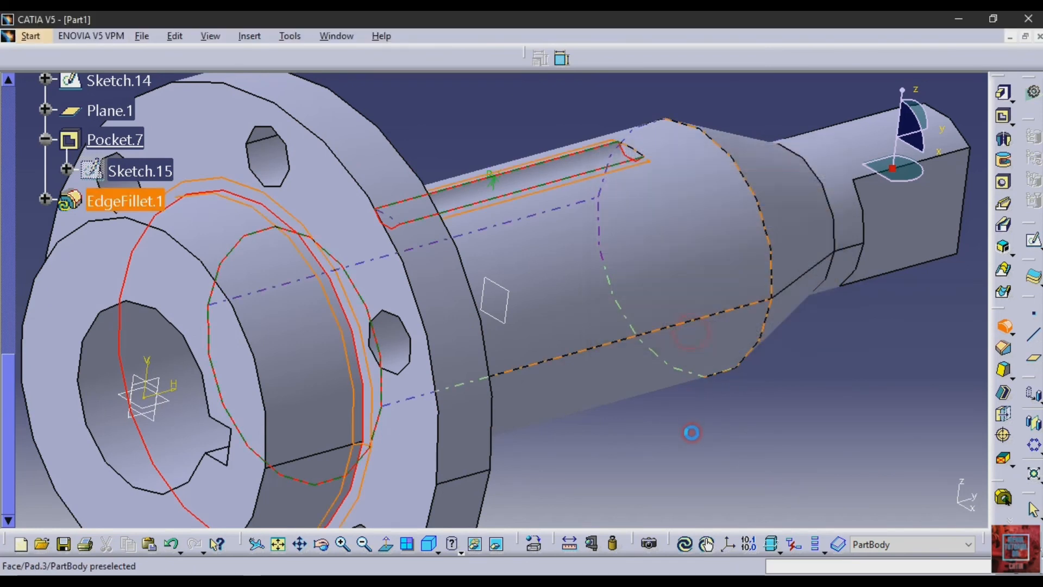
{"action": "left_click", "coordinate": [633, 342]}
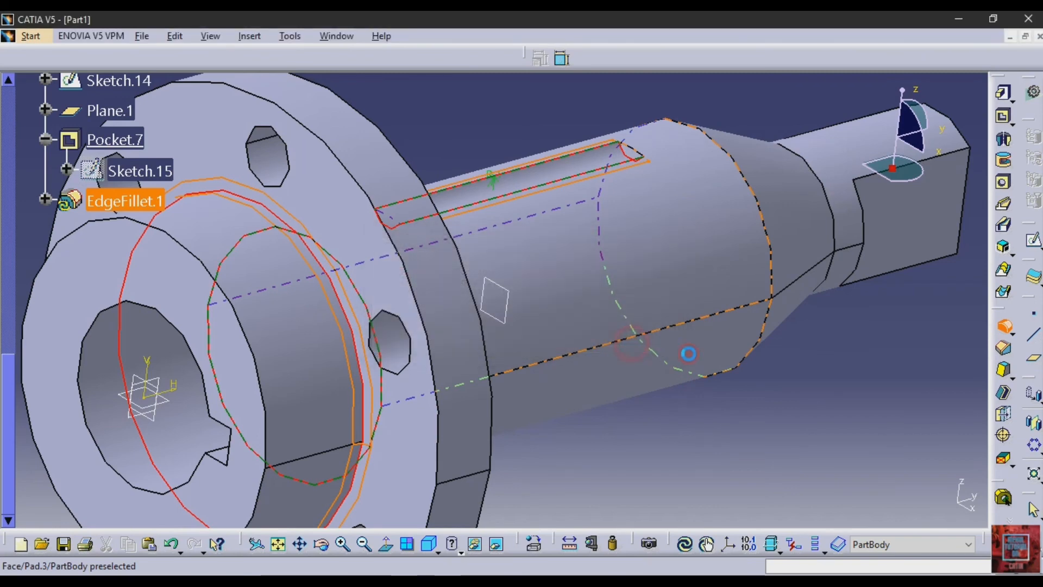
{"action": "left_click", "coordinate": [562, 334]}
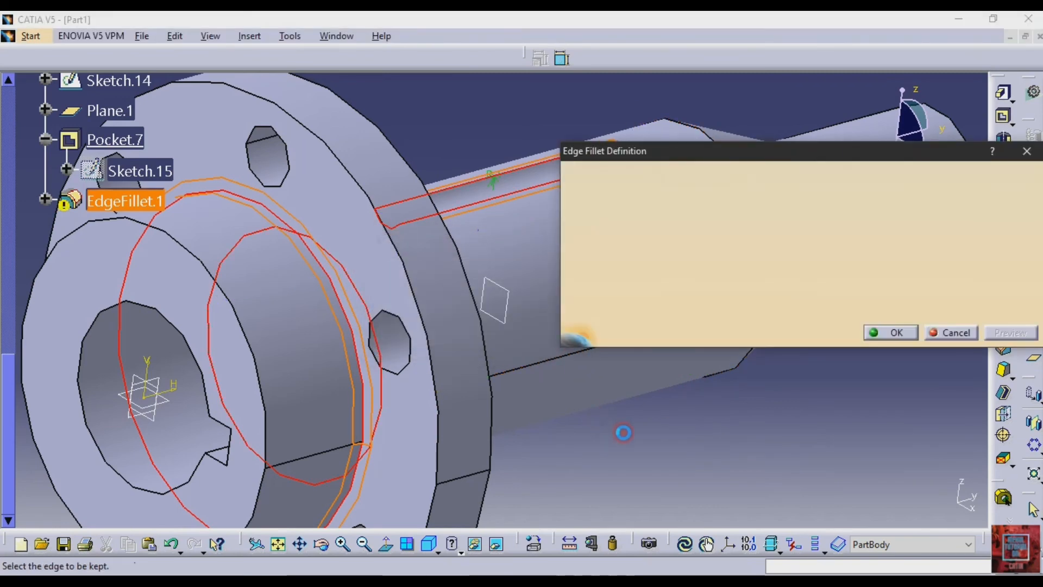
{"action": "left_click", "coordinate": [913, 333]}
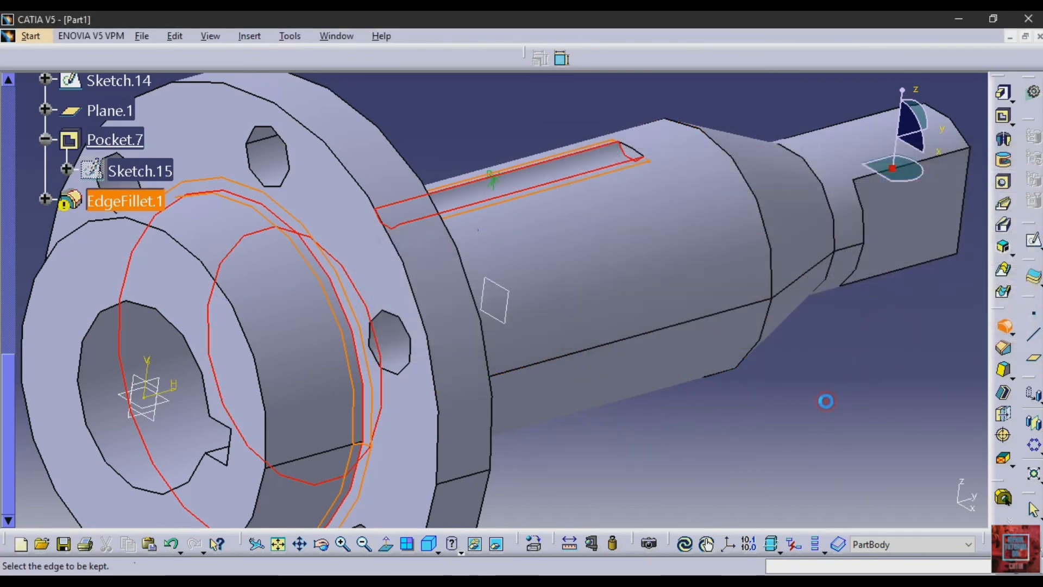
{"action": "left_click", "coordinate": [671, 237]}
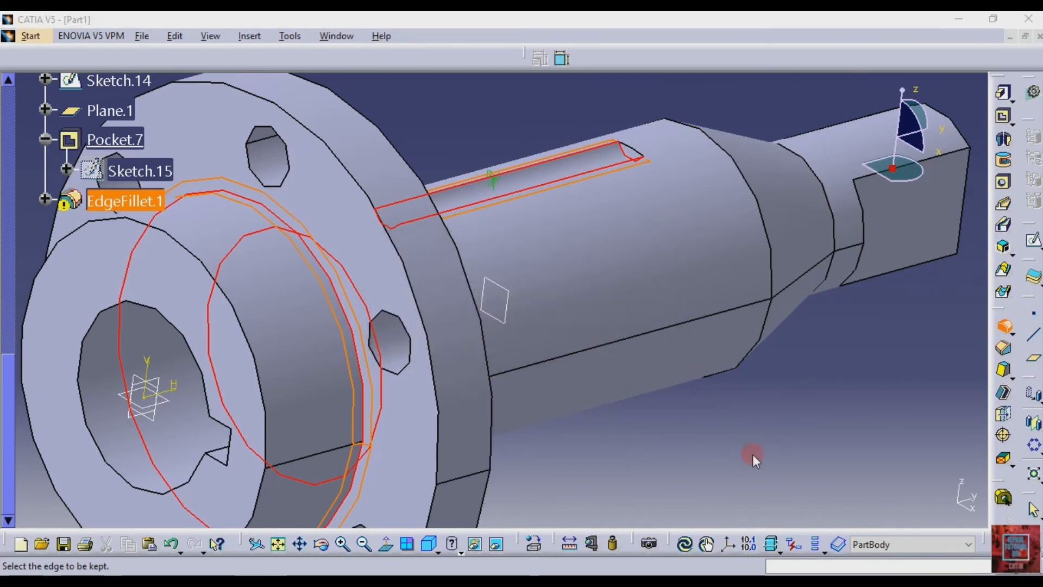
{"action": "left_click", "coordinate": [635, 332]}
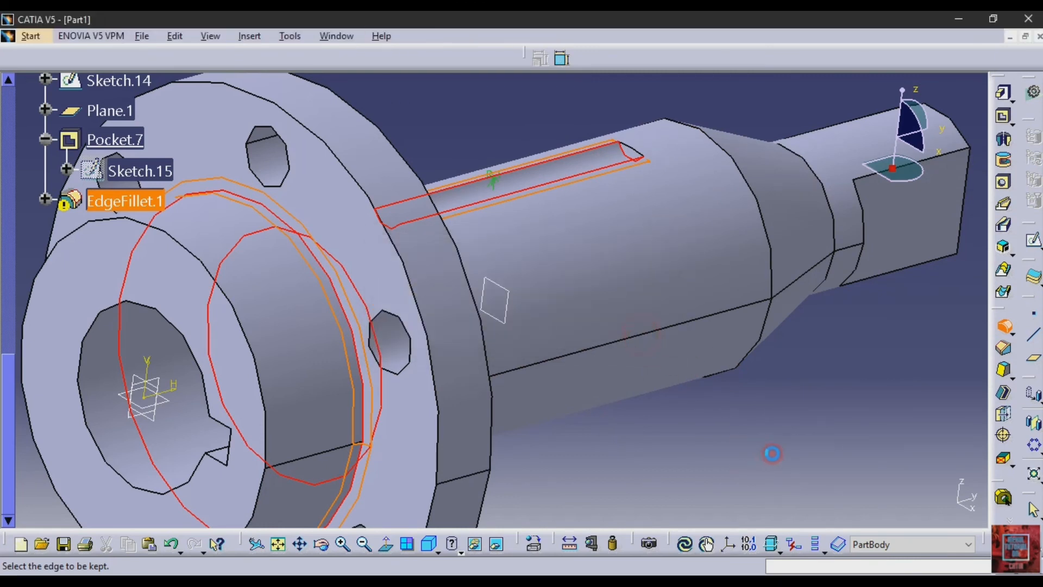
{"action": "left_click", "coordinate": [651, 338]}
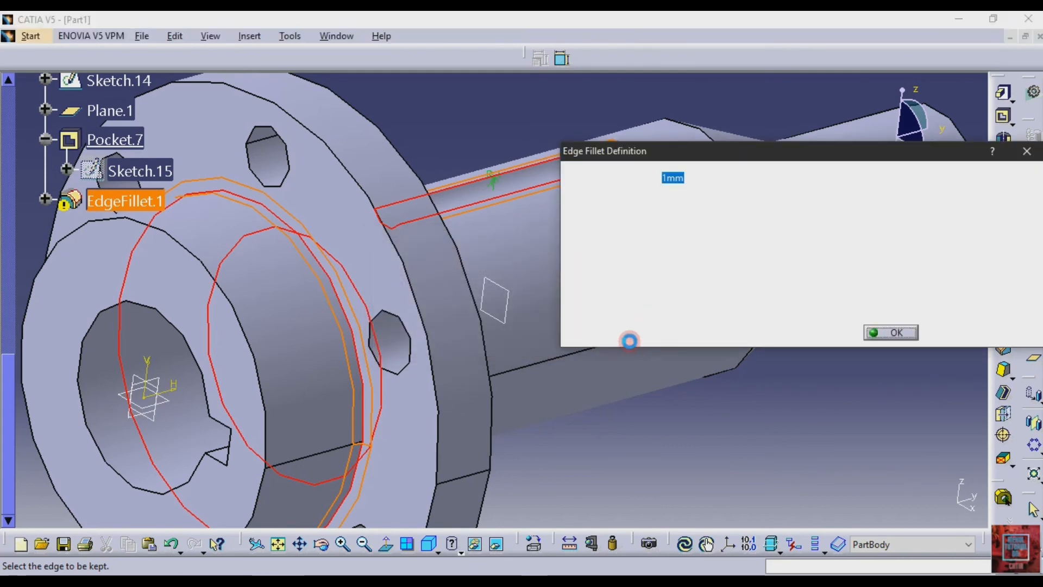
{"action": "left_click", "coordinate": [945, 332]}
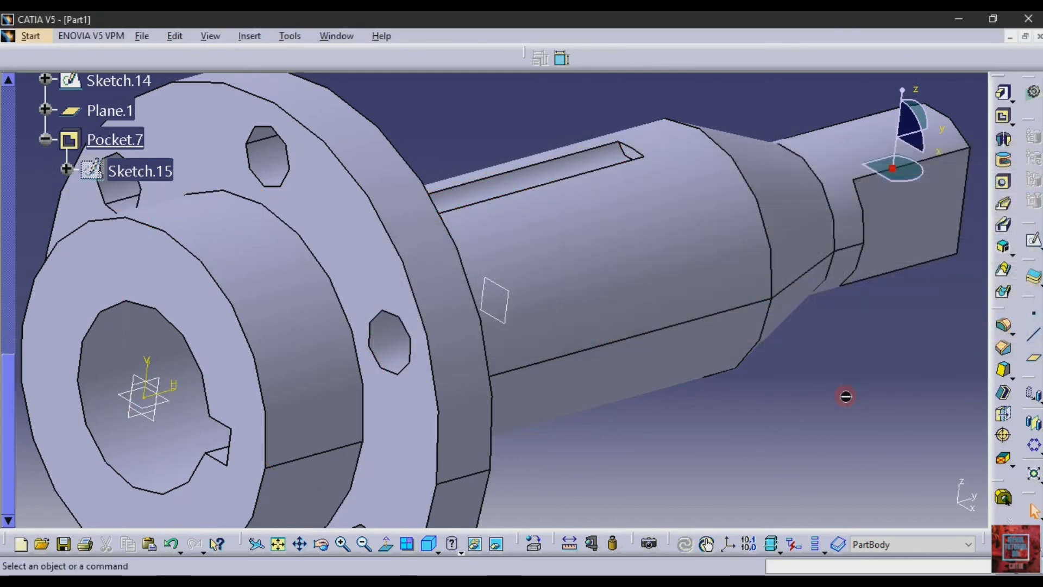
- Start a new edge fillet with the groove's long edges, the main cylinder's face and the groove's flange-side end edge
{"action": "left_click", "coordinate": [1000, 326]}
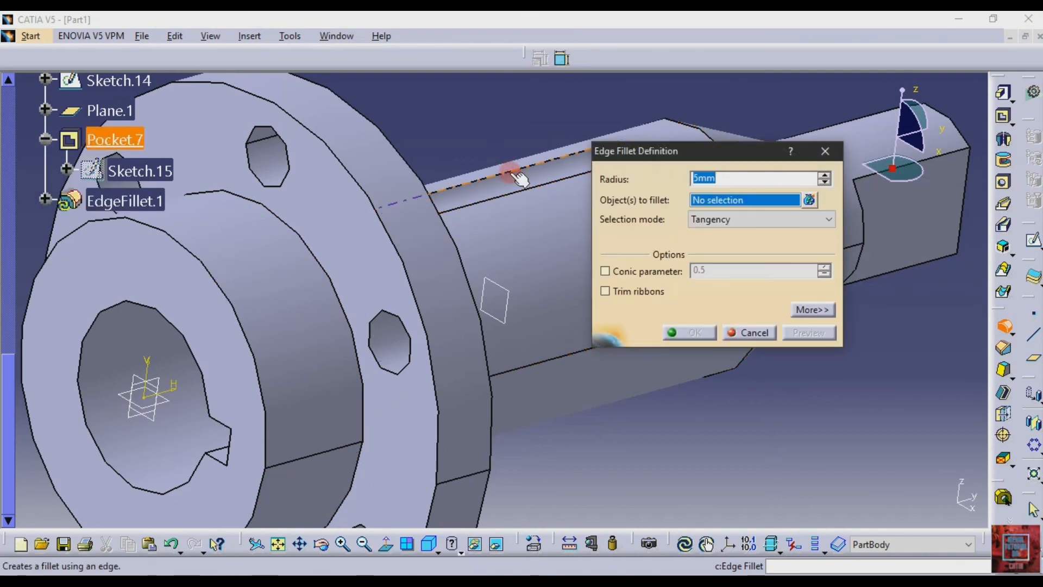
{"action": "left_click", "coordinate": [509, 172]}
{"action": "left_click", "coordinate": [519, 192]}
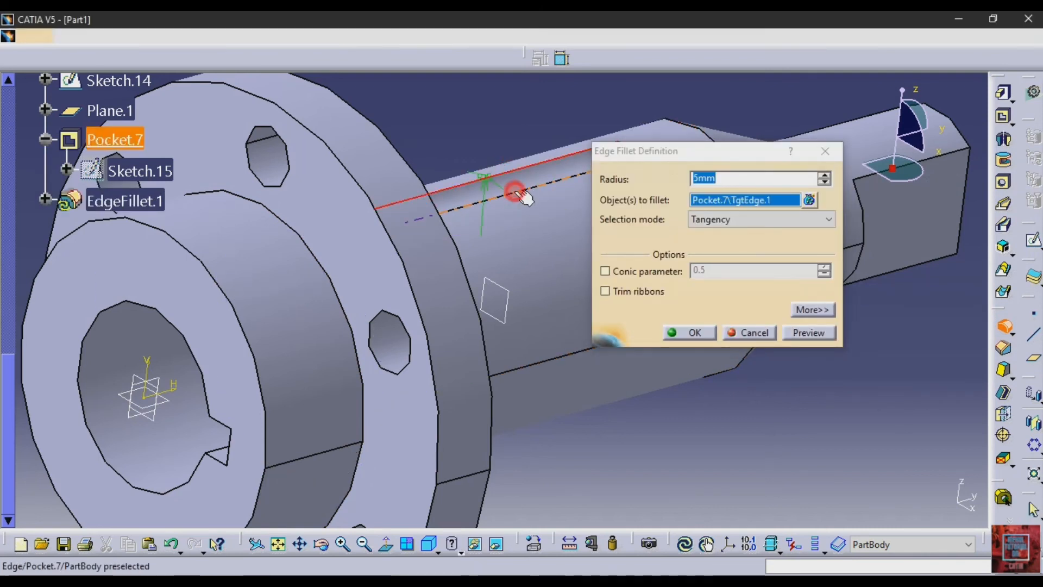
{"action": "left_click", "coordinate": [325, 545]}
{"action": "left_click_drag", "start_coordinate": [508, 424], "coordinate": [332, 307]}
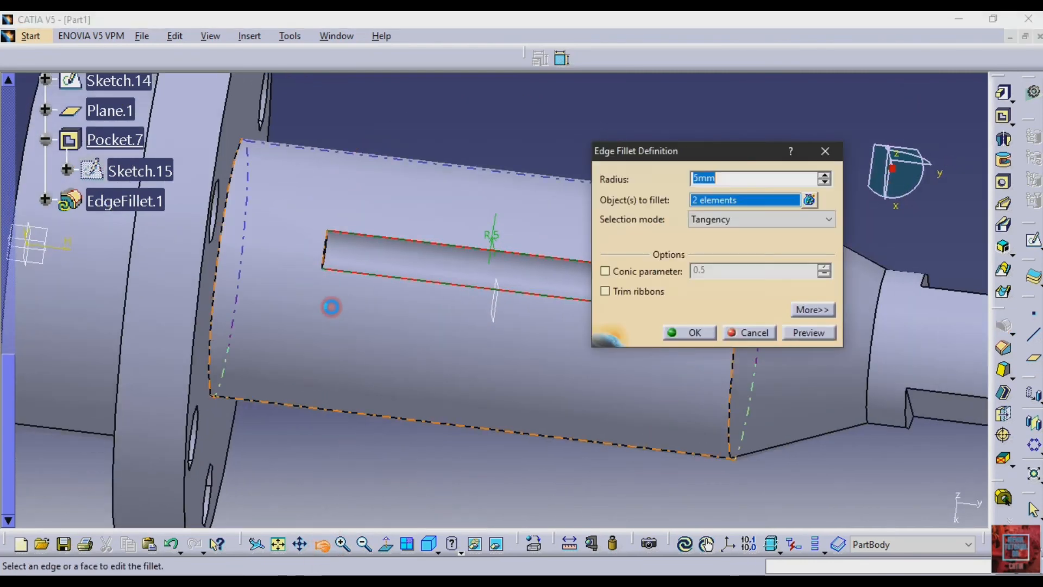
{"action": "left_click", "coordinate": [336, 257]}
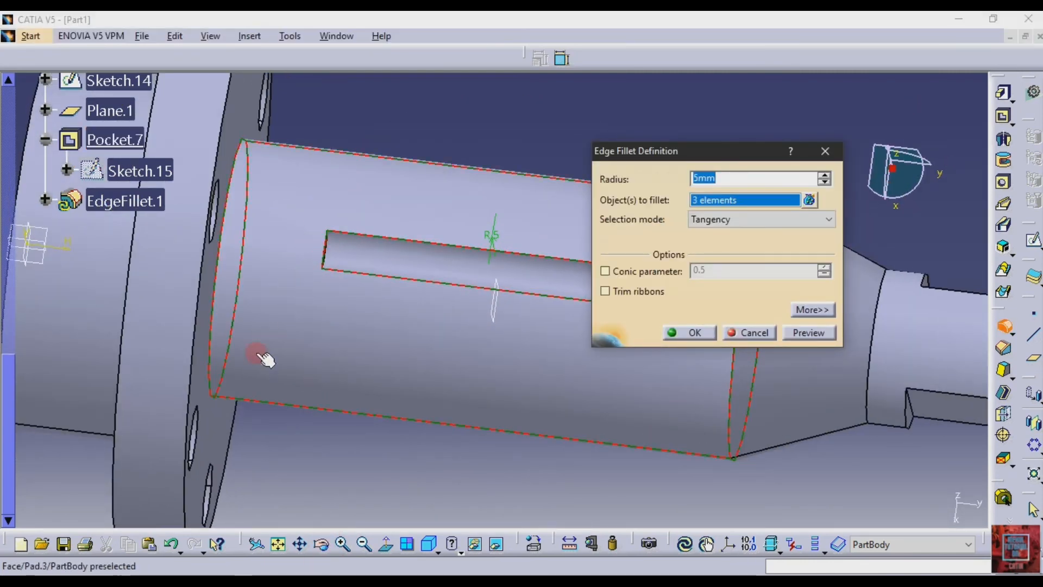
{"action": "left_click", "coordinate": [321, 544]}
{"action": "left_click_drag", "start_coordinate": [363, 483], "coordinate": [331, 279]}
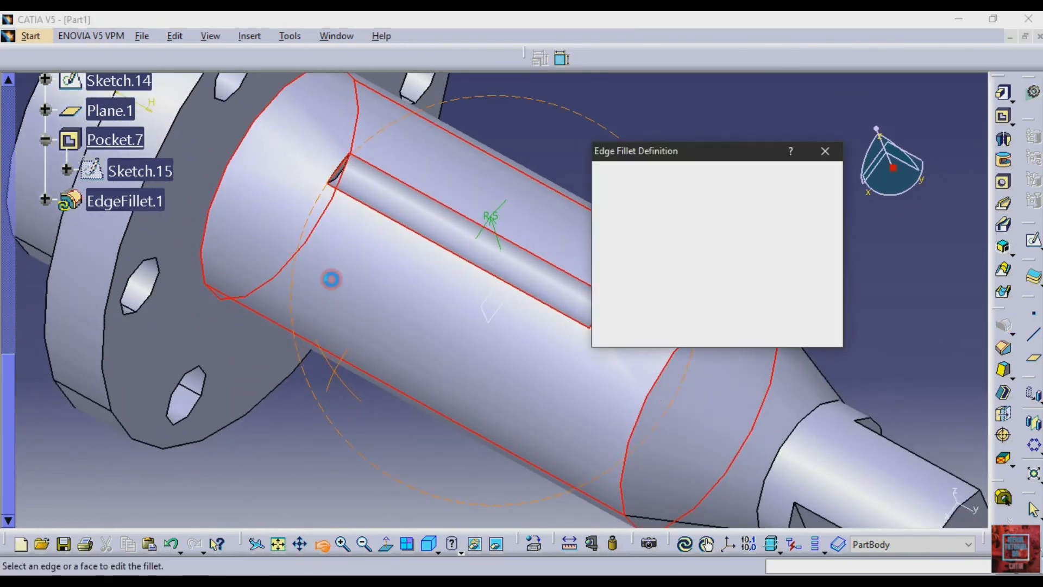
{"action": "left_click", "coordinate": [343, 181]}
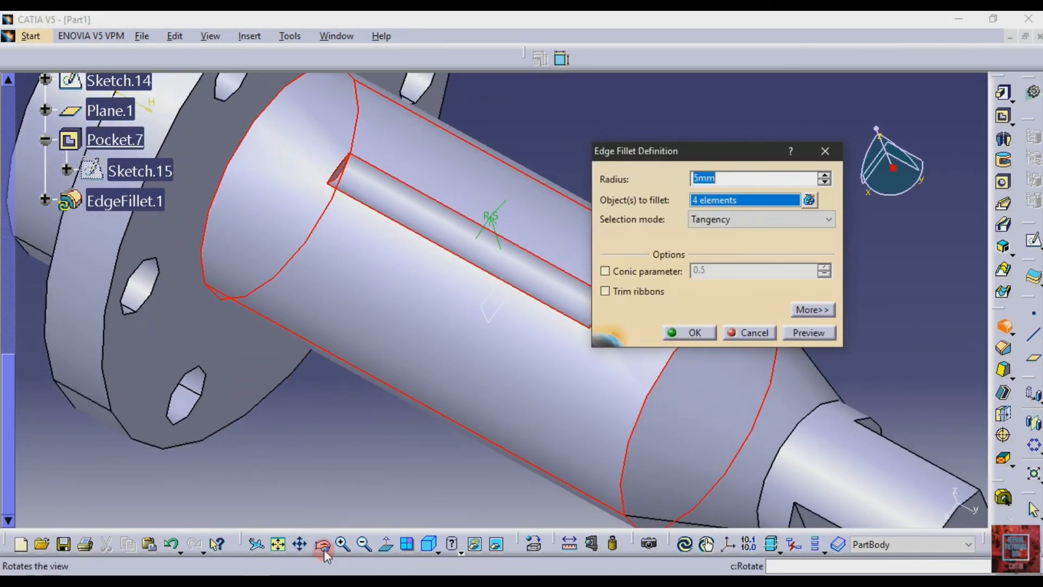
- Add the groove's far end edge and the hub's circular edge on the flange to the edge fillet selection
{"action": "left_click", "coordinate": [323, 543]}
{"action": "left_click_drag", "start_coordinate": [380, 380], "coordinate": [619, 289]}
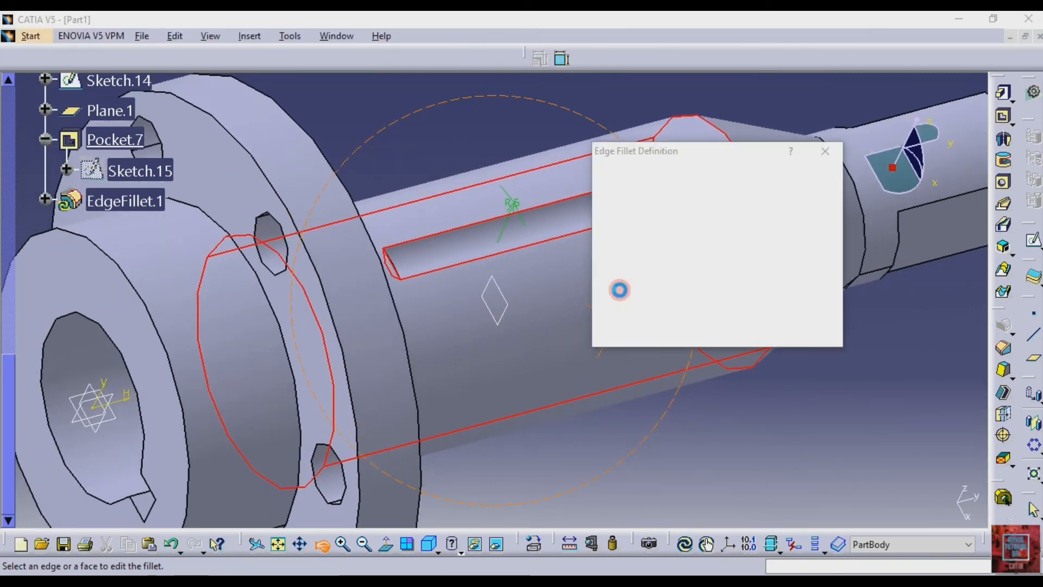
{"action": "left_click_drag", "start_coordinate": [679, 151], "coordinate": [520, 215]}
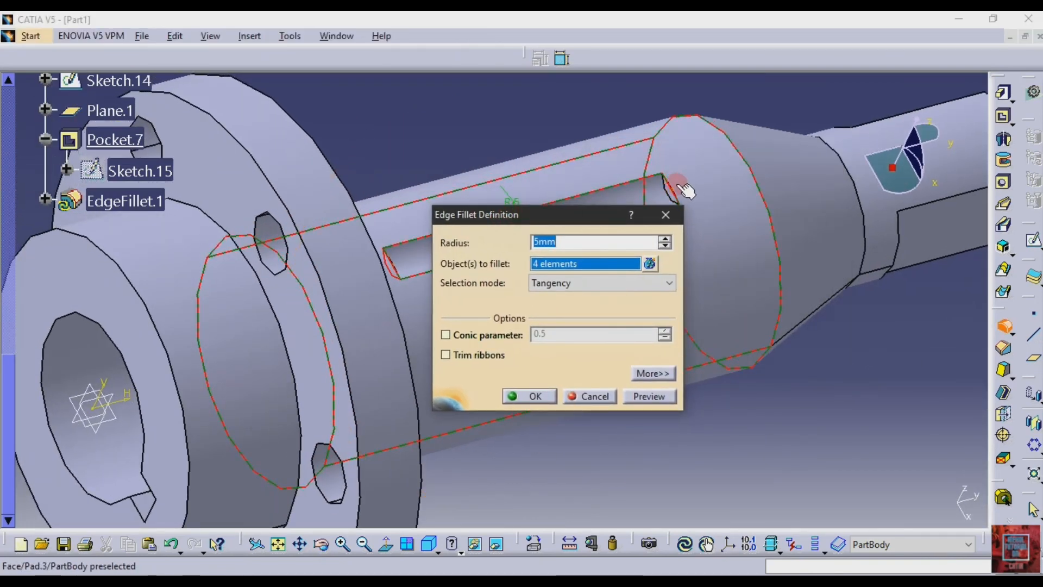
{"action": "left_click_drag", "start_coordinate": [595, 217], "coordinate": [490, 270]}
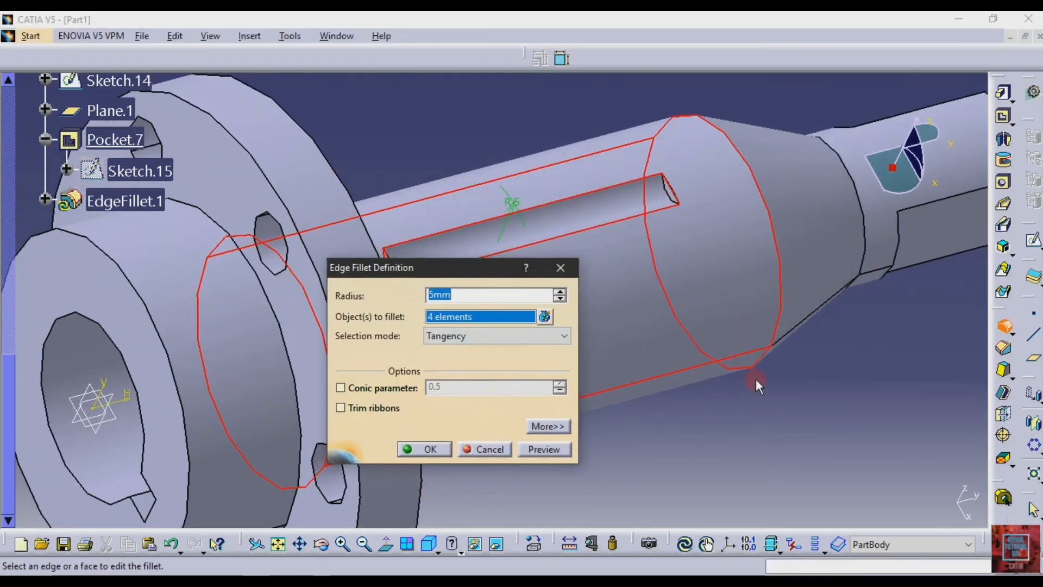
{"action": "left_click", "coordinate": [667, 190]}
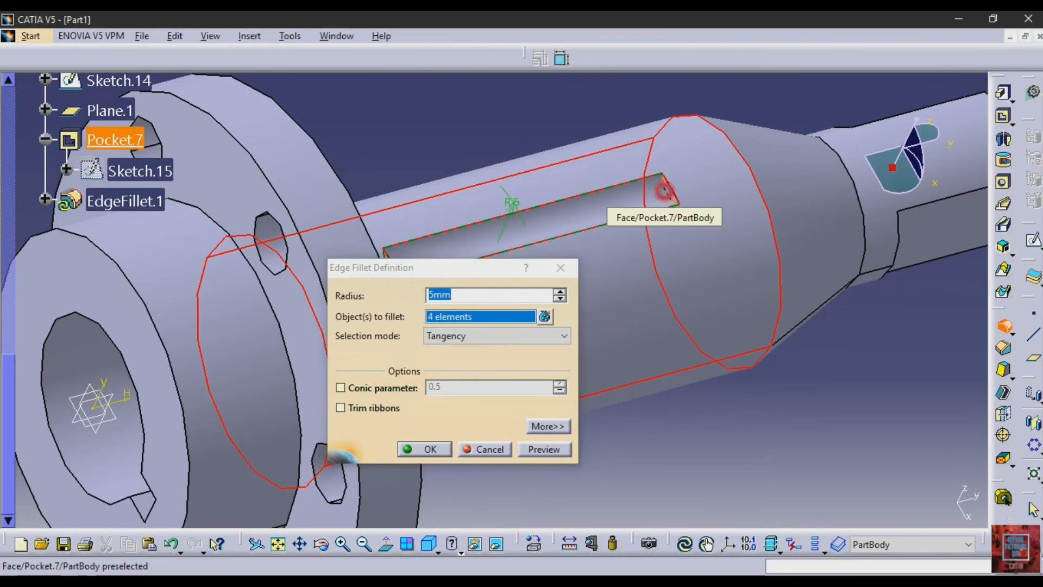
{"action": "left_click", "coordinate": [269, 279]}
{"action": "left_click", "coordinate": [321, 543]}
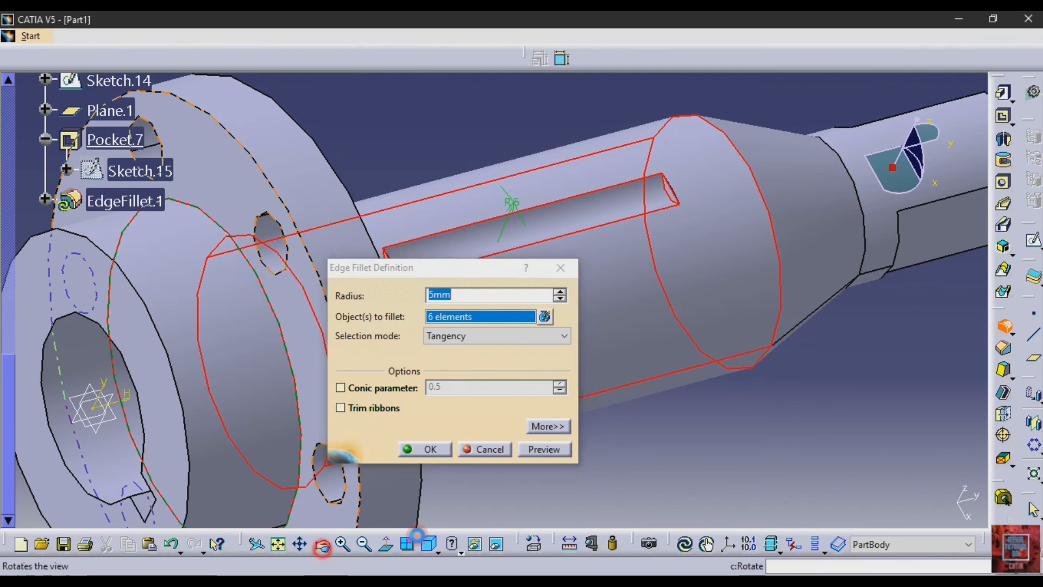
{"action": "left_click_drag", "start_coordinate": [605, 485], "coordinate": [857, 130]}
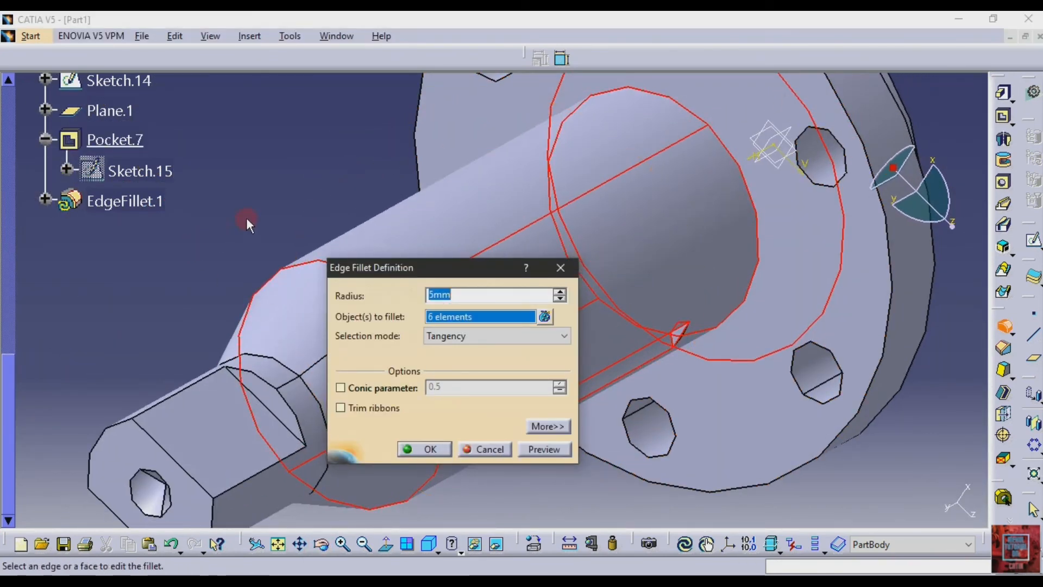
- Try to apply the 5 mm edge fillet to the selected groove, cylinder and flange elements, and cancel the fillet
{"action": "left_click", "coordinate": [441, 449]}
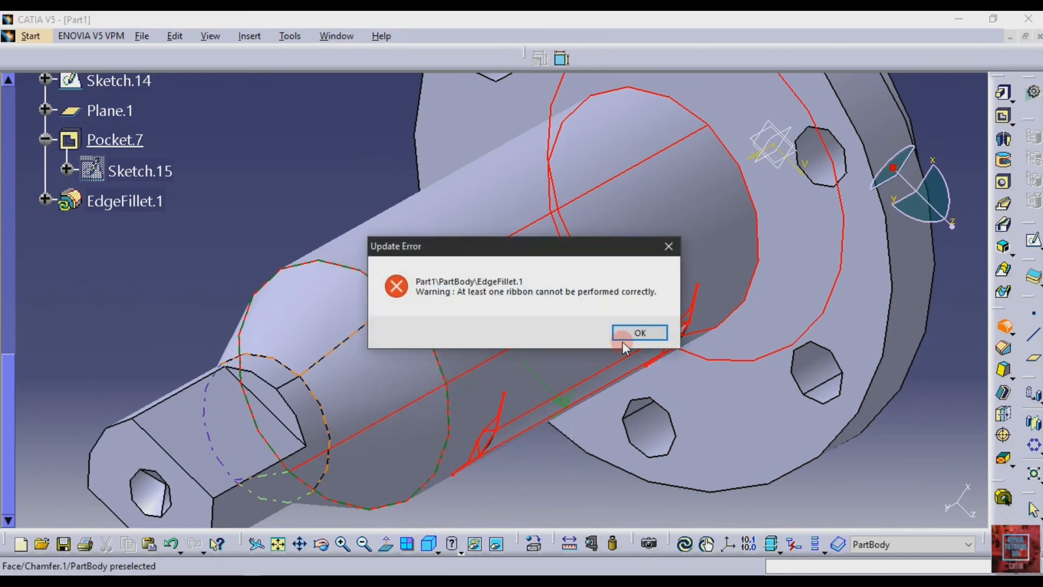
{"action": "left_click", "coordinate": [641, 333]}
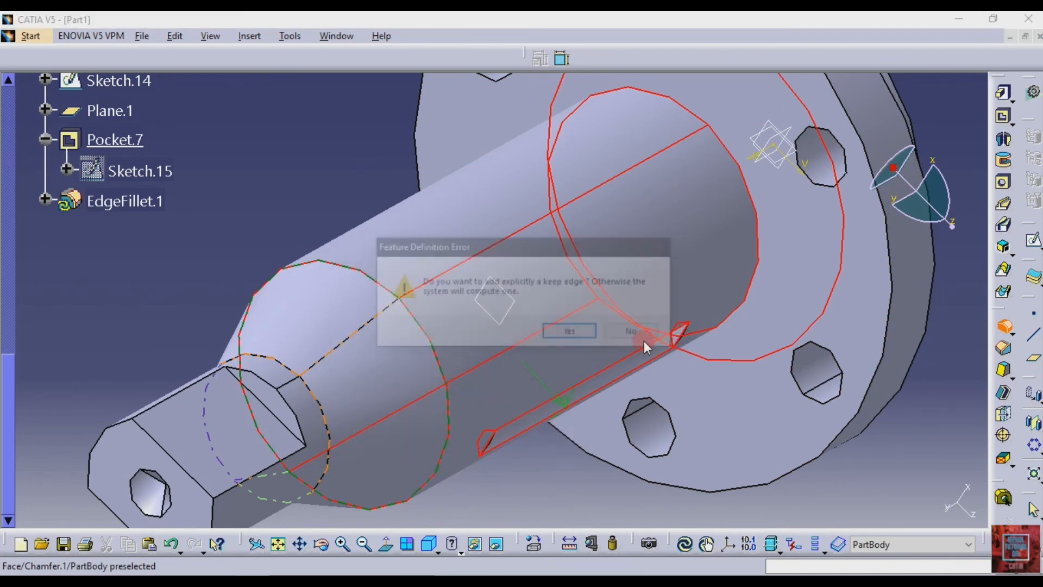
{"action": "left_click", "coordinate": [651, 333]}
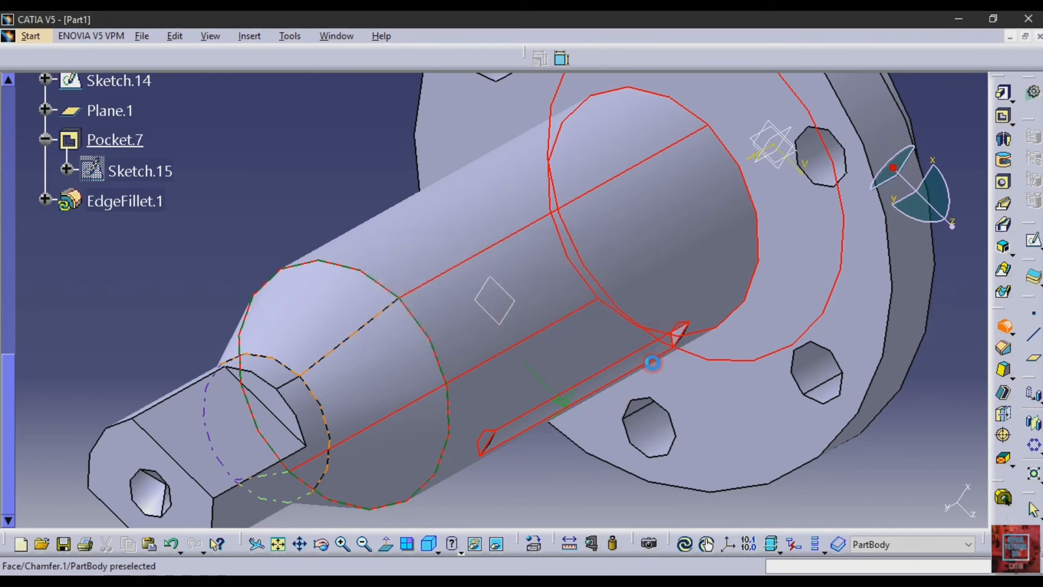
{"action": "left_click", "coordinate": [637, 334]}
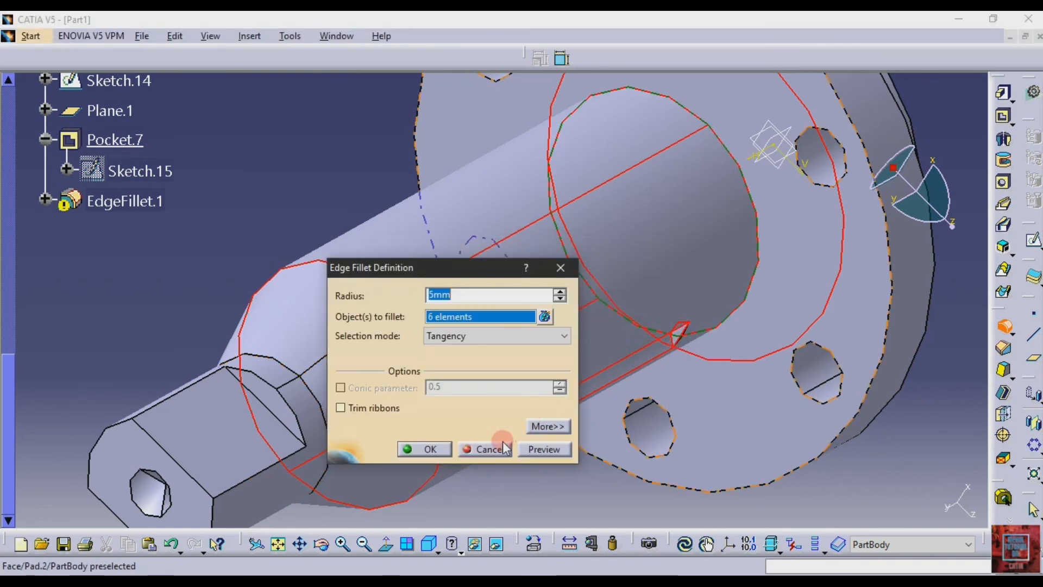
{"action": "left_click", "coordinate": [476, 450]}
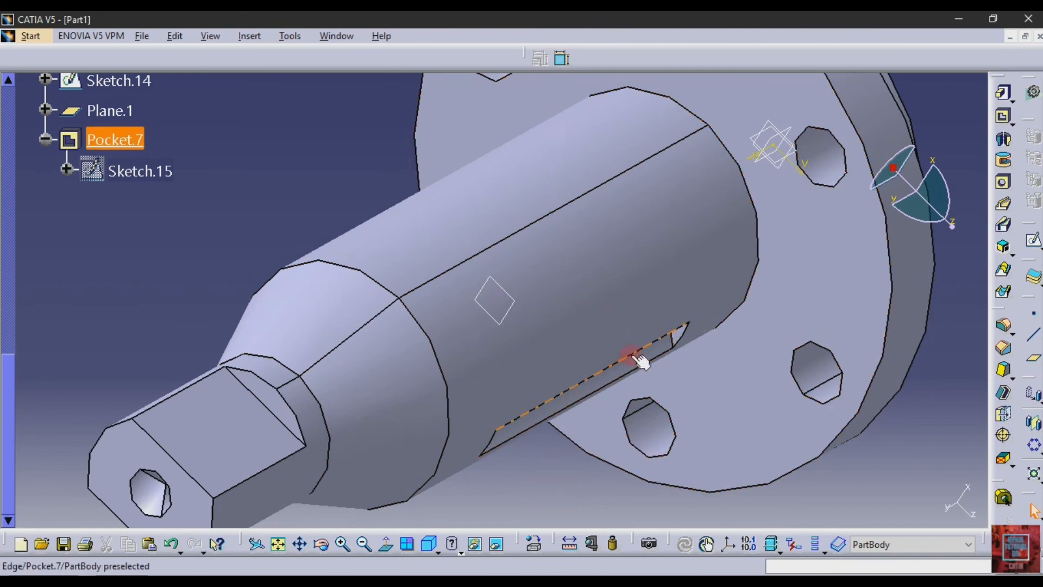
- Apply a 1 mm edge fillet to the circular edges where the main cylinder and the hub meet the flange
{"action": "left_click", "coordinate": [750, 205]}
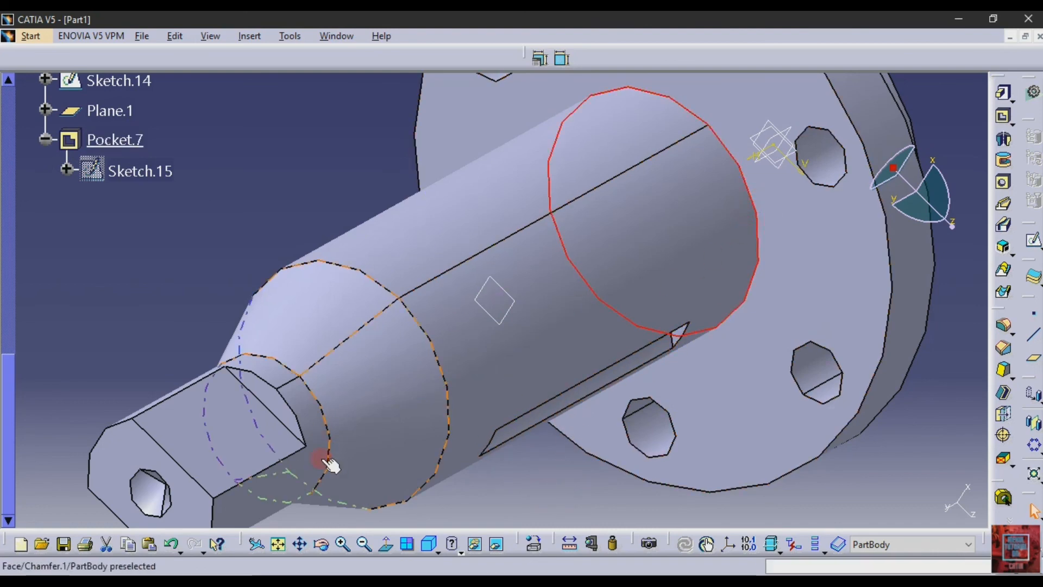
{"action": "left_click_drag", "start_coordinate": [679, 316], "coordinate": [351, 283]}
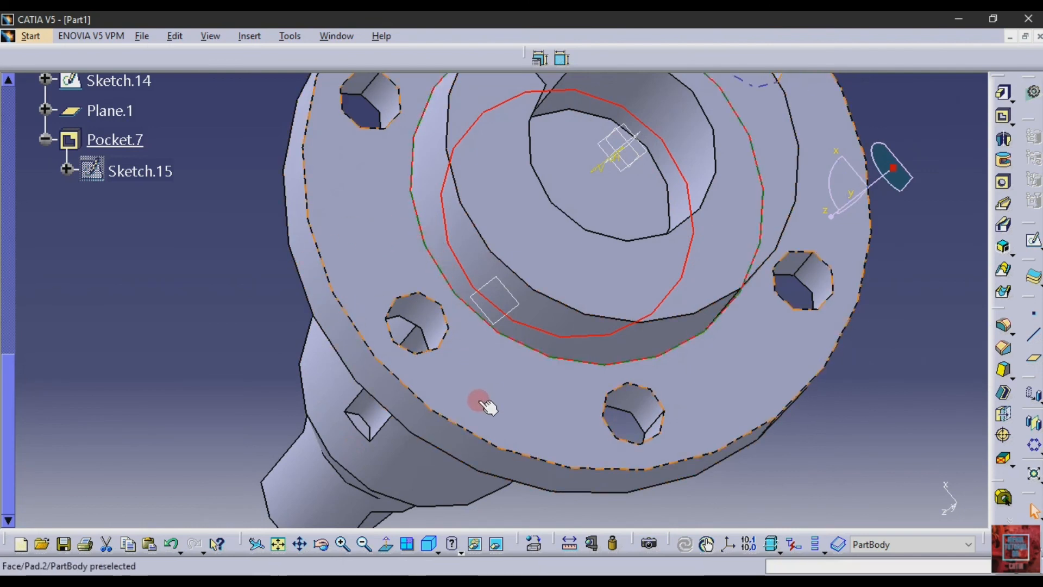
{"action": "left_click", "coordinate": [1005, 326]}
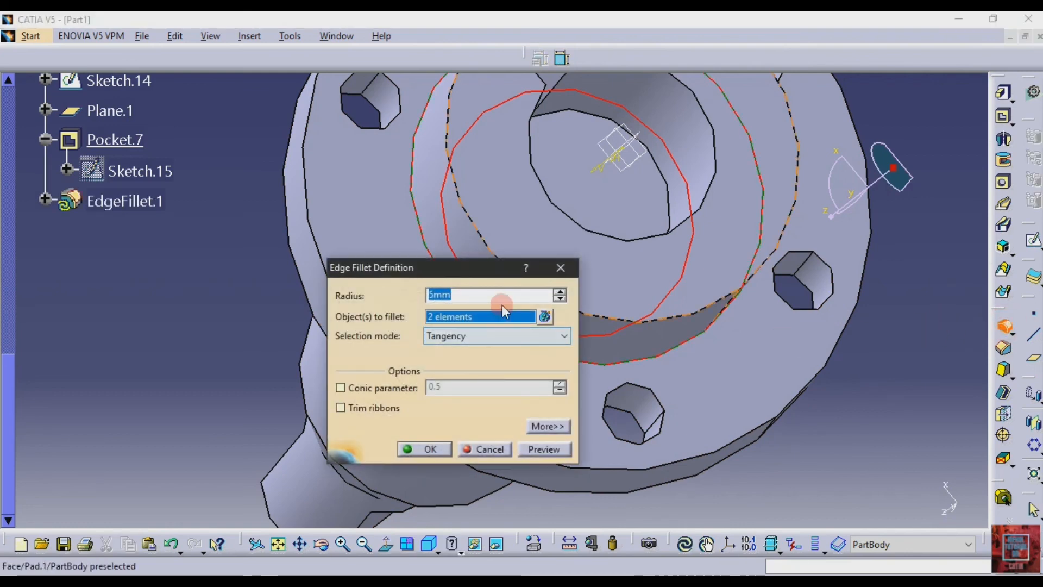
{"action": "left_click", "coordinate": [429, 448]}
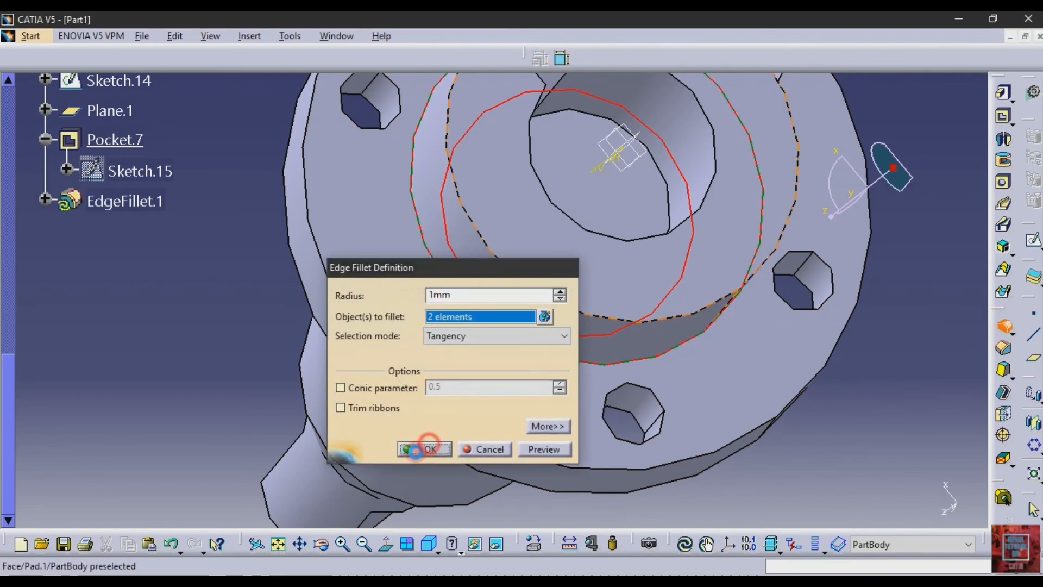
{"action": "left_click", "coordinate": [155, 308]}
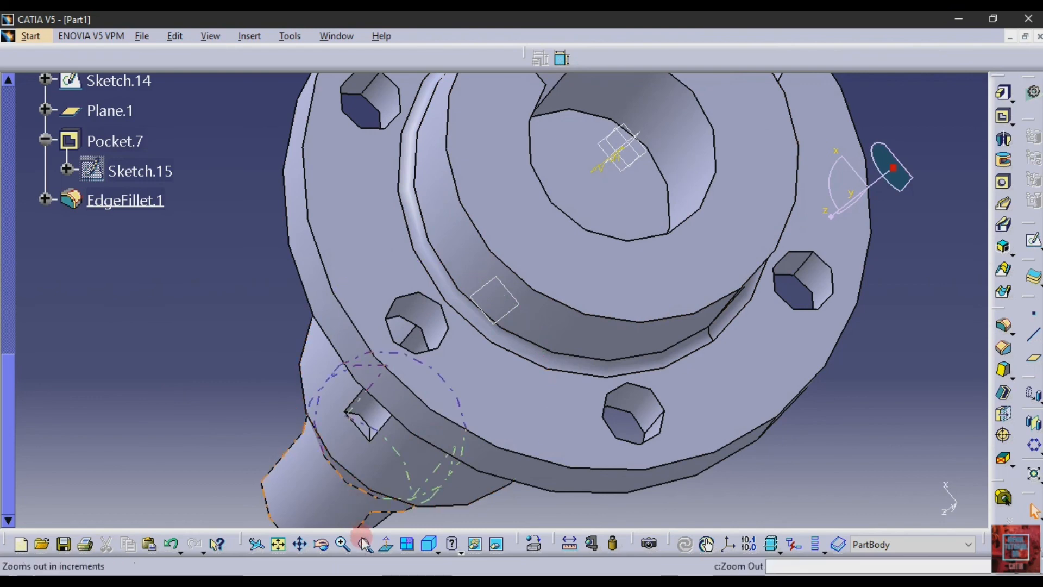
{"action": "left_click", "coordinate": [342, 546]}
{"action": "left_click", "coordinate": [119, 266]}
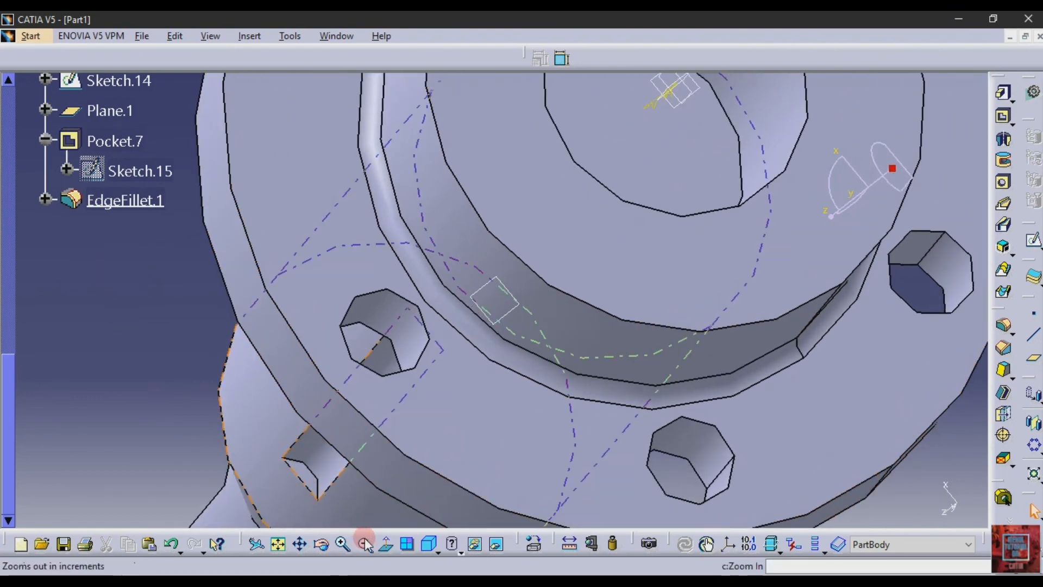
{"action": "left_click", "coordinate": [364, 544]}
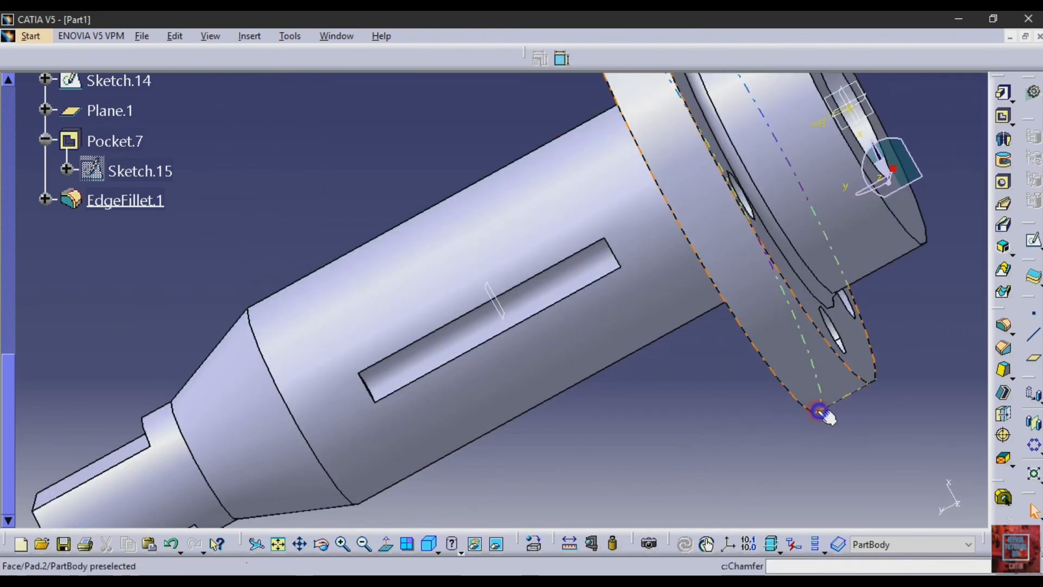
{"action": "left_click", "coordinate": [1003, 328]}
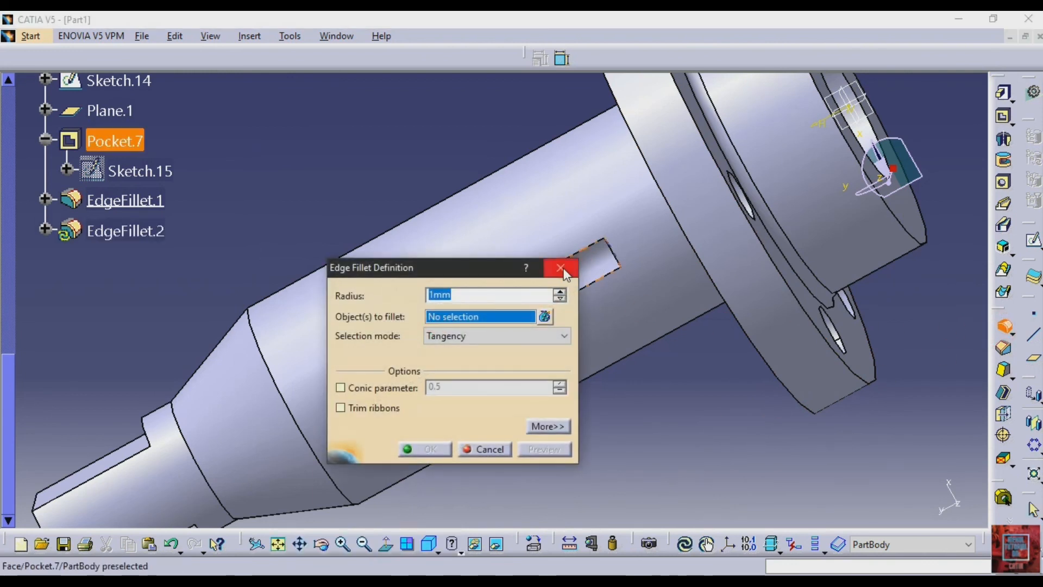
{"action": "left_click", "coordinate": [562, 269]}
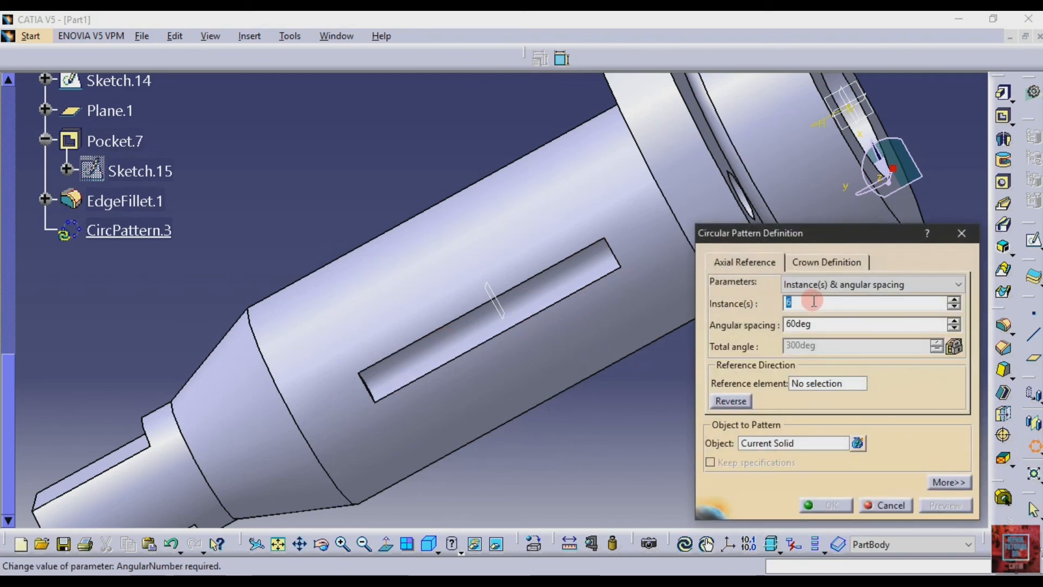
- Pattern the groove pocket circularly around the main cylinder's face as a complete crown of 8 instances
{"action": "left_click", "coordinate": [808, 289]}
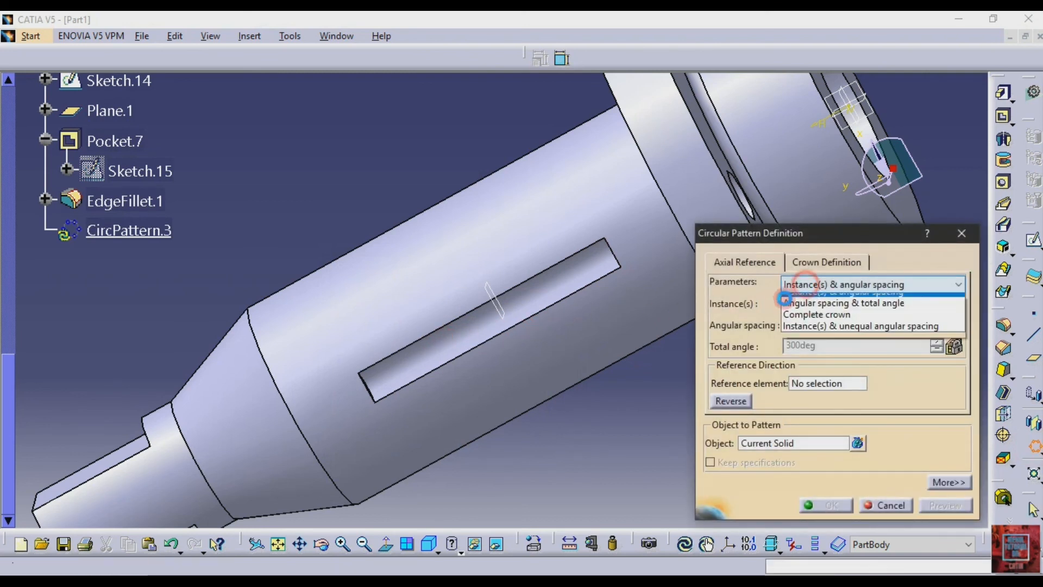
{"action": "left_click", "coordinate": [798, 335]}
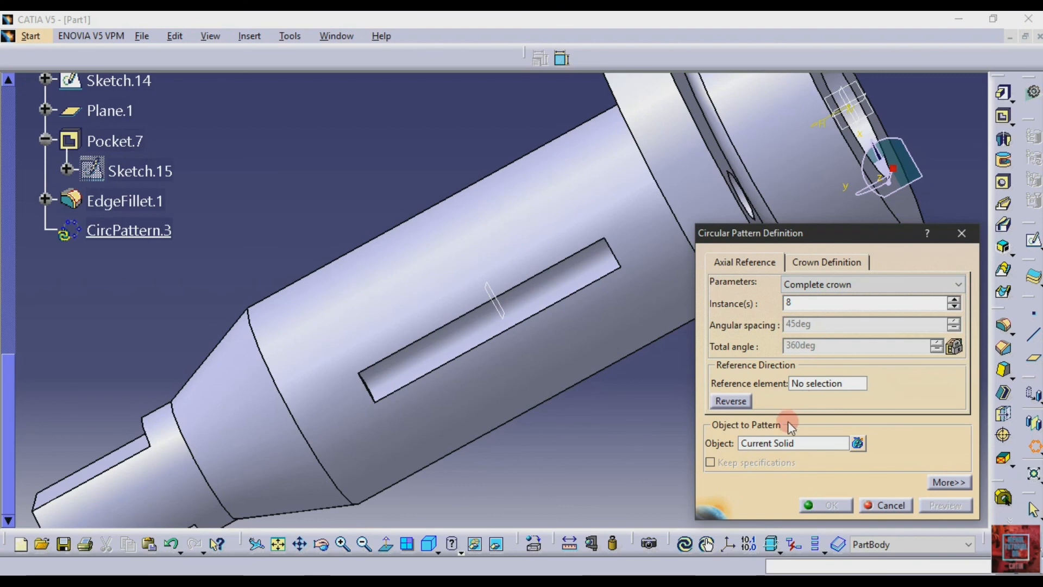
{"action": "left_click", "coordinate": [405, 406]}
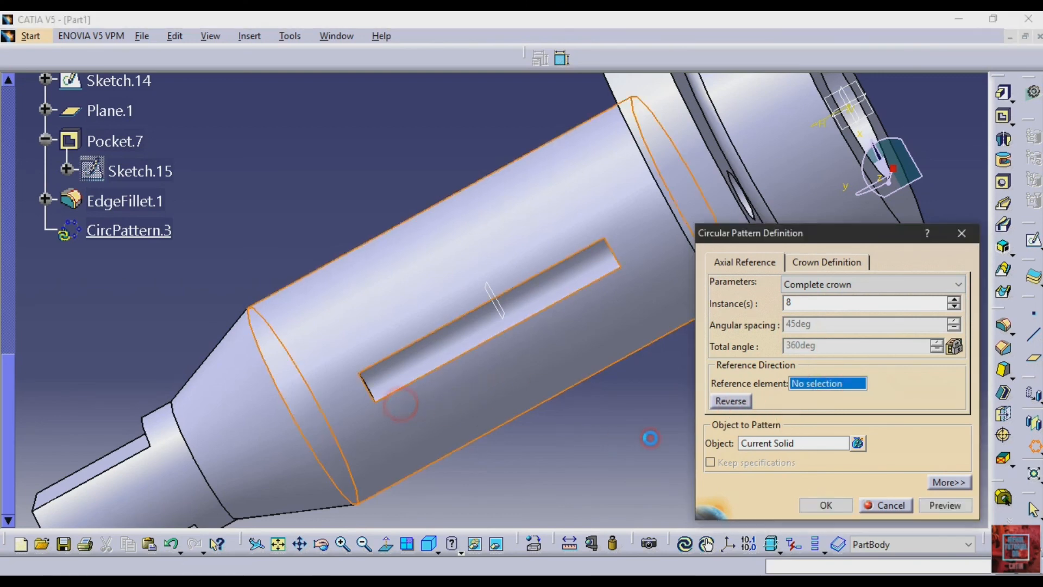
{"action": "left_click", "coordinate": [790, 444]}
{"action": "left_click", "coordinate": [431, 354]}
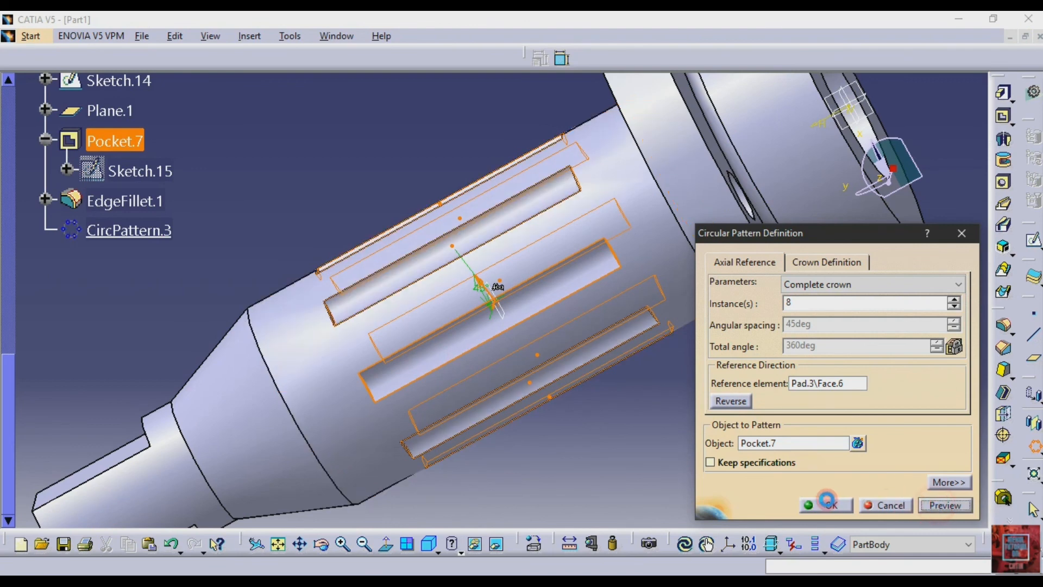
{"action": "left_click", "coordinate": [825, 504]}
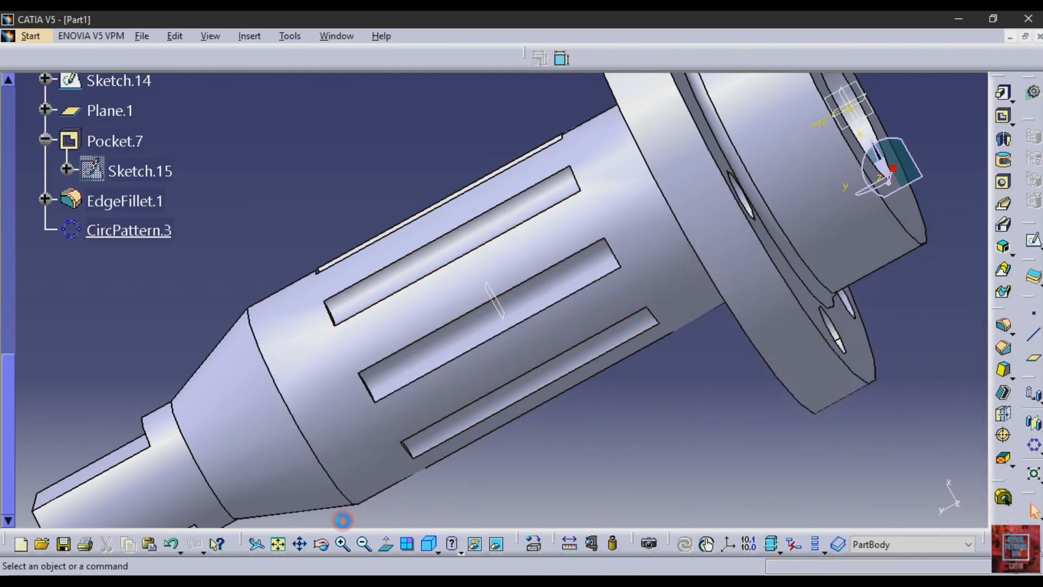
{"action": "left_click", "coordinate": [364, 547]}
{"action": "left_click", "coordinate": [365, 546]}
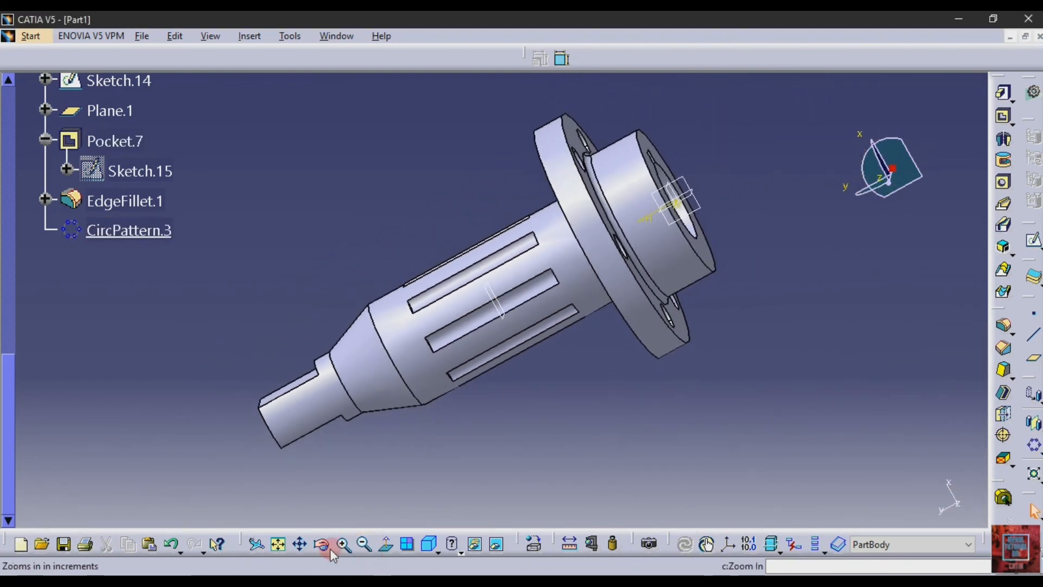
{"action": "left_click", "coordinate": [321, 545]}
{"action": "left_click_drag", "start_coordinate": [275, 216], "coordinate": [639, 386]}
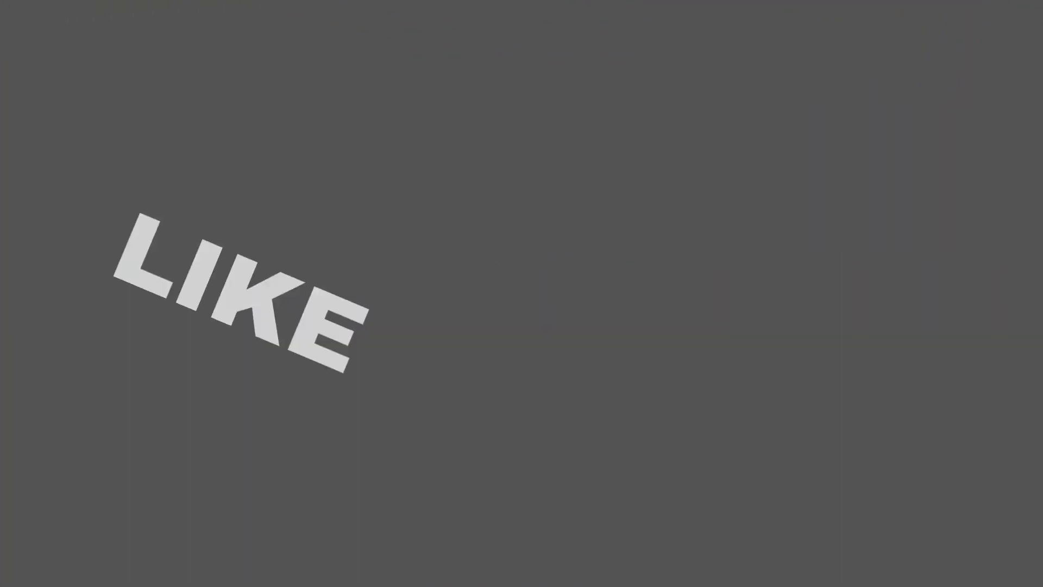